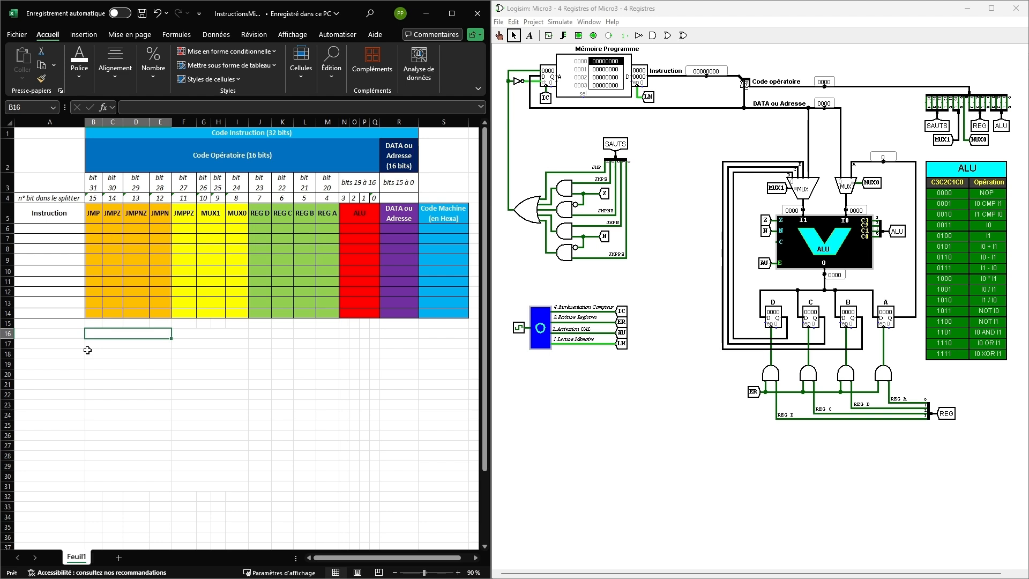
- Enter the instruction LOAD_A #17 in cell B16 and select B18, leaving row 17 empty
type("LOA")
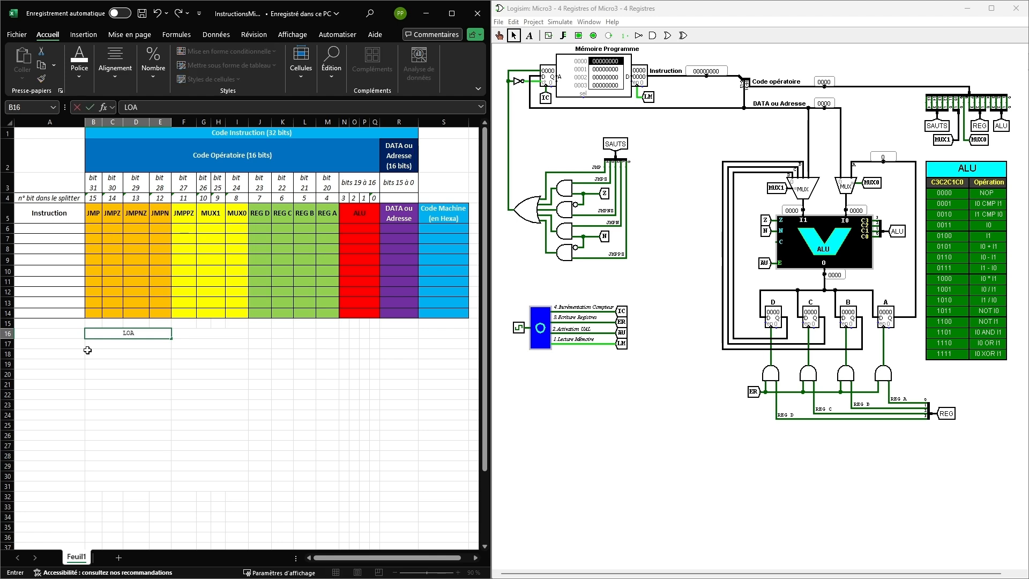
type("D_A #17")
key("Return")
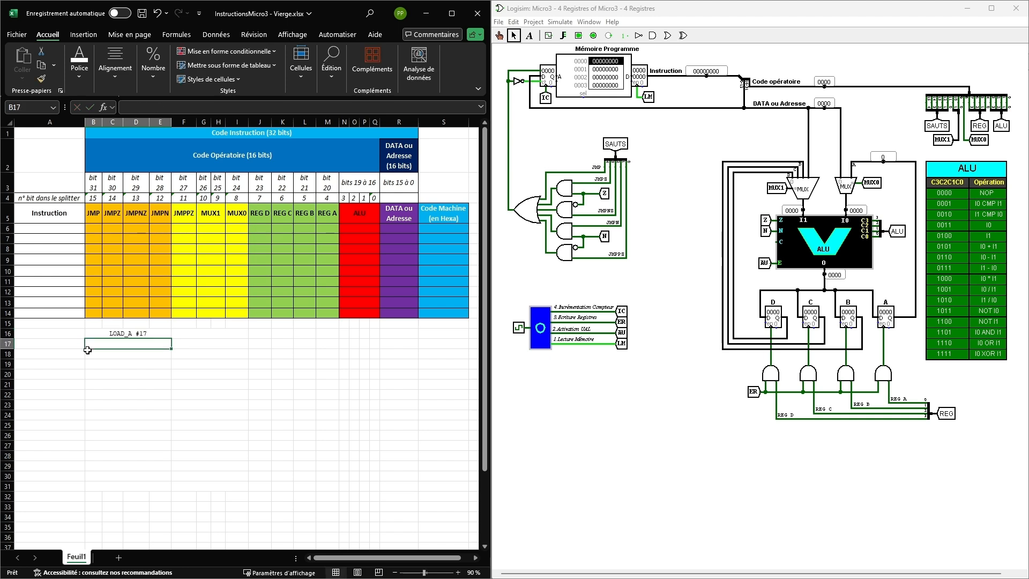
left_click(87, 351)
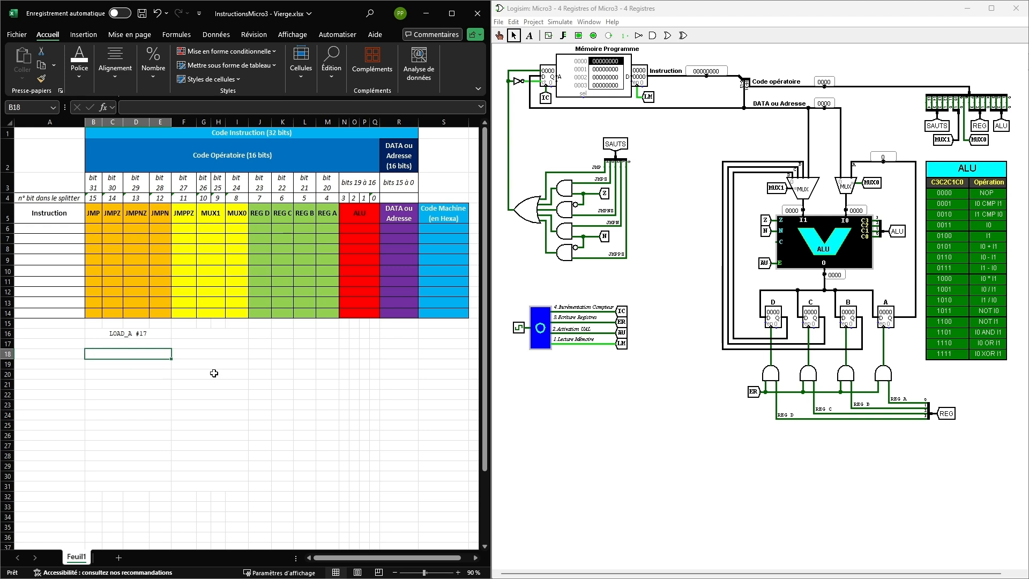
- Enter the binary example 100101010 in cell B18 and highlight its last digit
type("10")
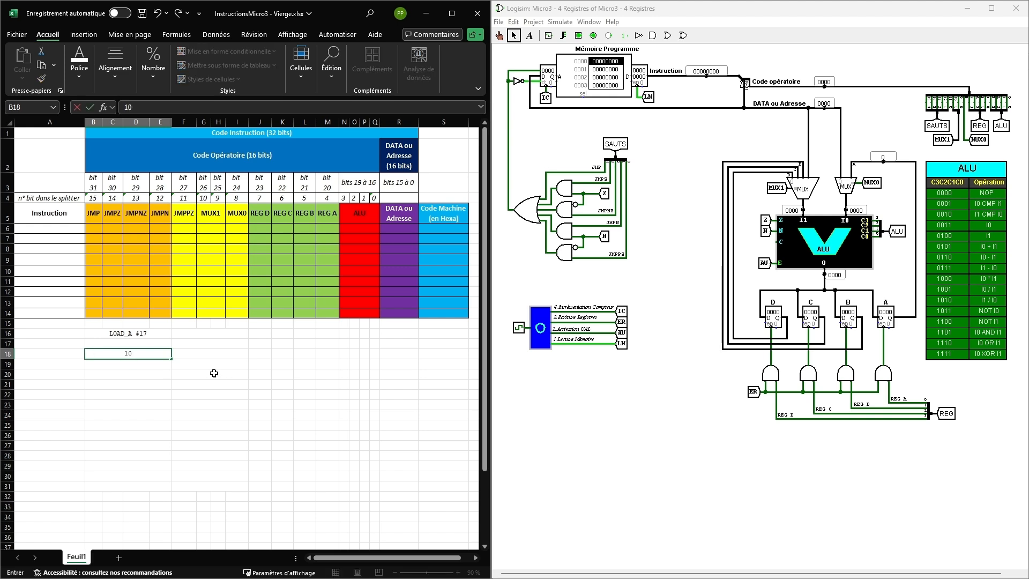
type("0101010")
key("shift+Left")
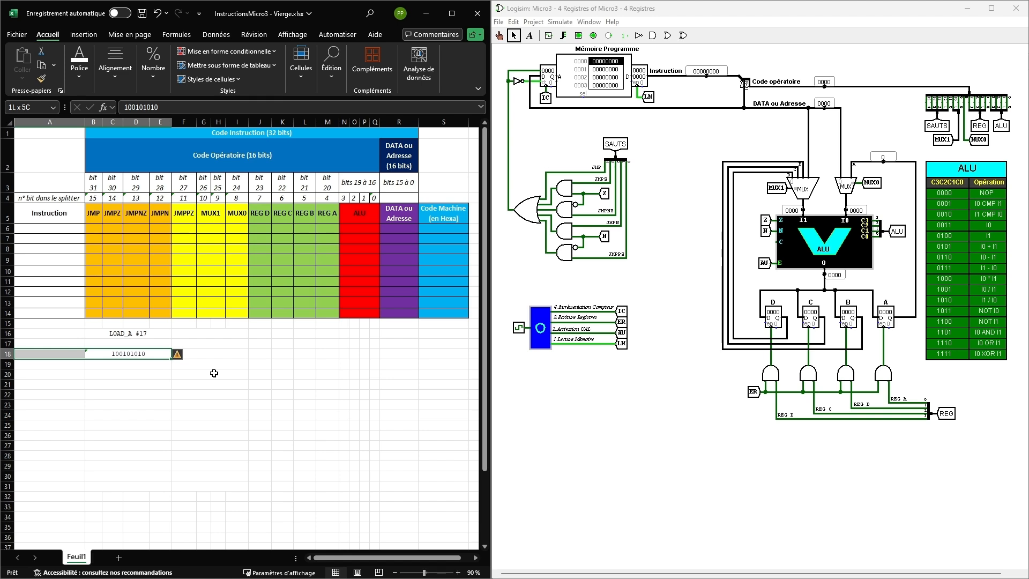
double_click(152, 355)
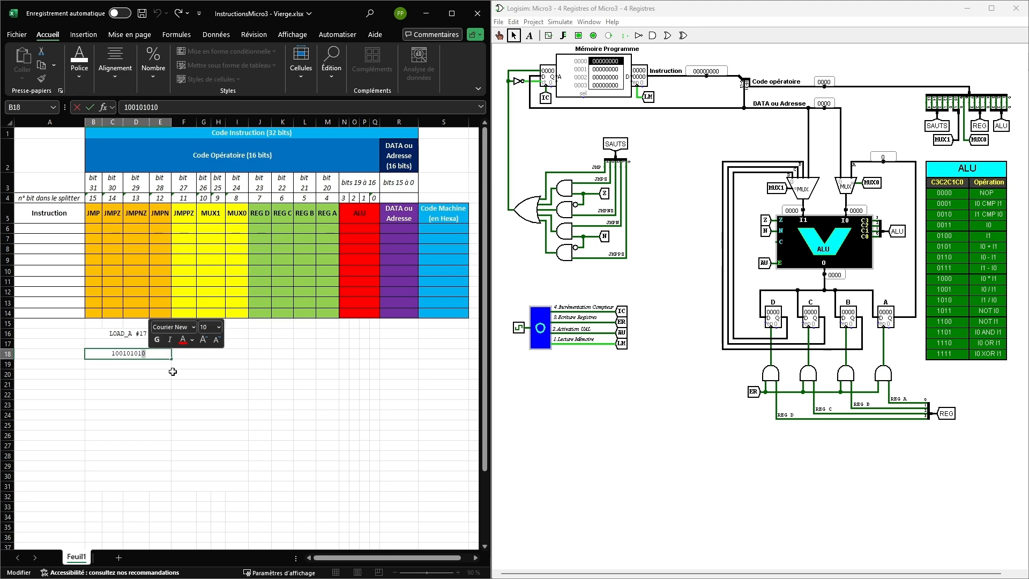
left_click(146, 357)
left_click_drag(144, 354, 146, 358)
left_click_drag(144, 357, 148, 359)
- Clear the binary example from cell B18
key("BackSpace")
key("BackSpace")
key("BackSpace")
key("BackSpace")
key("BackSpace")
key("BackSpace")
key("BackSpace")
key("BackSpace")
key("BackSpace")
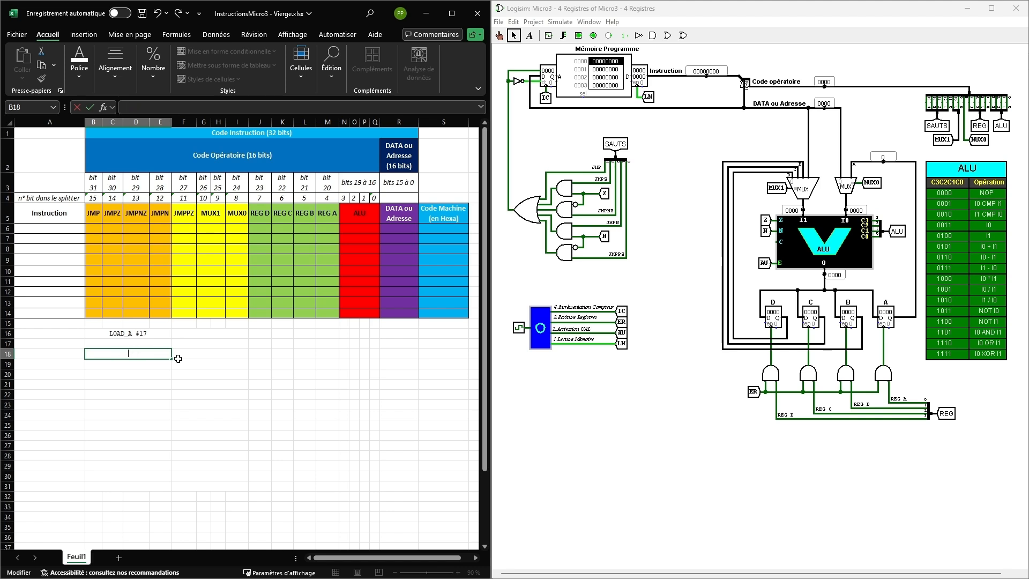
key("Escape")
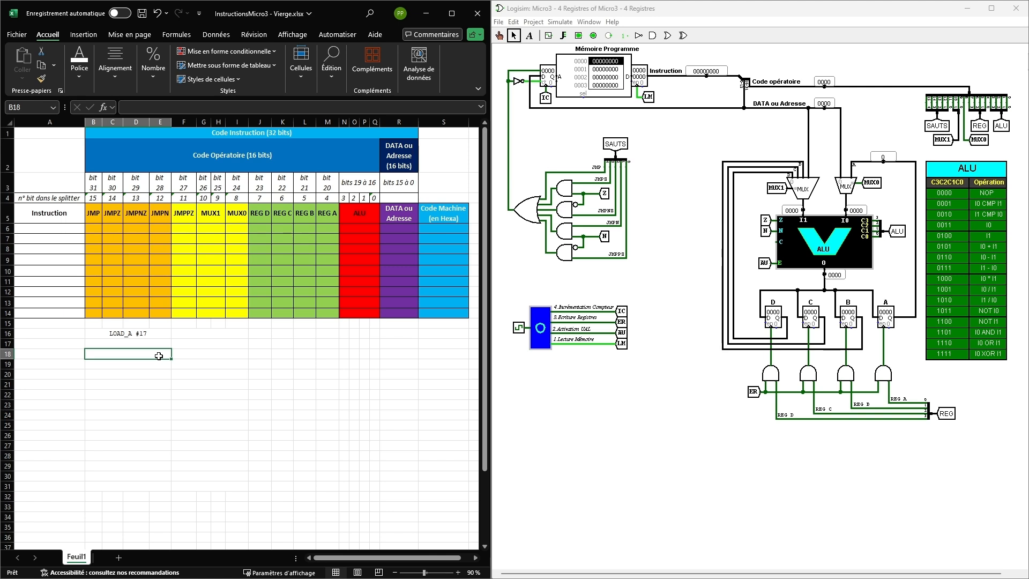
- Enter the instructions LOAD_B #1 in B18 and AND_B_A in B19
type("LOA")
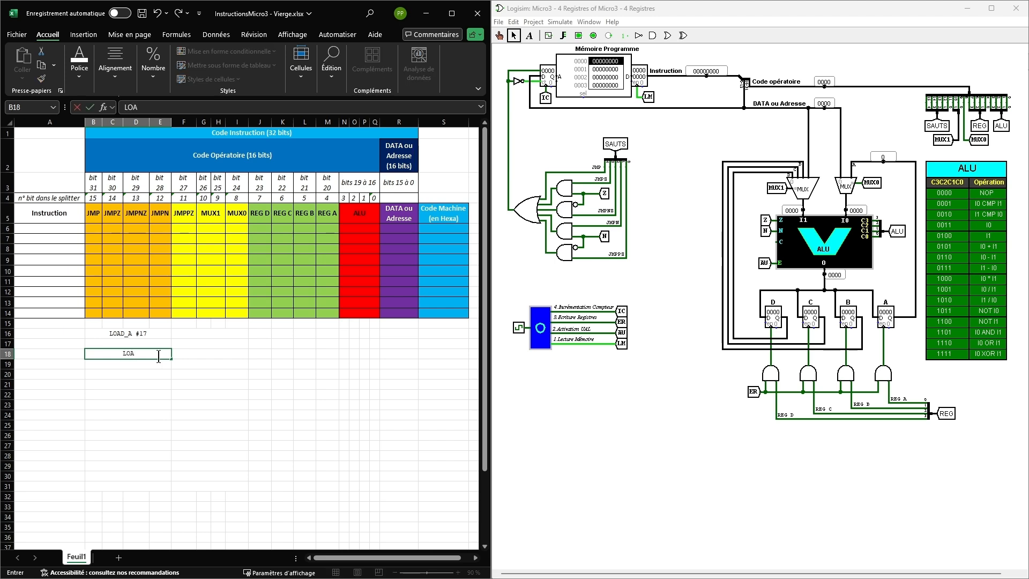
type("D_B #1")
key("Return")
type("AND")
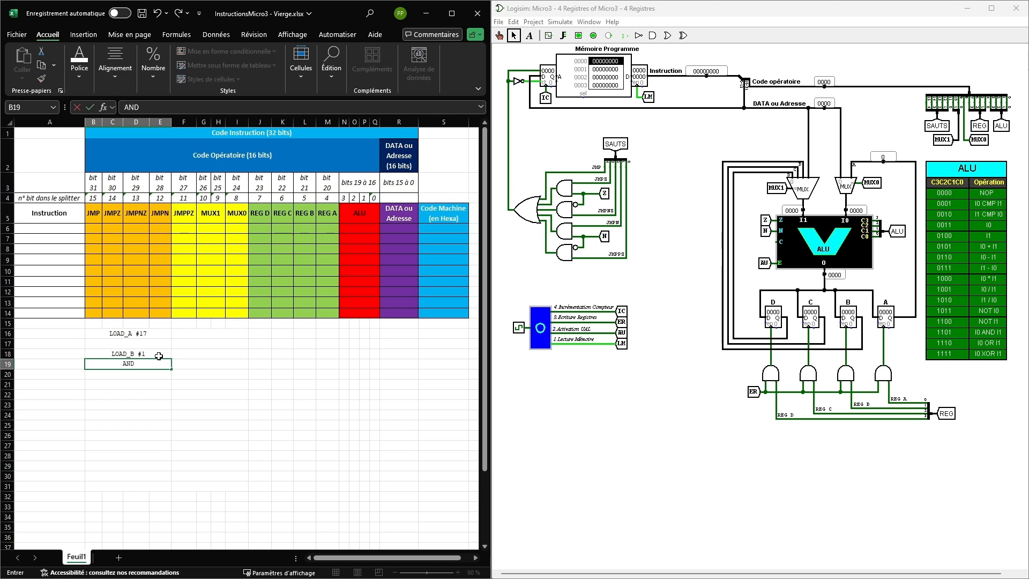
type("_B_A")
key("Return")
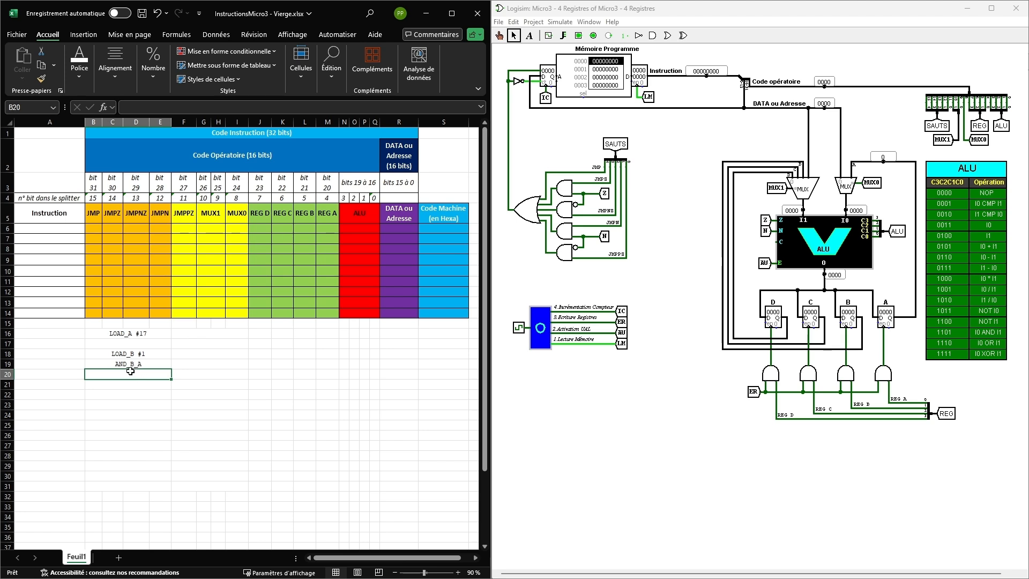
- Add the conditional jump instruction JMPZ pair in cell B20
type("JM")
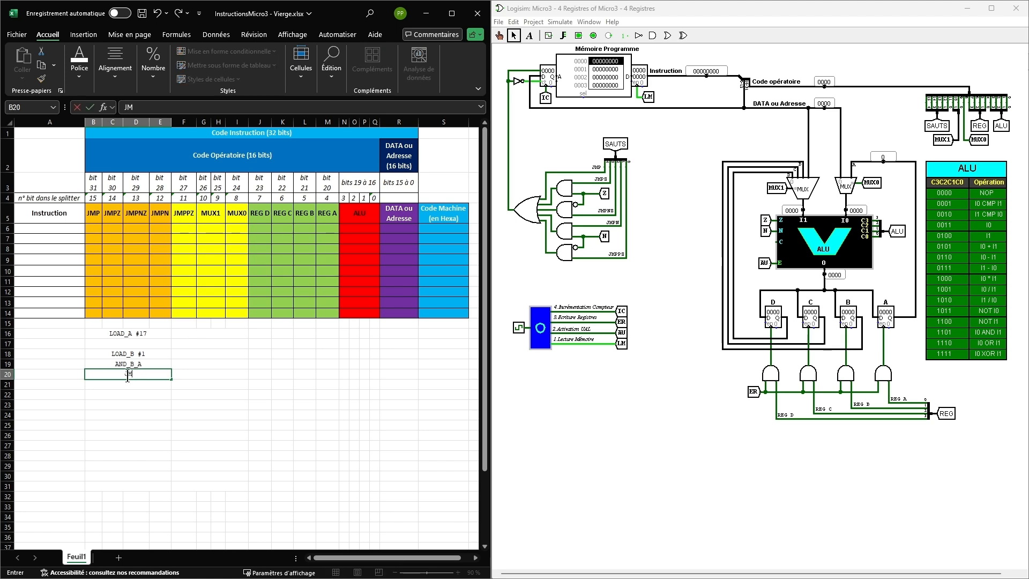
type("PZ")
type("pair")
key("Return")
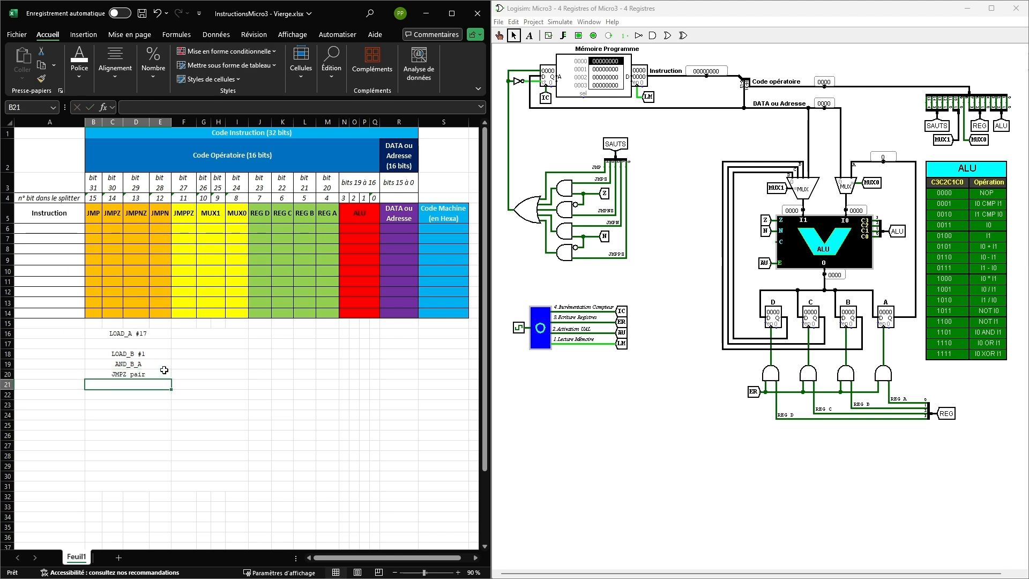
- Start the odd-number section with the label impair: in A22 and the instruction LOAD_B #3 in B22
key("Return")
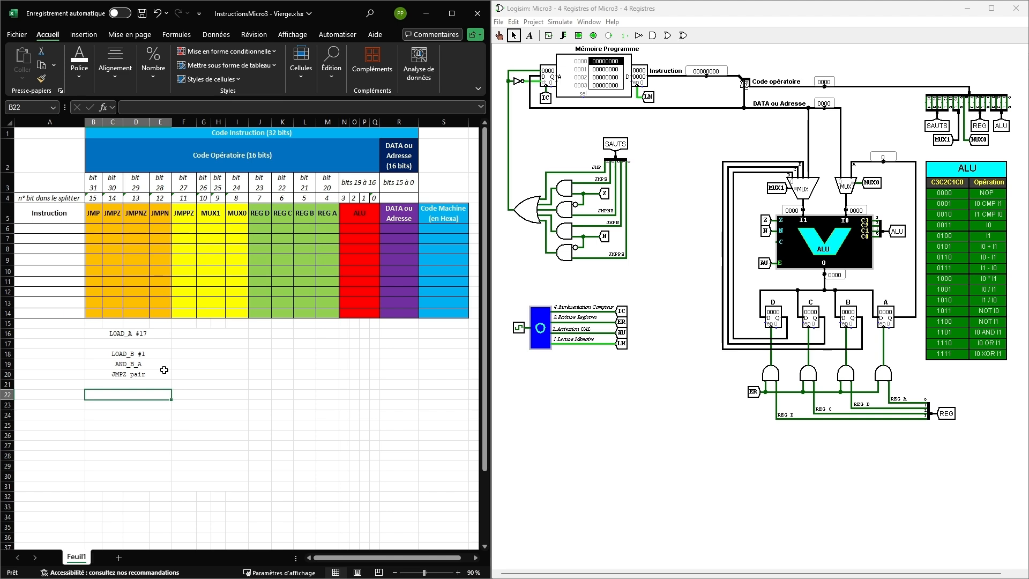
key("Left")
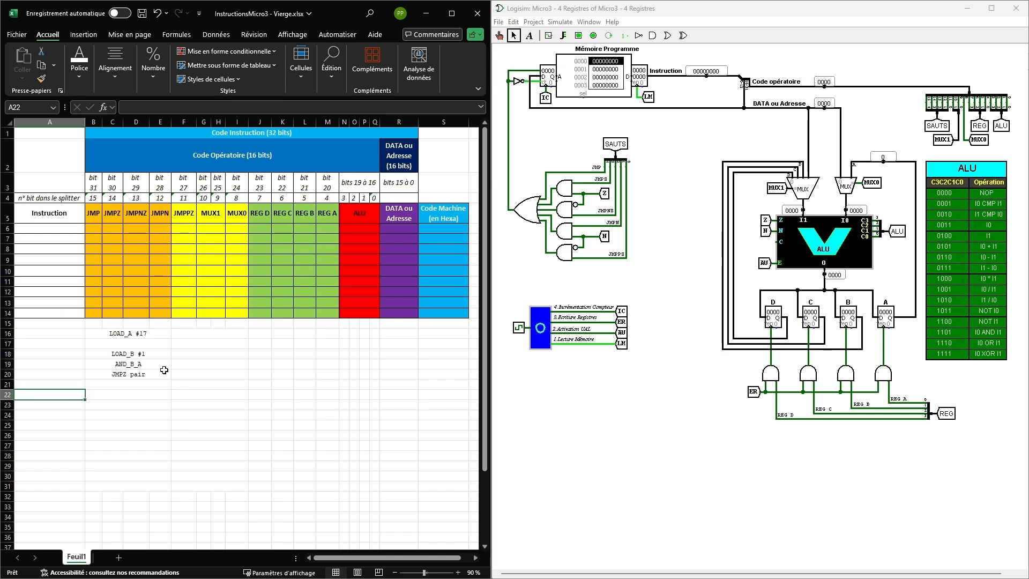
type("im")
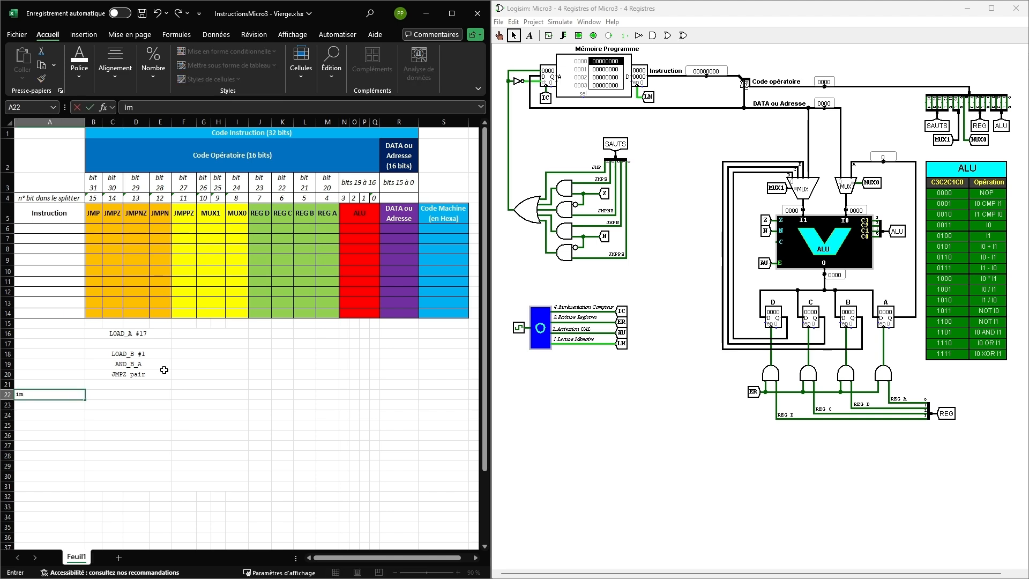
type("pair:")
key("Tab")
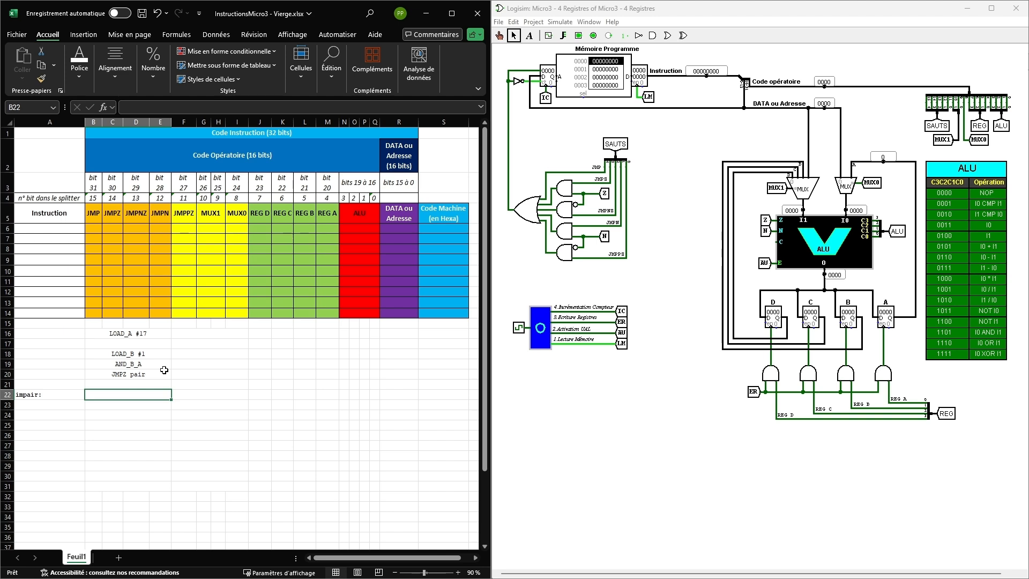
type("LOAD")
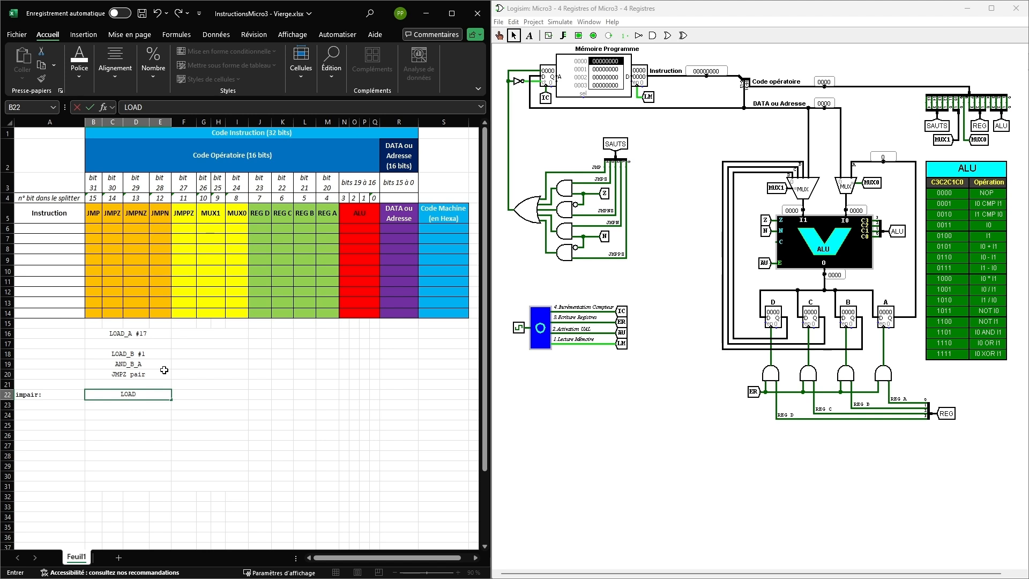
type("_B #3")
key("Return")
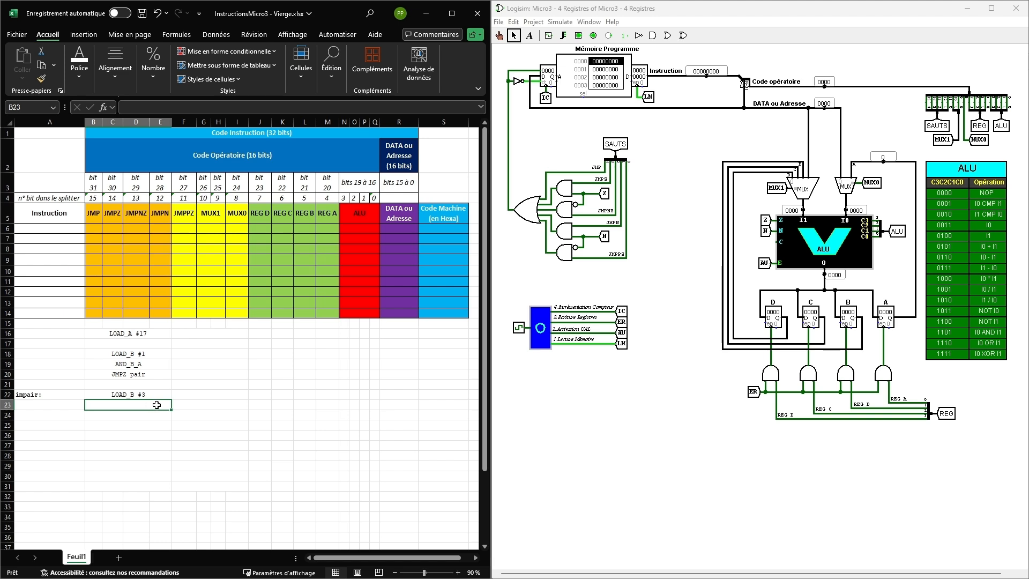
- Enter the instructions MUL_A_B in B23 and INC_A in B24
type("MUL")
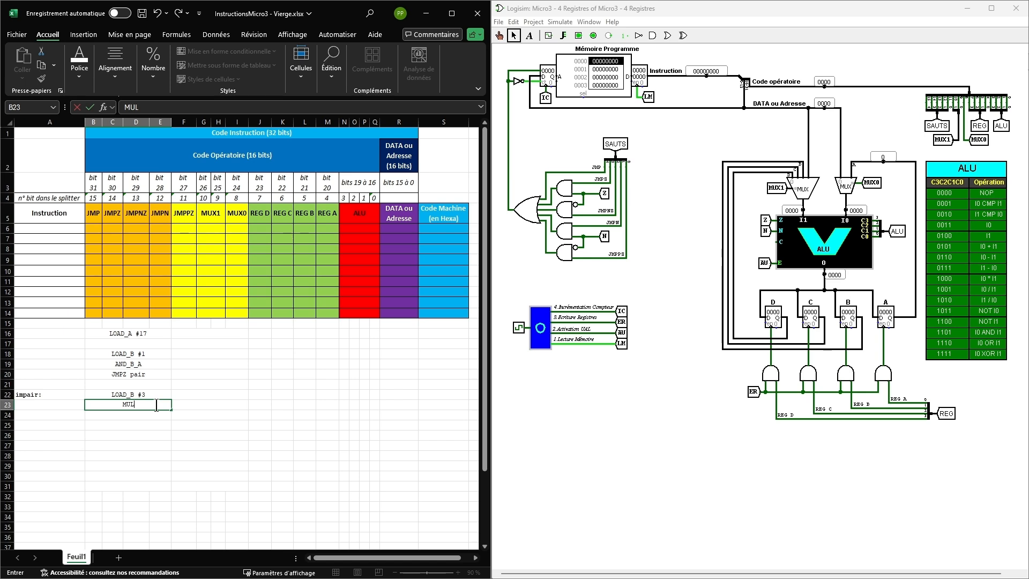
type("A")
key("BackSpace")
type("_A_B")
key("Return")
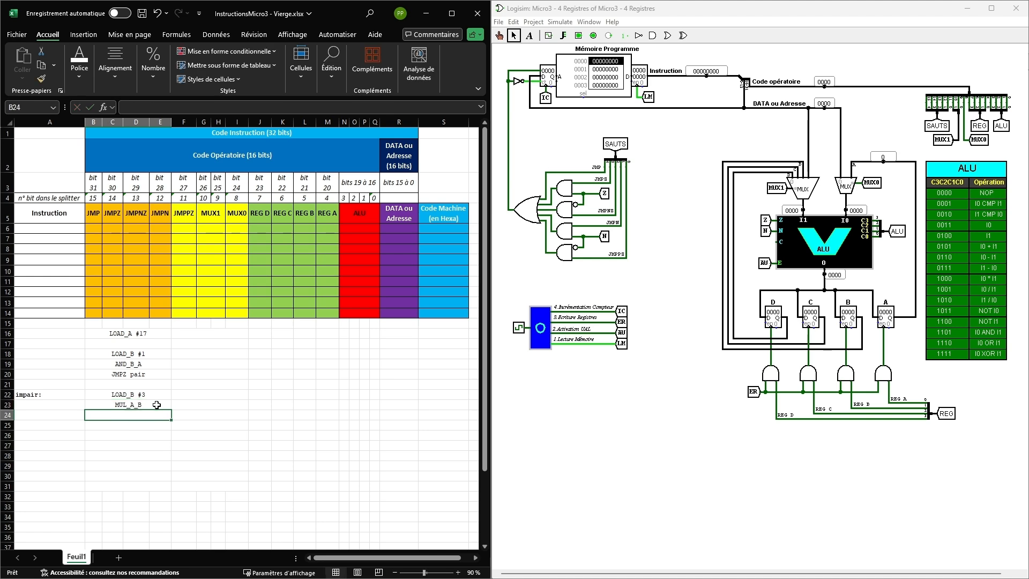
type("INC_A")
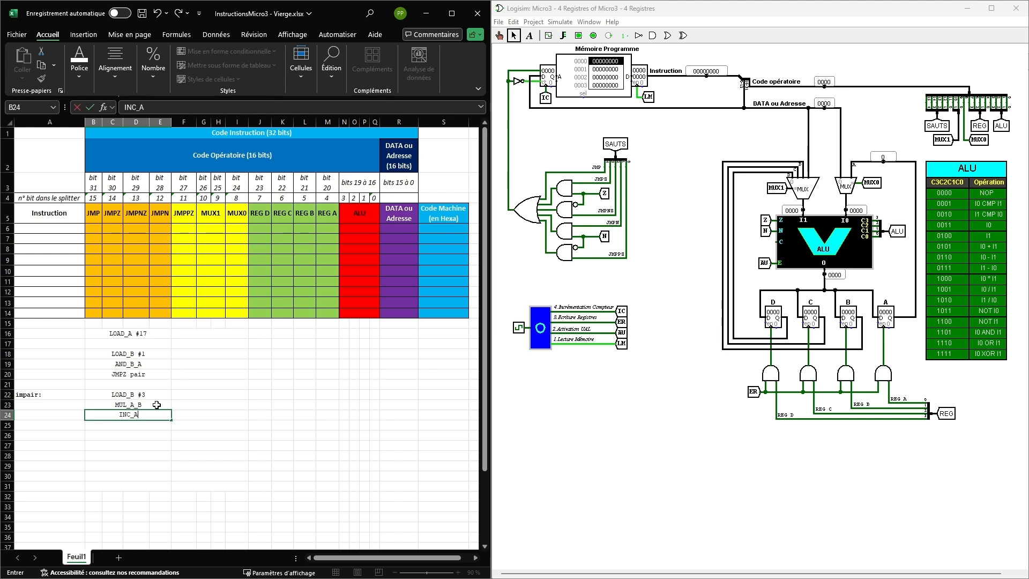
key("Return")
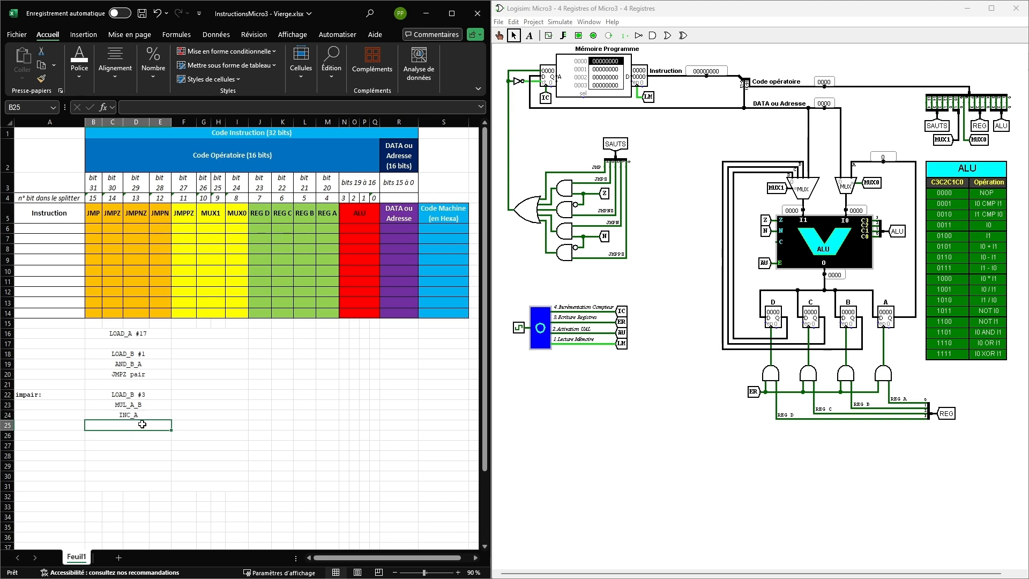
- Enter the jump JMP boucle in B25 and add its target label boucle: in A18
type("JMP")
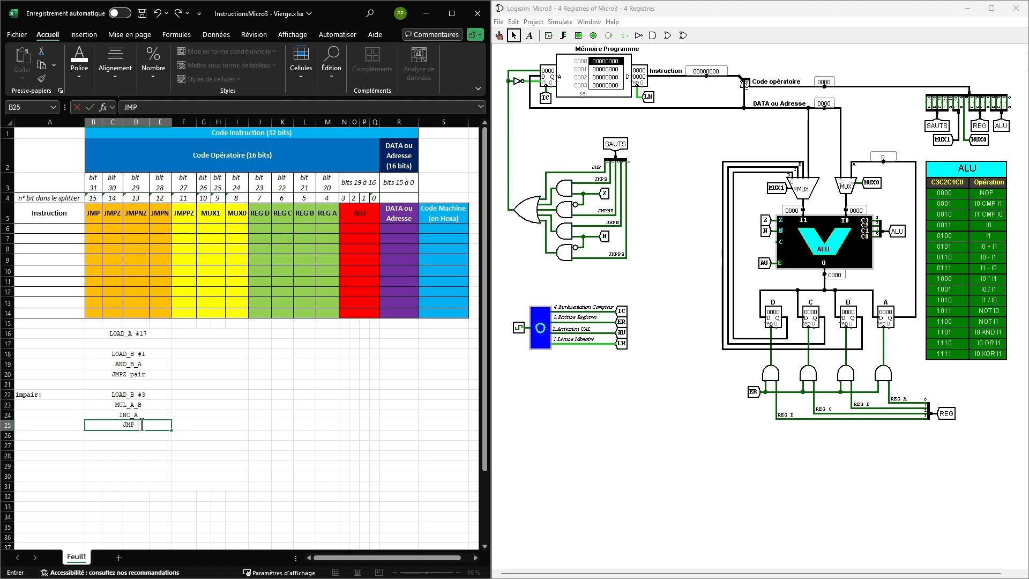
type(" boucle")
left_click(208, 417)
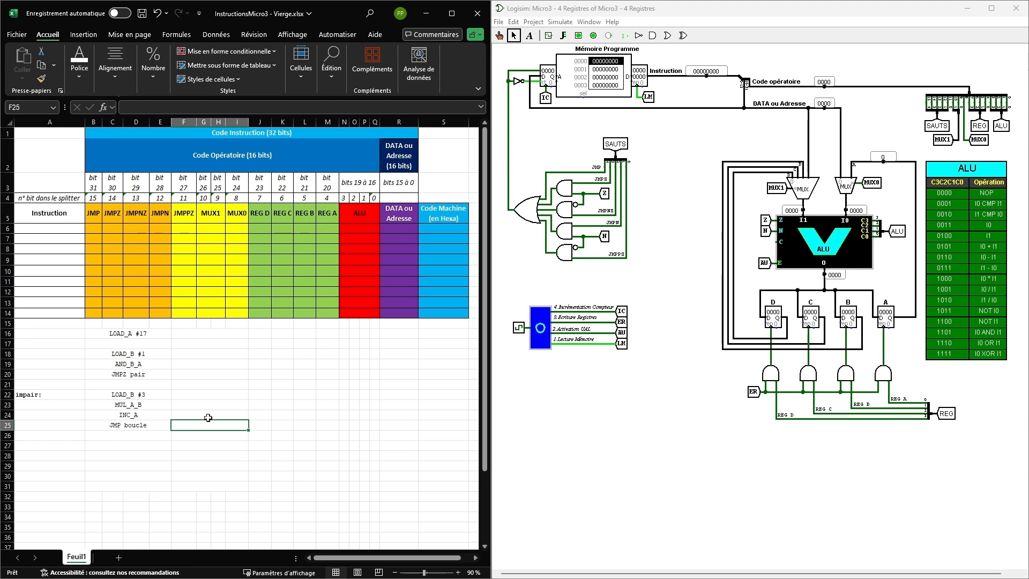
left_click(47, 354)
type("boucle:")
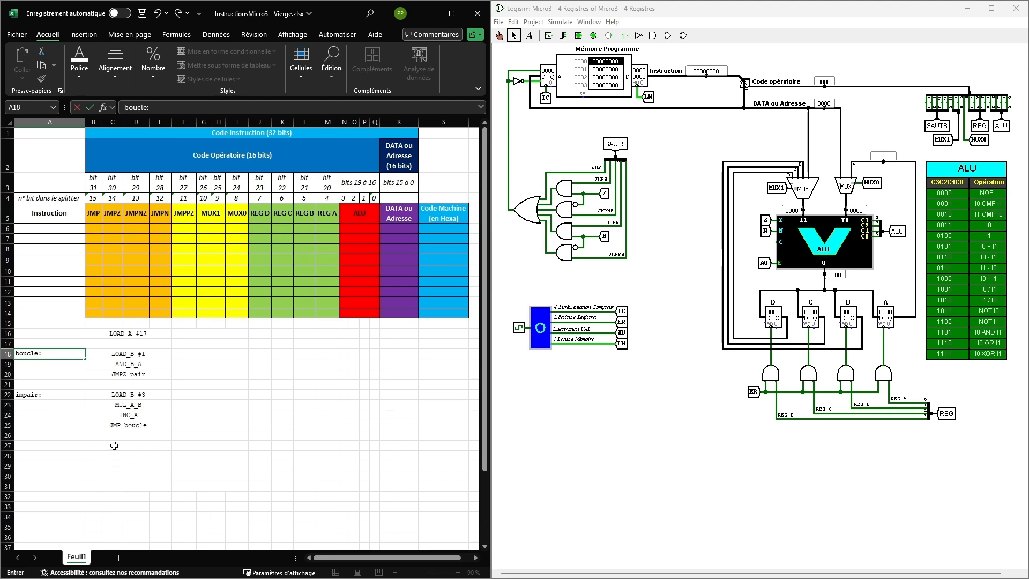
- Start the even-number section with the label pair: in A27 and the instruction DIV_A #2 in B27
left_click(122, 375)
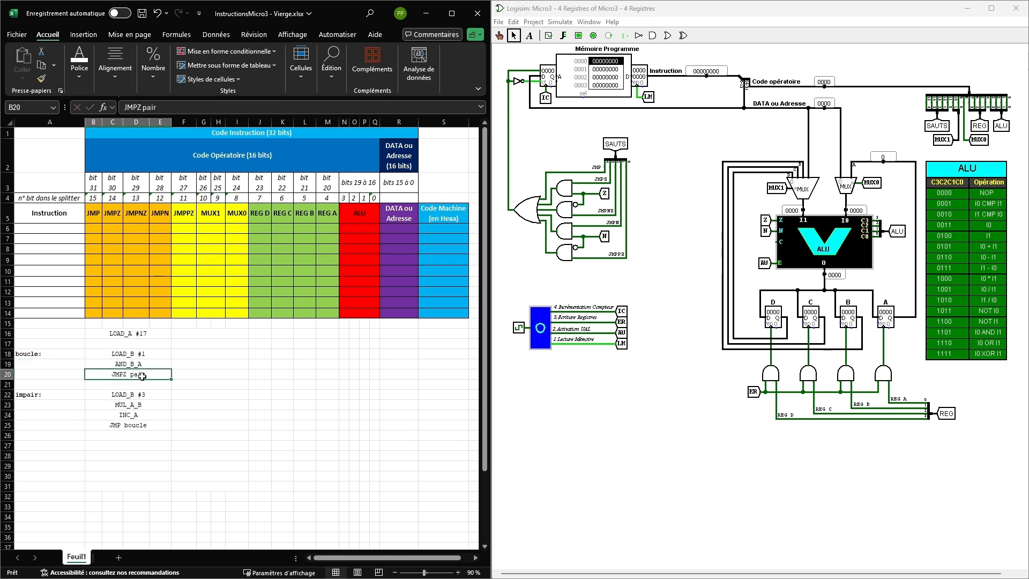
left_click(50, 448)
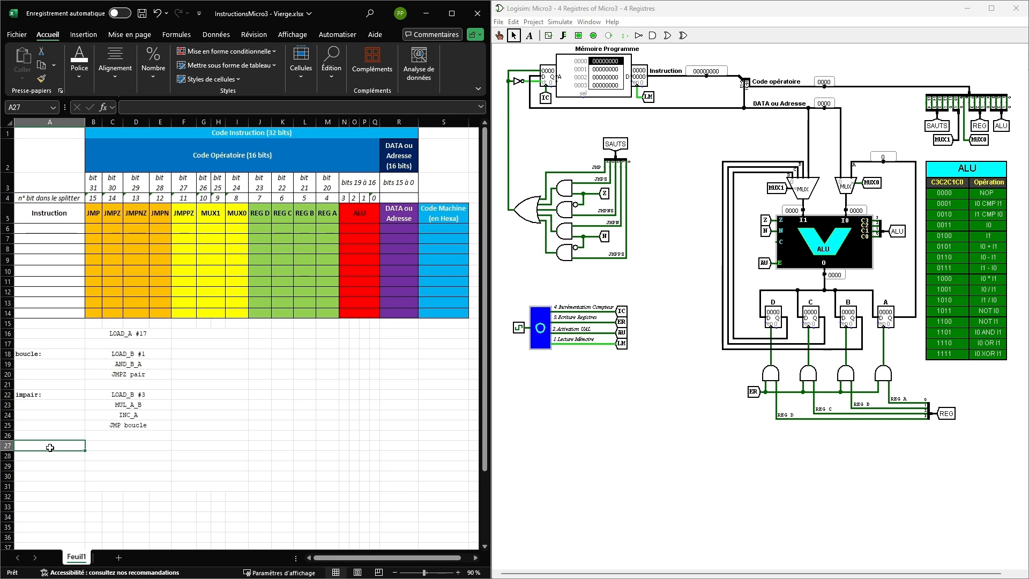
type("pair:")
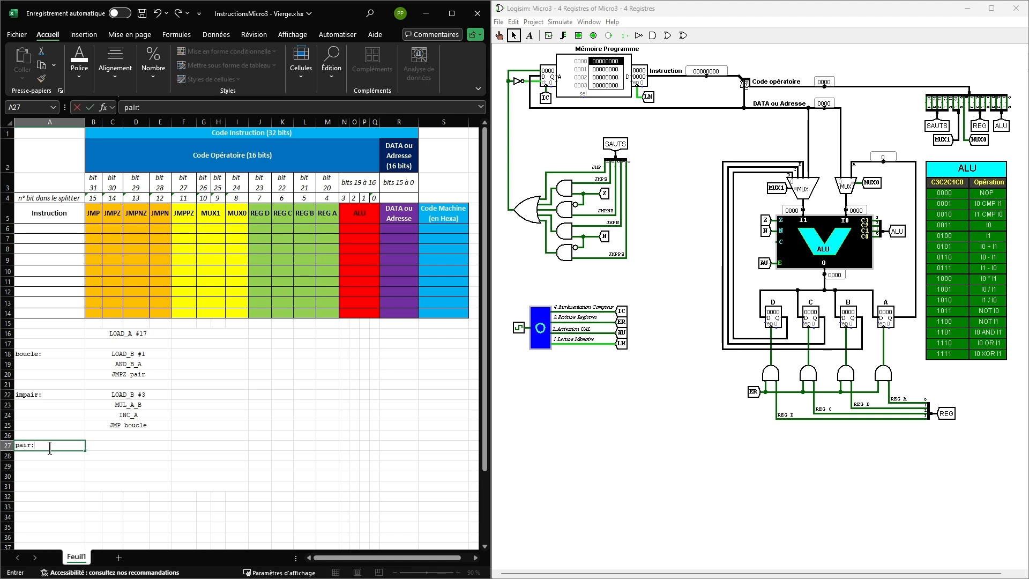
key("Tab")
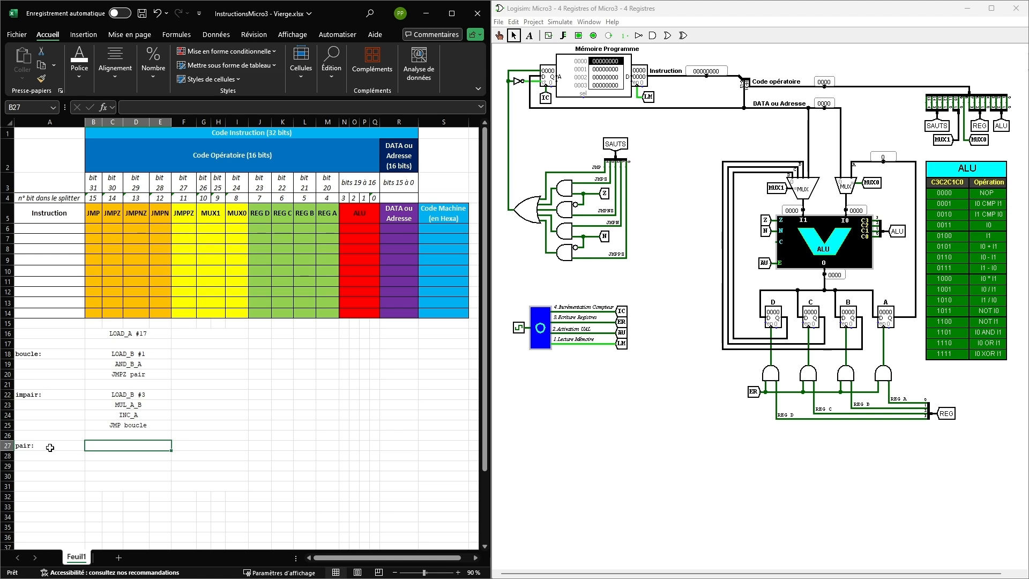
type("DIV")
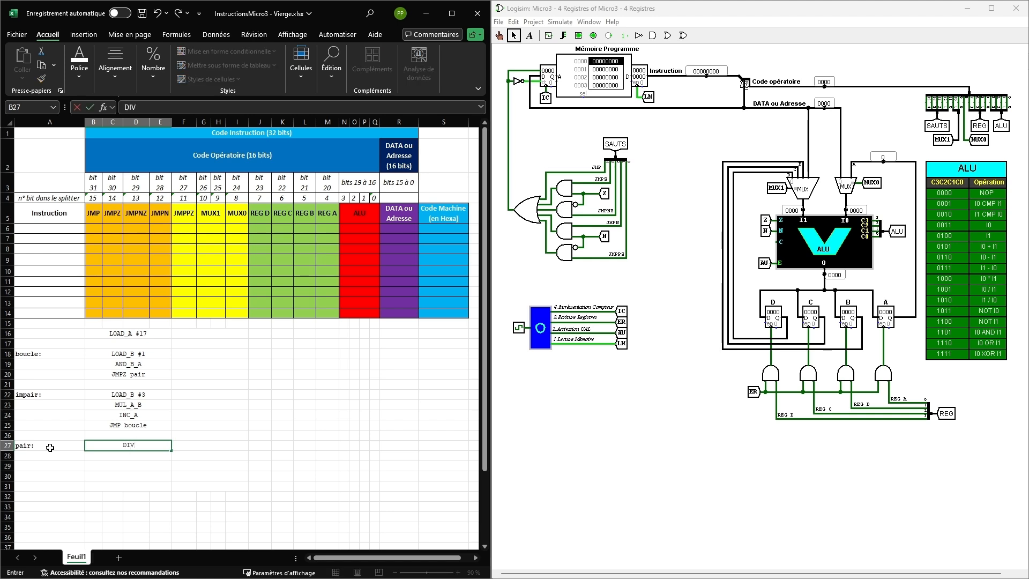
type("_A #2")
key("Return")
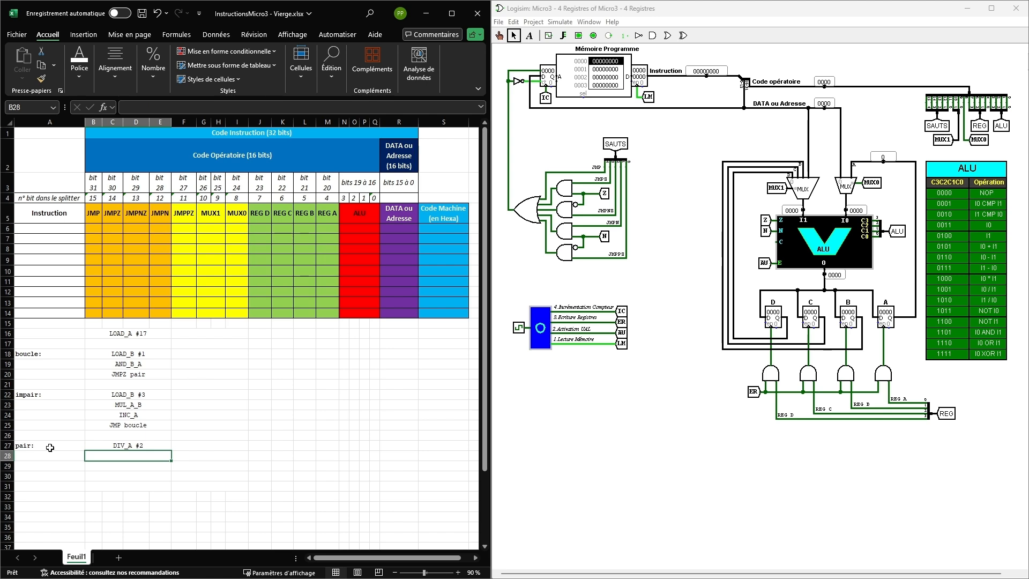
- Enter the jump JMP boucle in B28 and select A6, the first instruction cell of the encoding table
type("JMP")
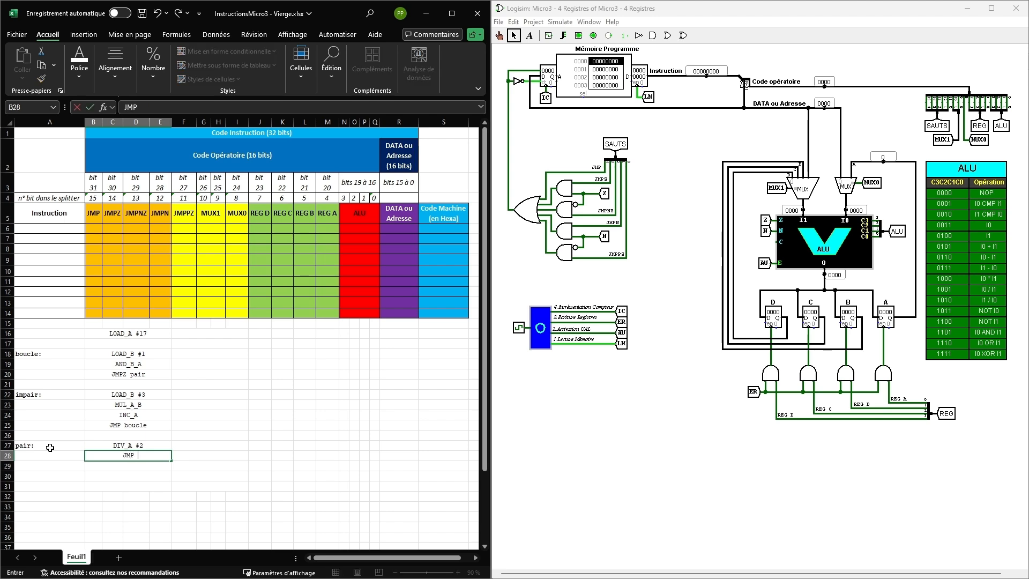
type(" boucle")
key("Return")
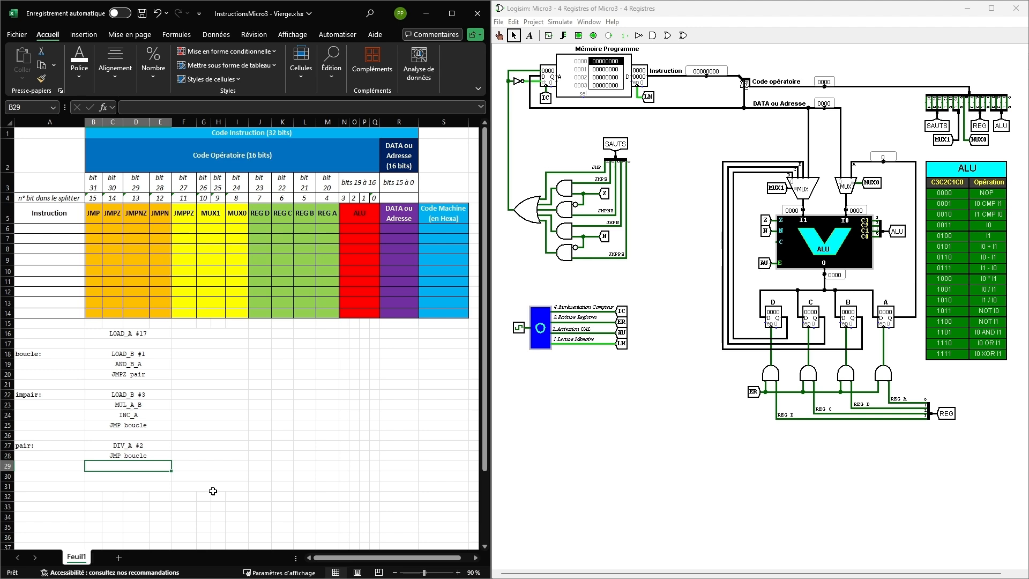
left_click(53, 230)
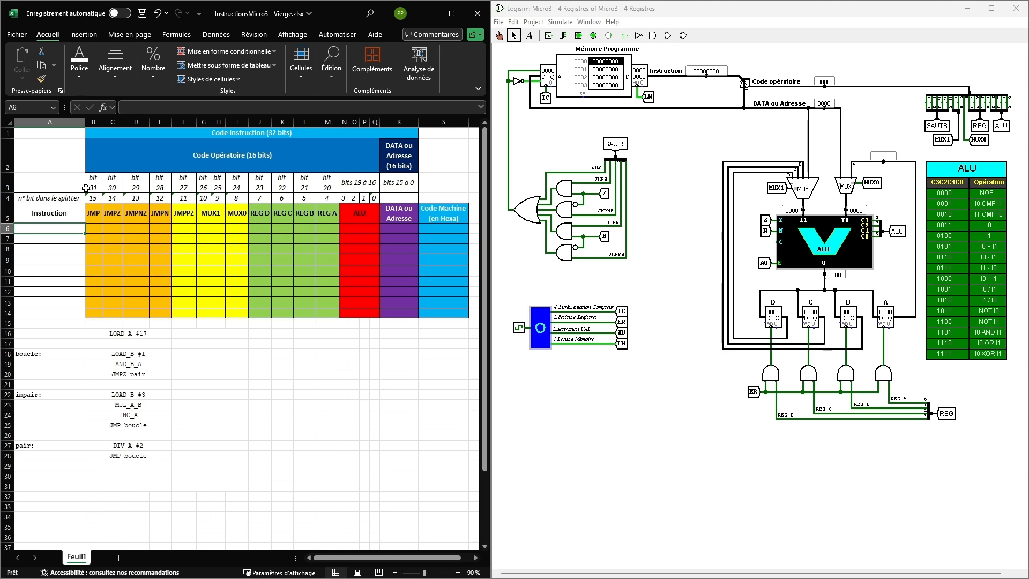
- Enter the instructions LOAD_A #valeur in A6 and LOAD_B #valeur in A7 of the encoding table
type("LOA")
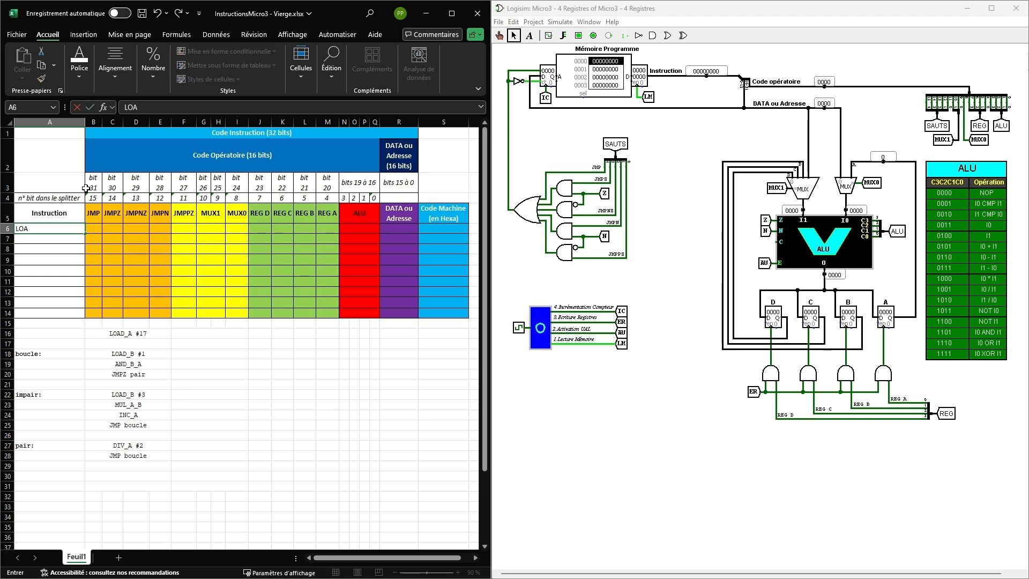
type("D_A #valeur")
key("Return")
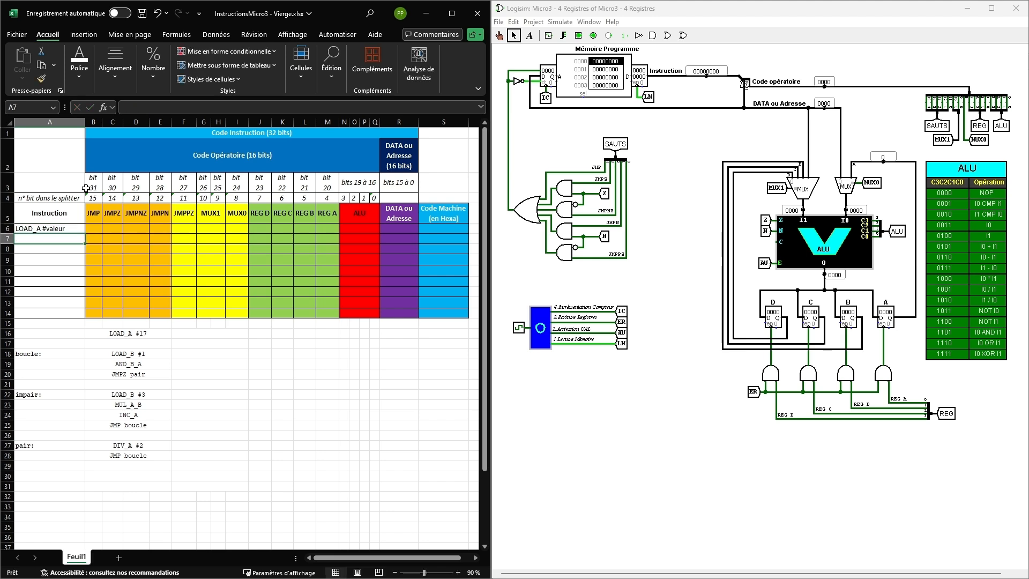
type("LOAD_")
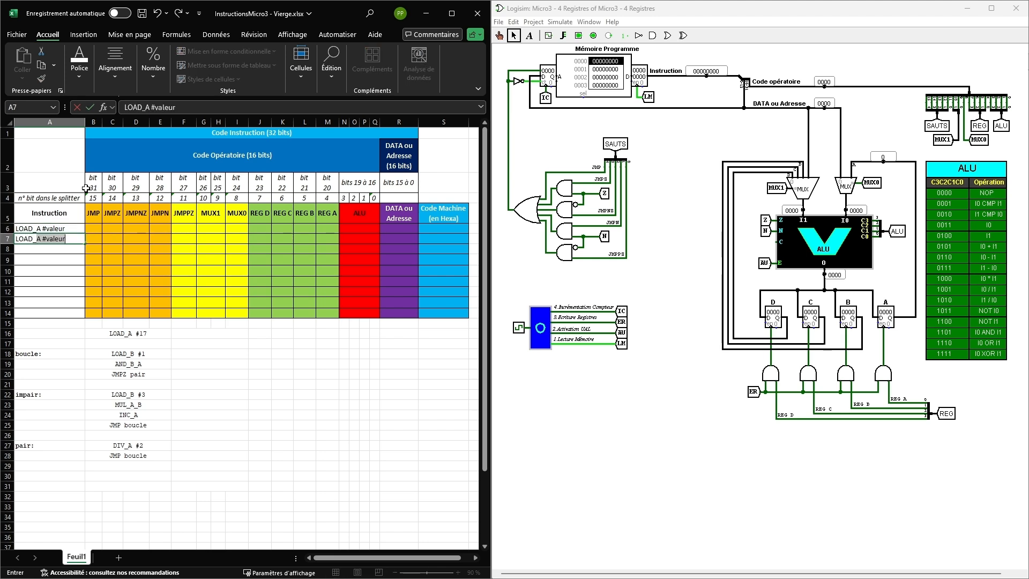
type("B #valeur")
key("Return")
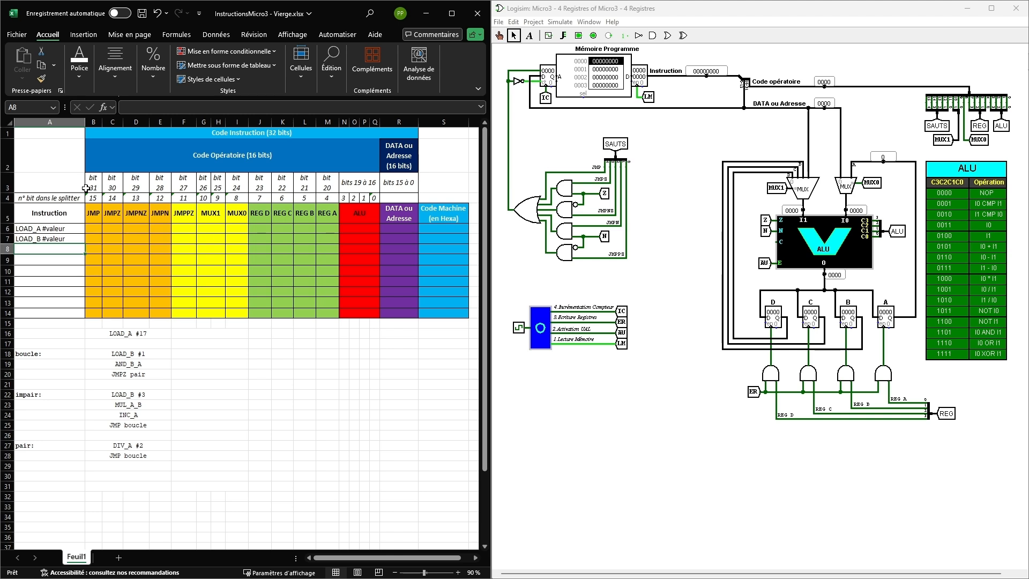
- Enter the instruction AND_B_A in A8 of the encoding table
type("AND")
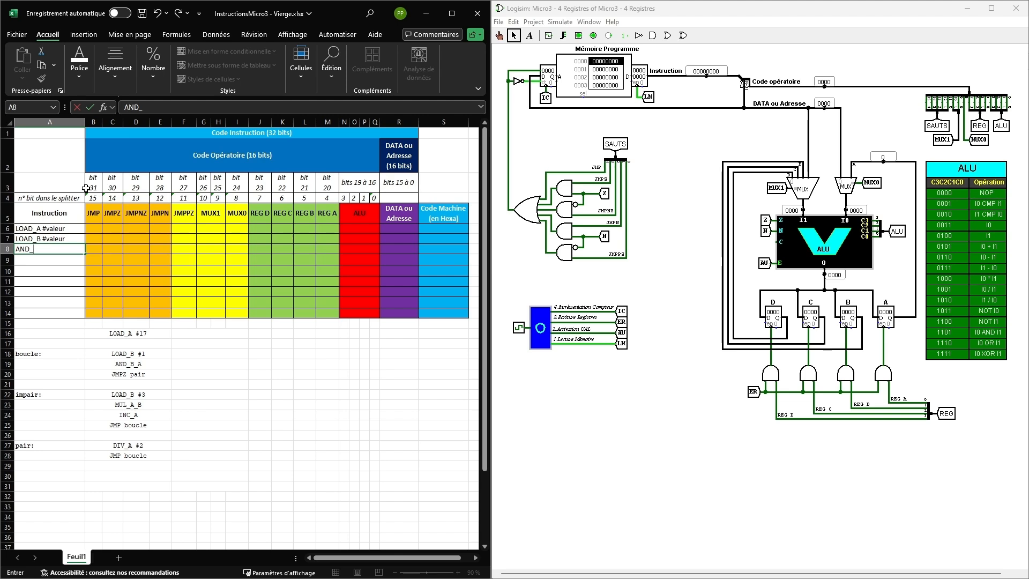
type("_B_A")
key("Return")
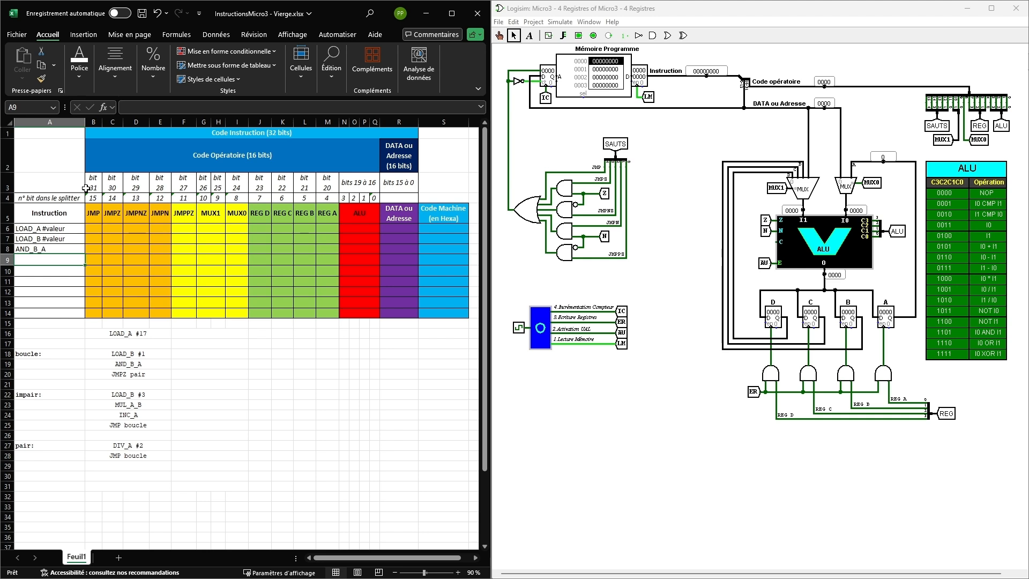
- Enter the conditional jump JMPZ [adresse] in A9, with square brackets around the address placeholder
type("JMPZ")
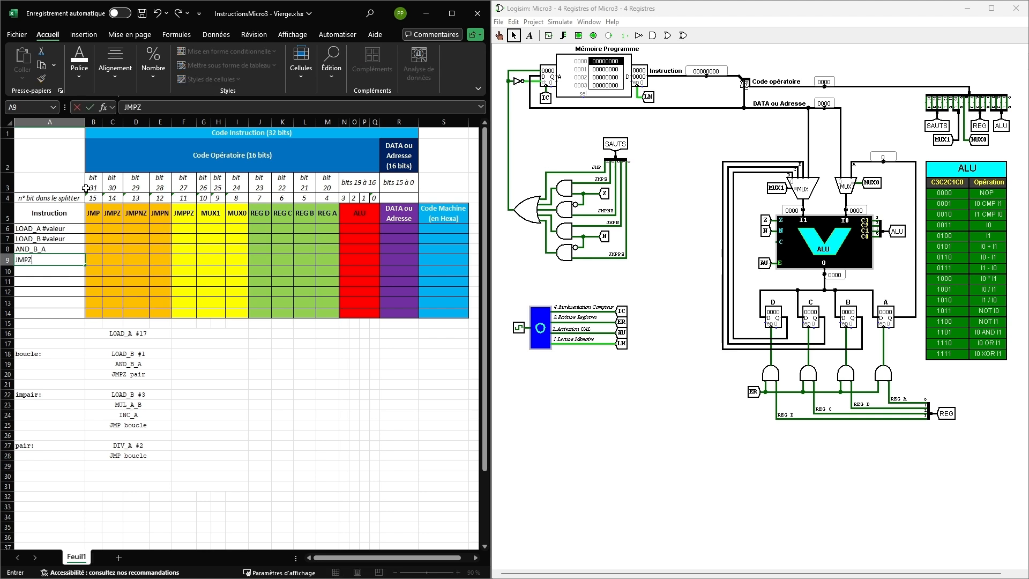
type(" {adresse")
key("Menu")
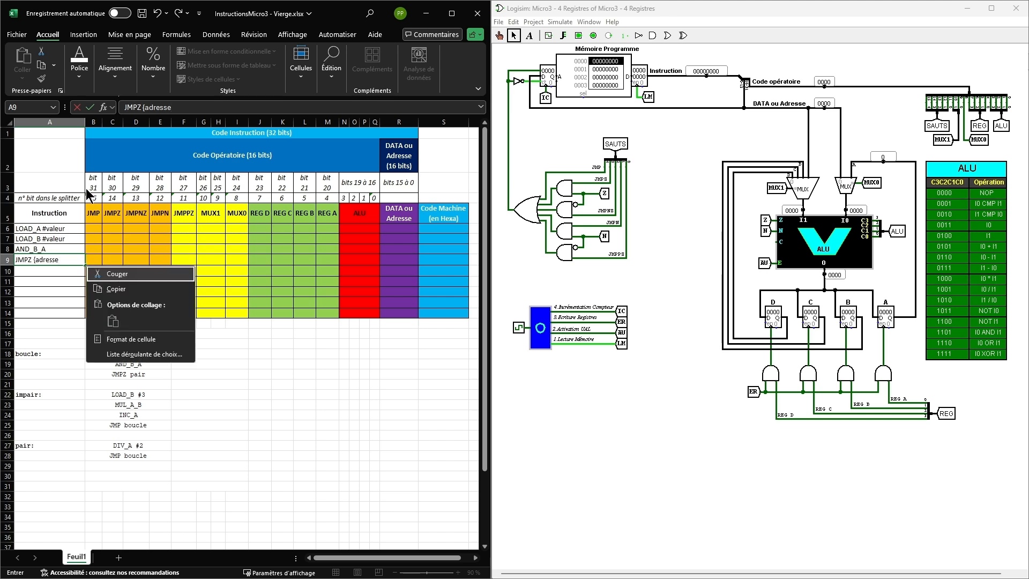
key("Escape")
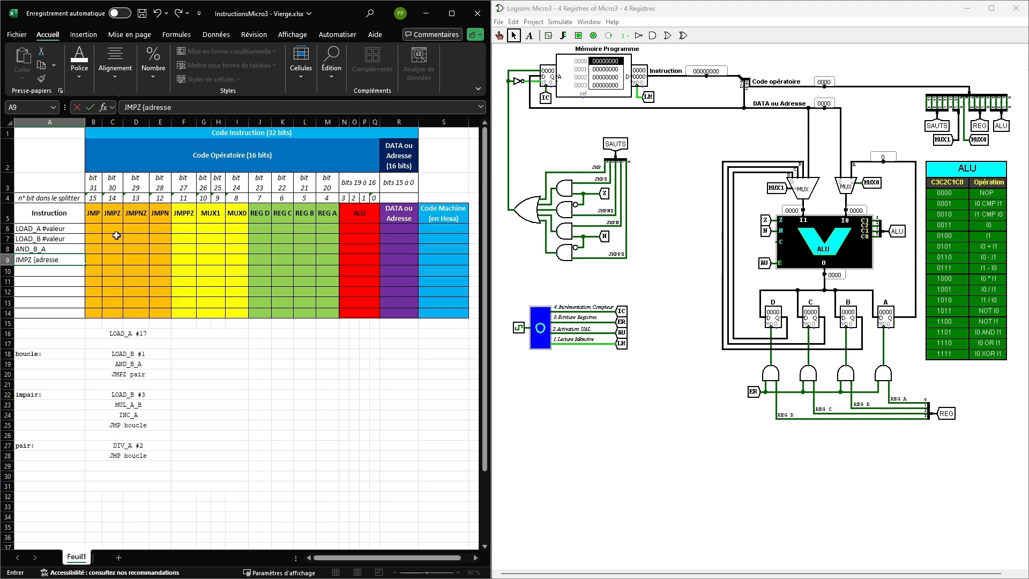
key("Escape")
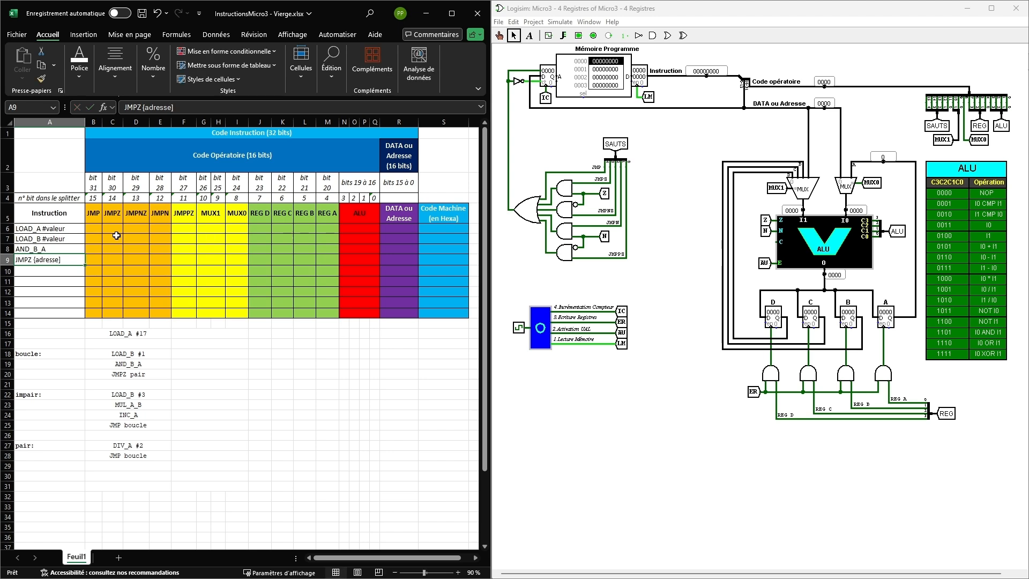
double_click(35, 260)
key("BackSpace")
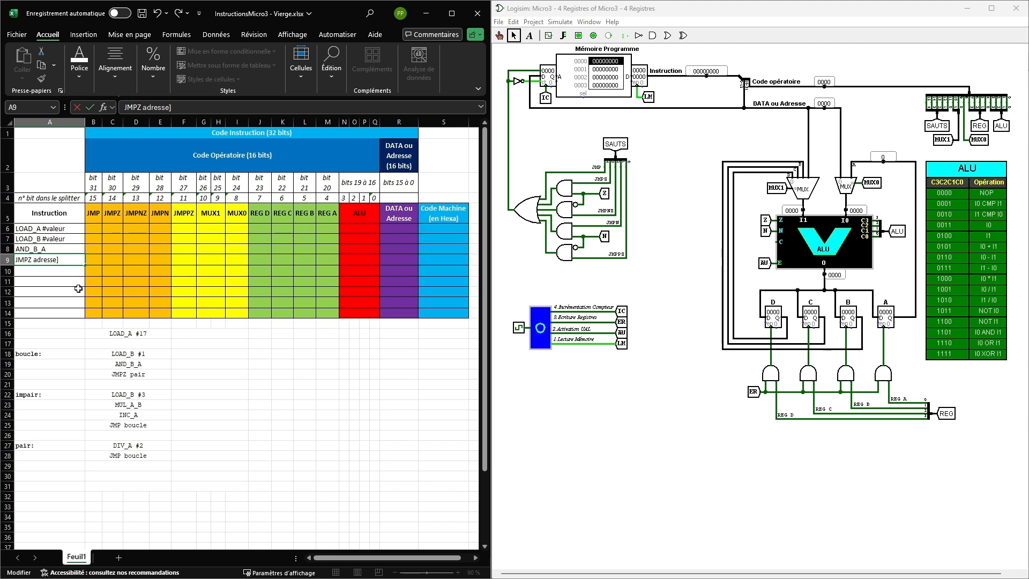
type("[")
left_click(51, 271)
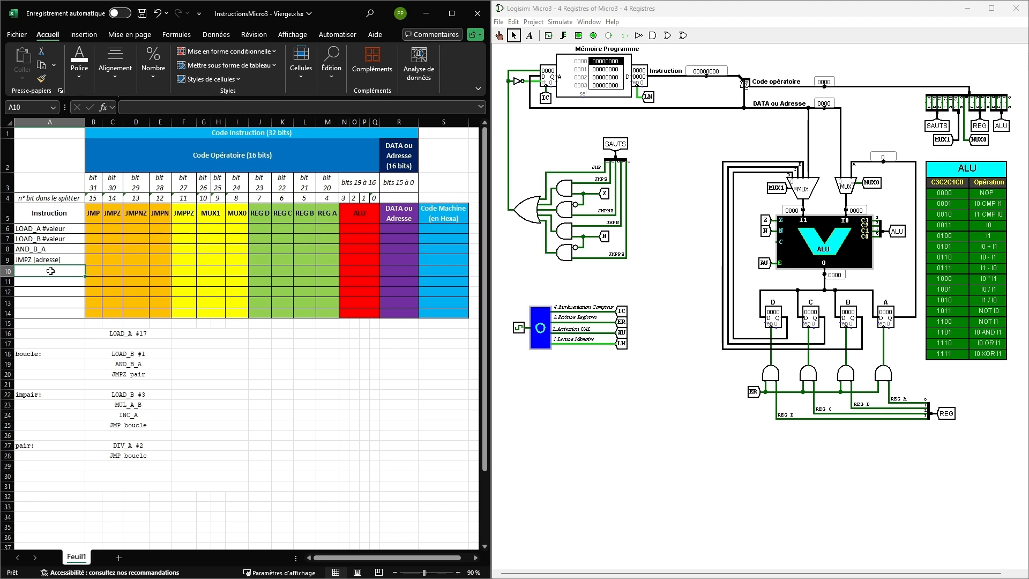
- Enter the instructions MUL_A_B in A10 and INC_A in A11 of the encoding table
type("MUL_A")
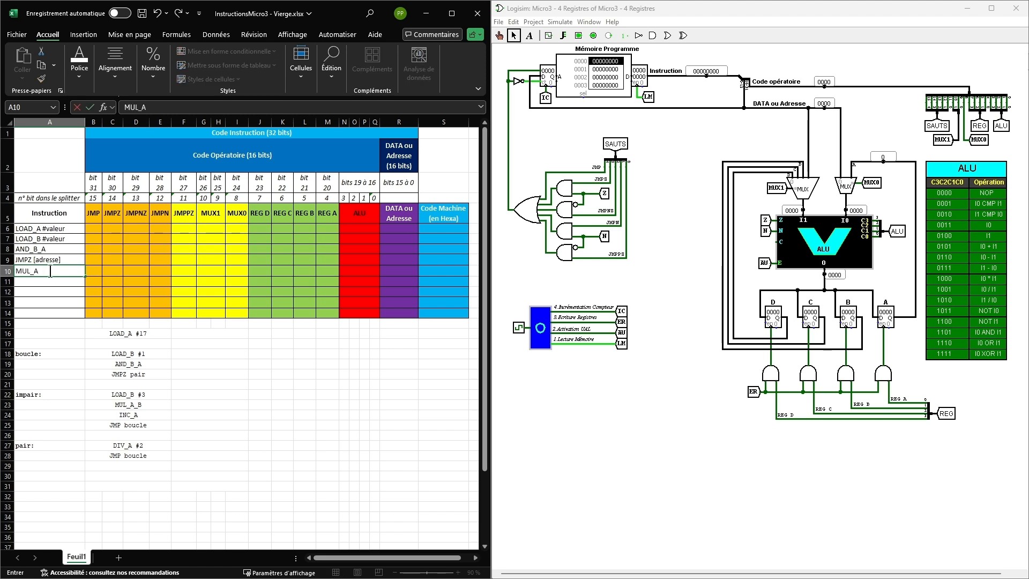
type("_B")
key("Return")
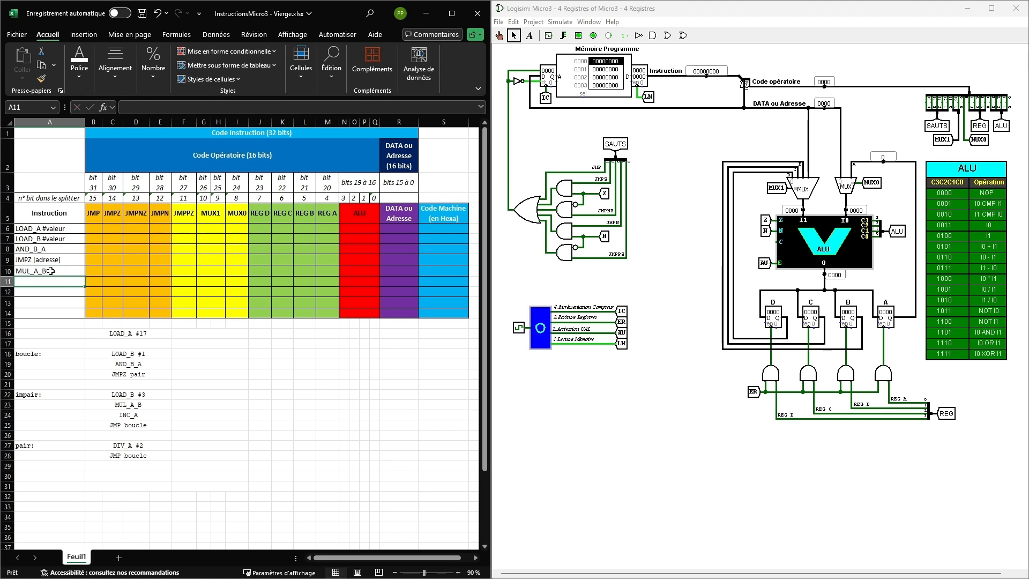
left_click(143, 415)
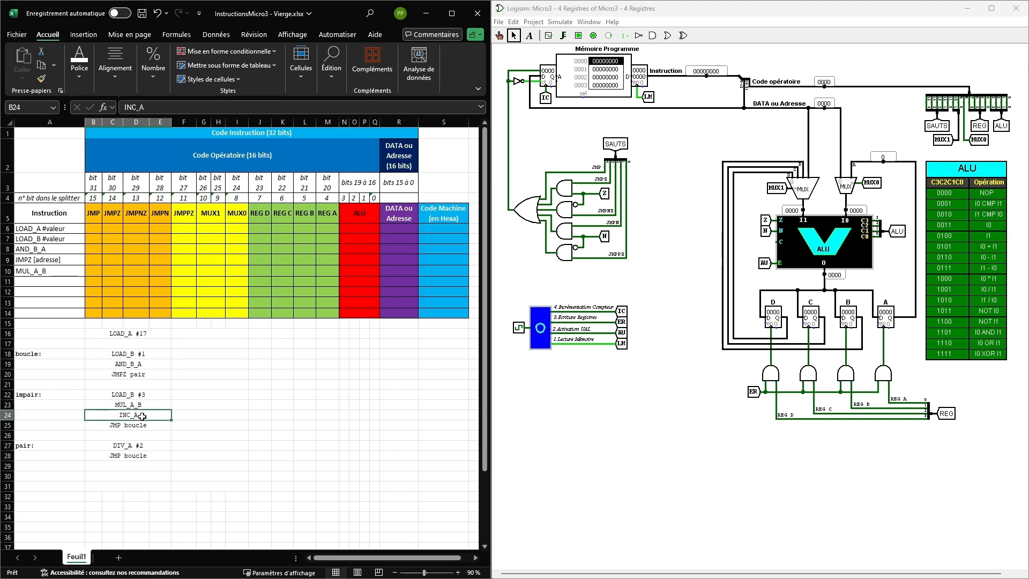
left_click(35, 280)
type("INC")
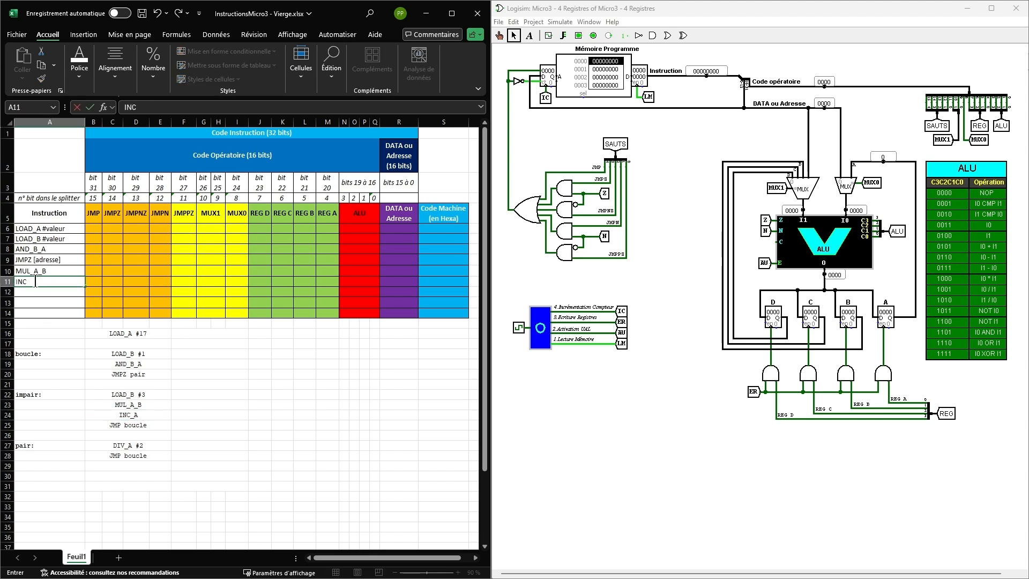
type("_A")
key("Return")
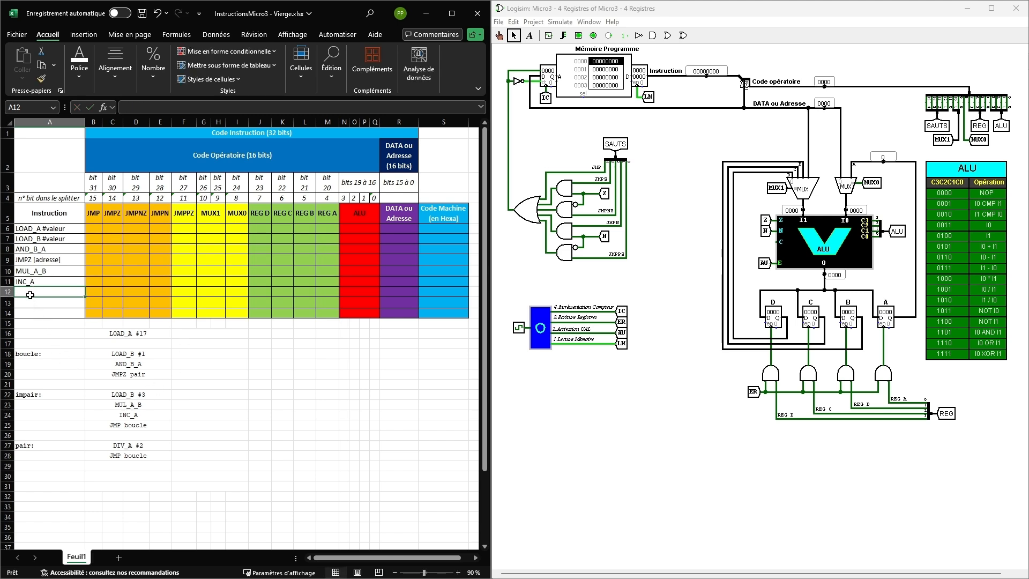
- Enter the unconditional jump JMP [adresse] in A12 of the encoding table
type("JMPZ [adresse")
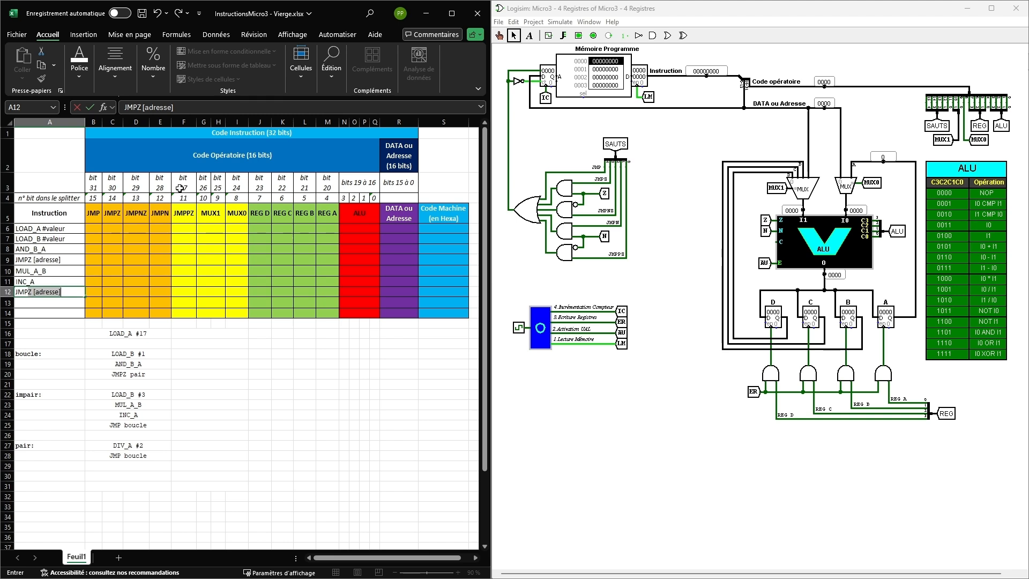
key("Return")
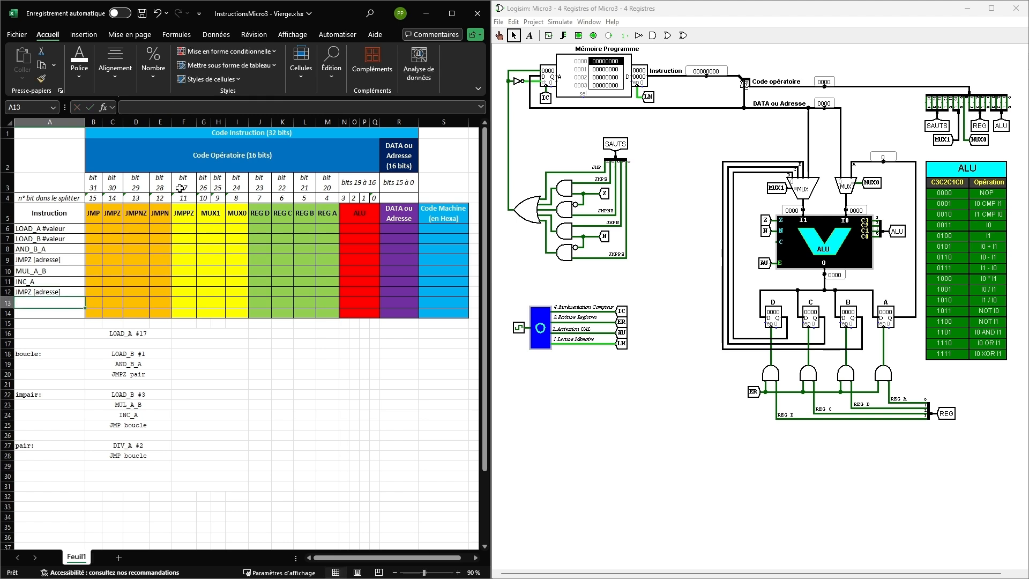
double_click(30, 292)
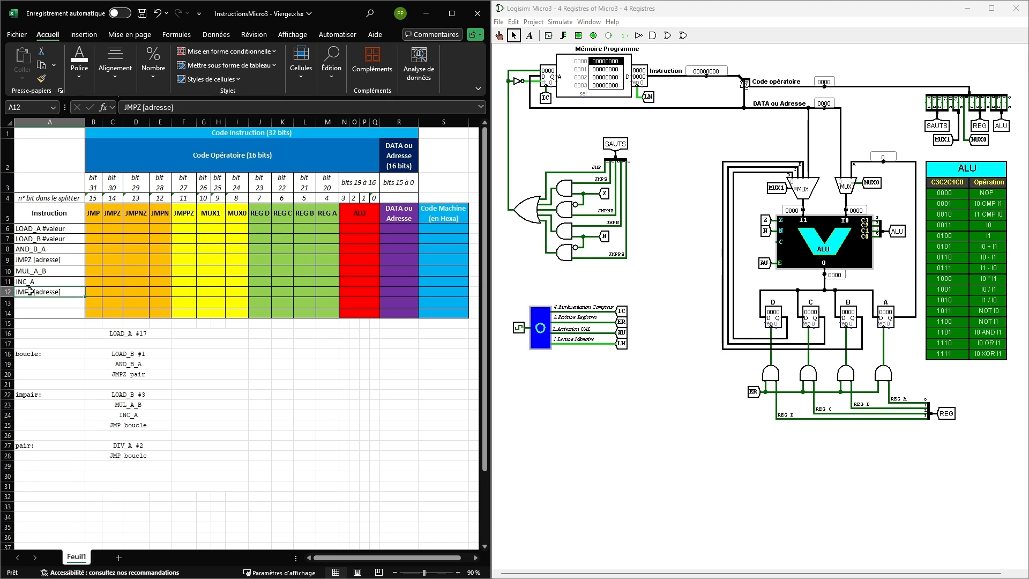
key("BackSpace")
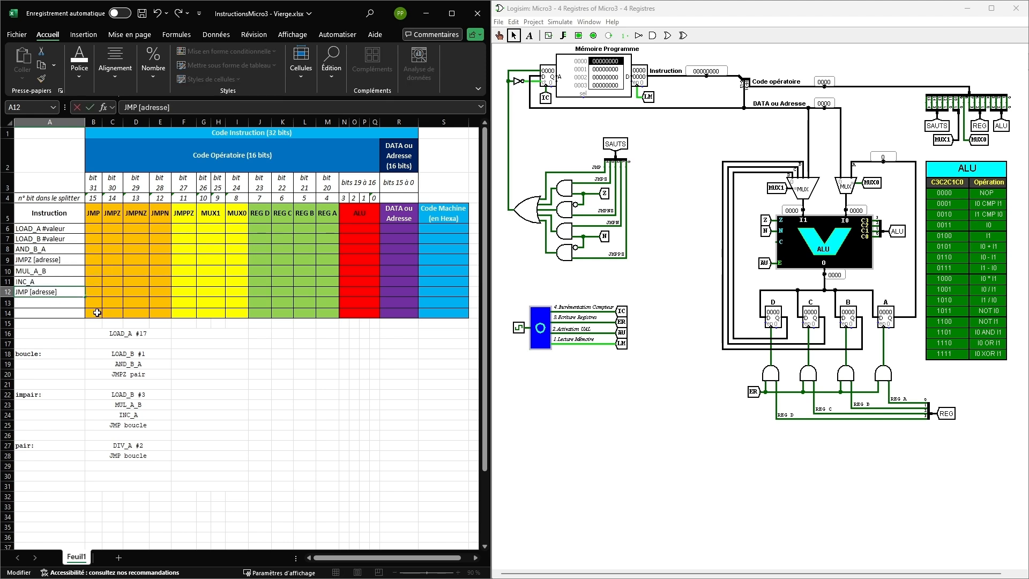
key("Return")
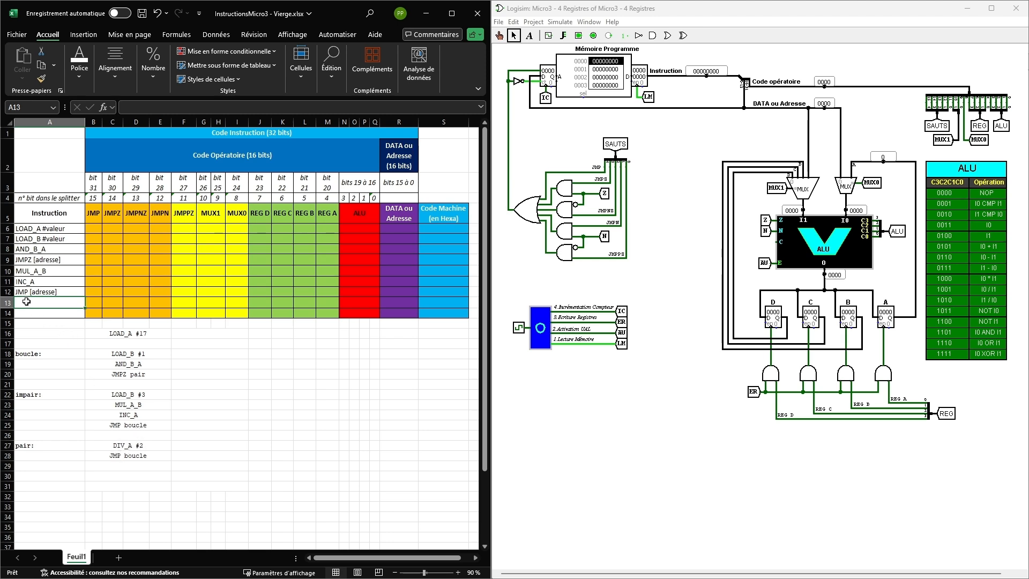
- Enter the instruction DIV_A #valeur in A13 of the encoding table
type("DIV_A")
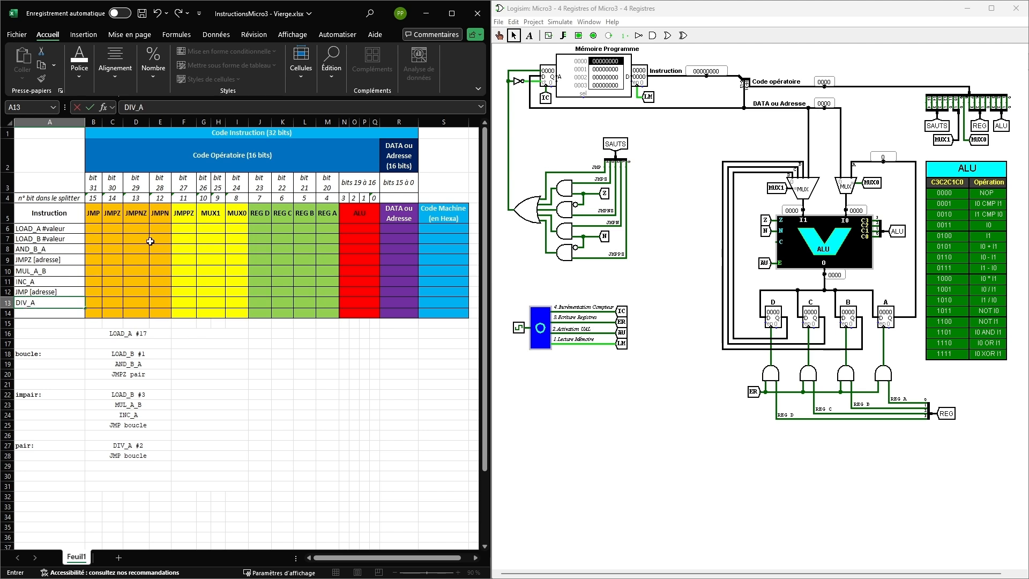
type("#valeur")
key("Return")
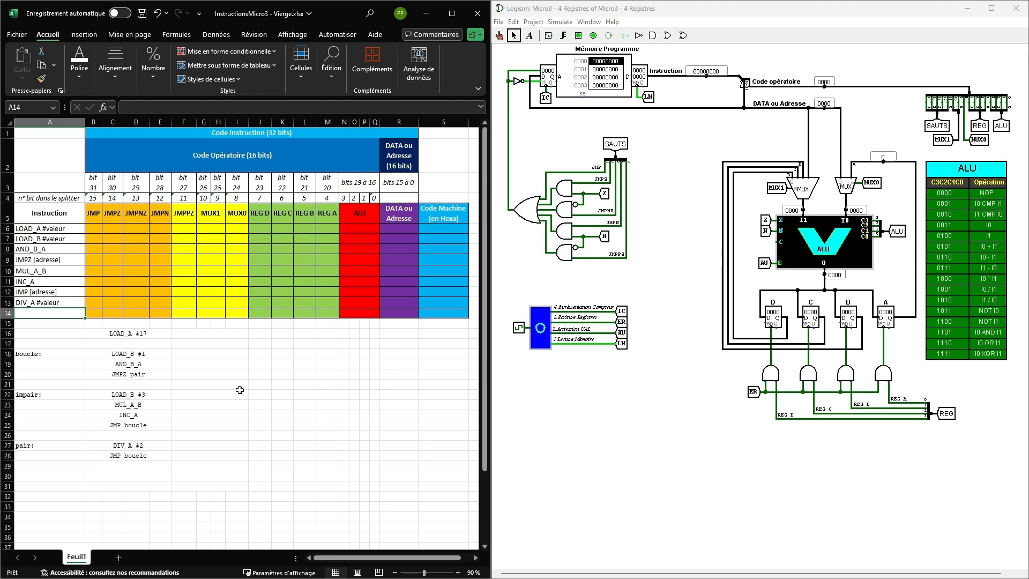
- Delete the unused row 14 at the end of the encoding table
left_click(256, 386)
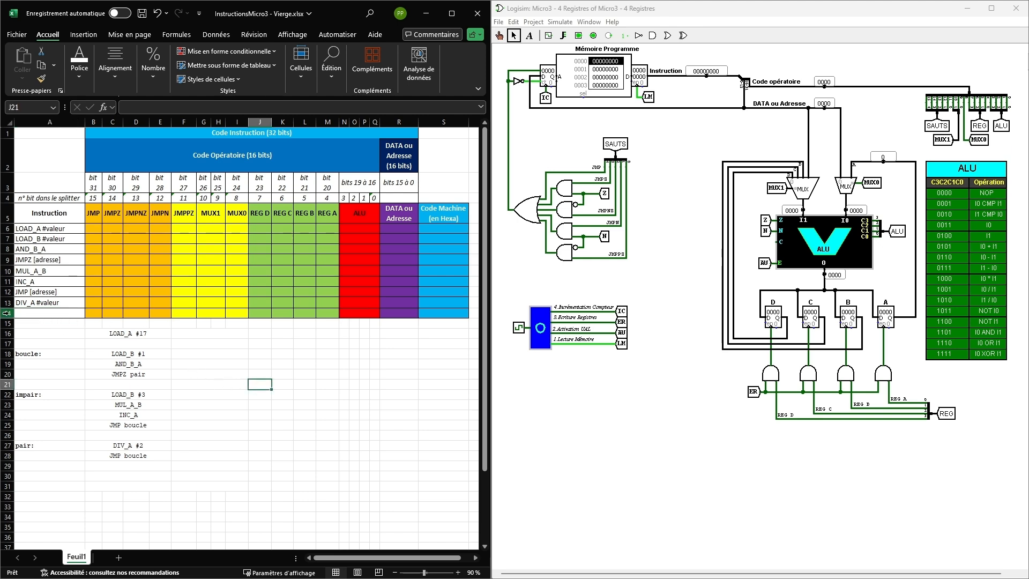
left_click(7, 313)
right_click(38, 315)
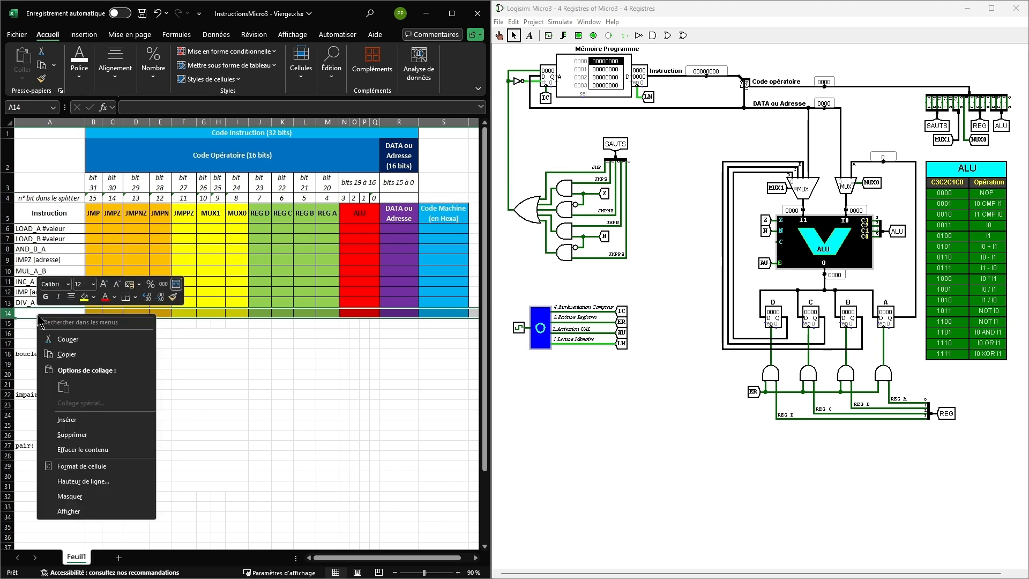
left_click(81, 435)
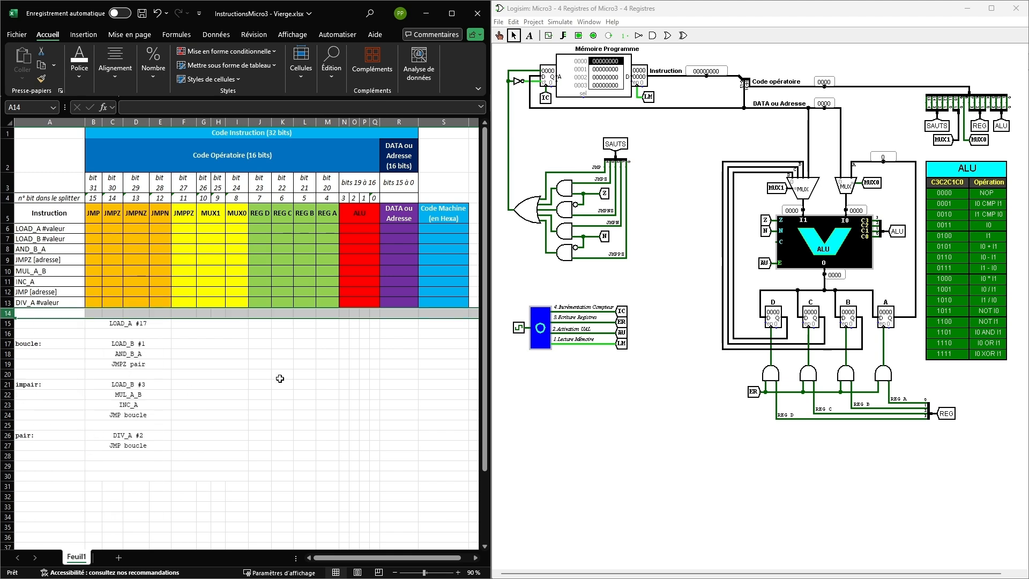
left_click(275, 374)
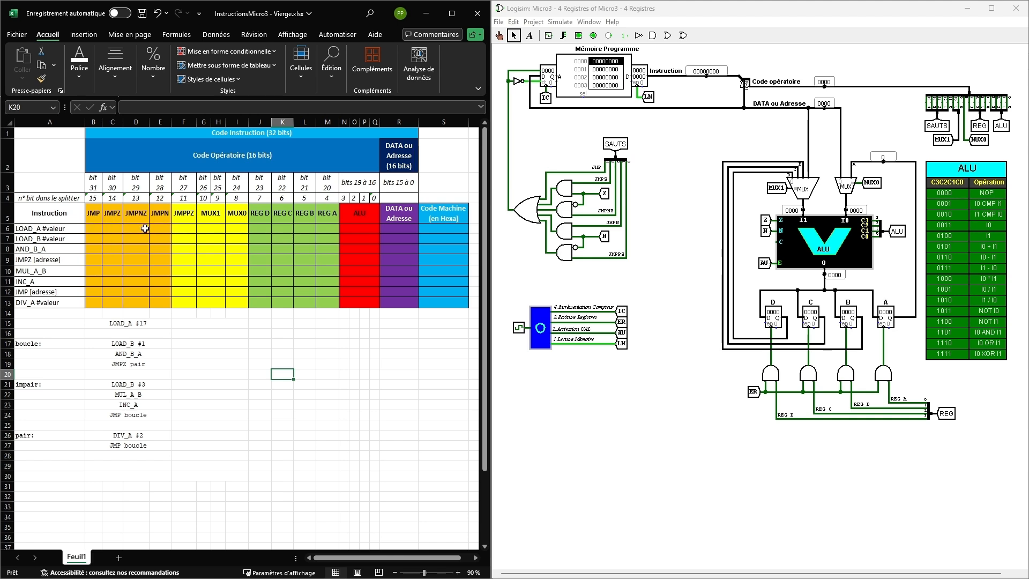
- Set the JMP bit to 1 in B12 for the JMP [adresse] instruction
left_click(94, 227)
key("Down")
key("Down")
key("Down")
key("Down")
key("Down")
key("Down")
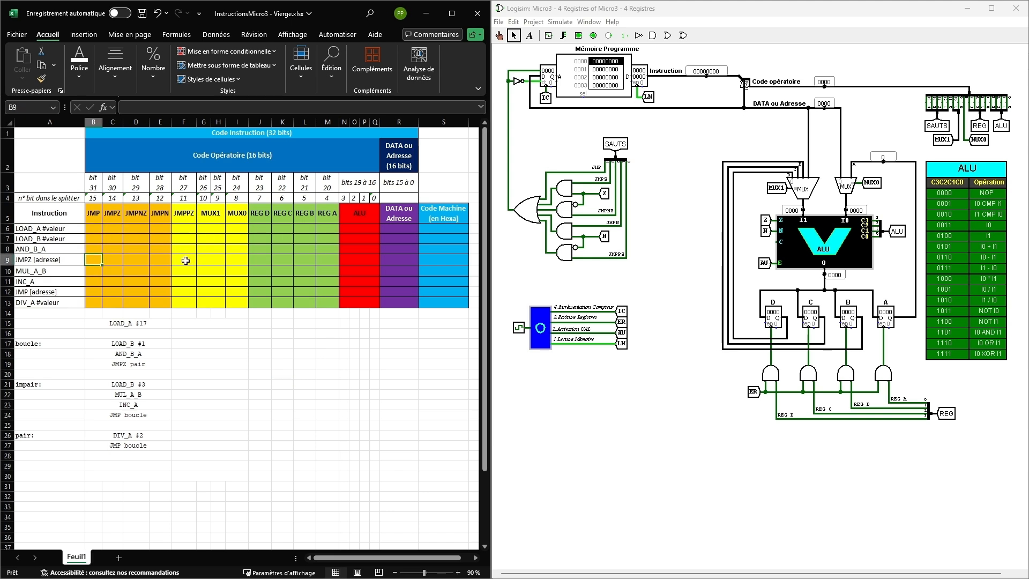
type("1")
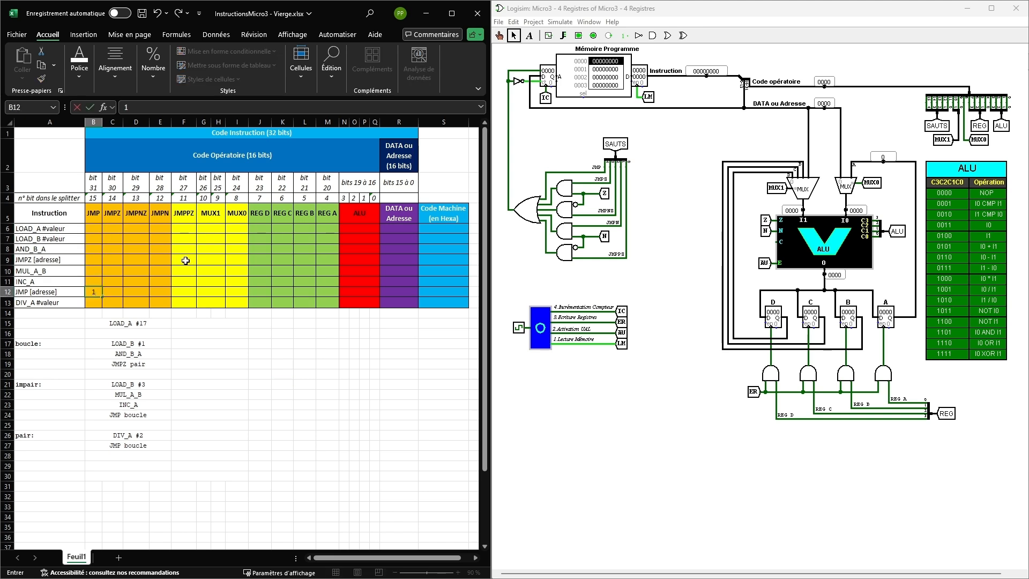
- Fill the JMP bit column with 0 for all other instructions, in B6 to B11 and B13
key("Up")
key("Up")
key("Up")
key("Up")
key("Up")
key("Up")
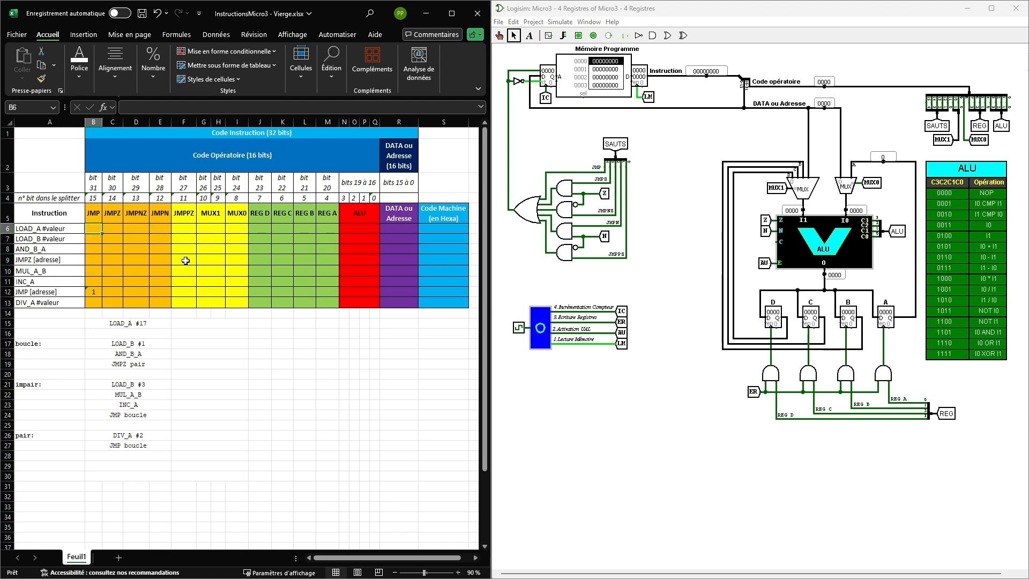
type("0")
key("Return")
type("0")
key("Return")
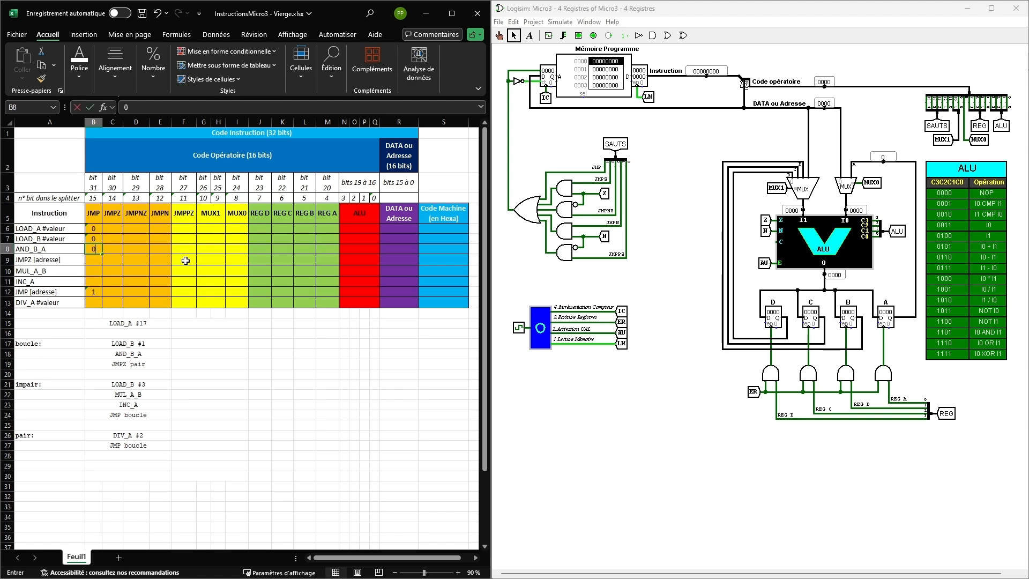
type("0 0 0")
key("Return")
type("0")
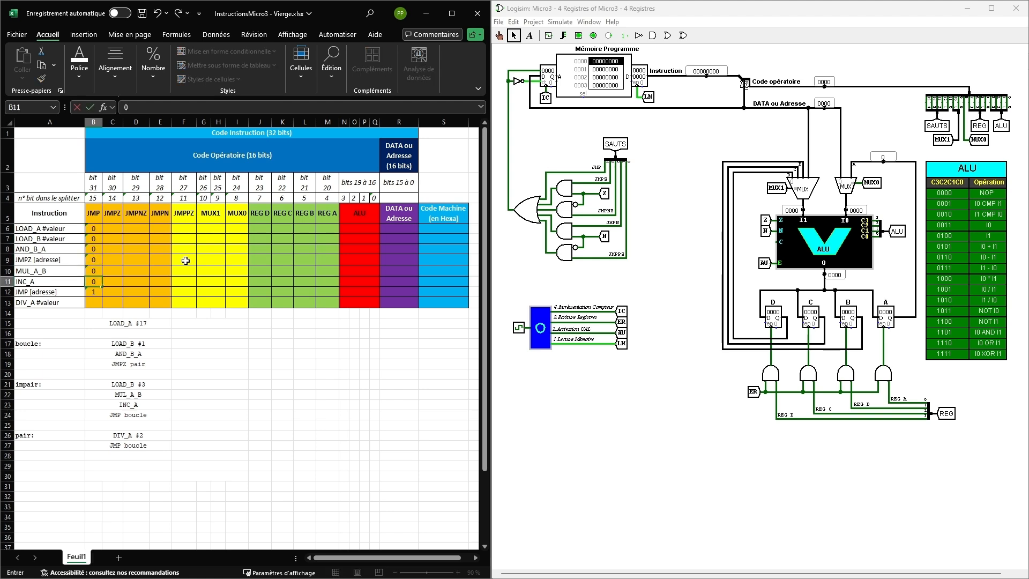
key("Down")
key("Down")
type("0")
- Set the JMPZ bit to 1 in C9 for the JMPZ [adresse] instruction
key("Right")
key("Up")
key("Up")
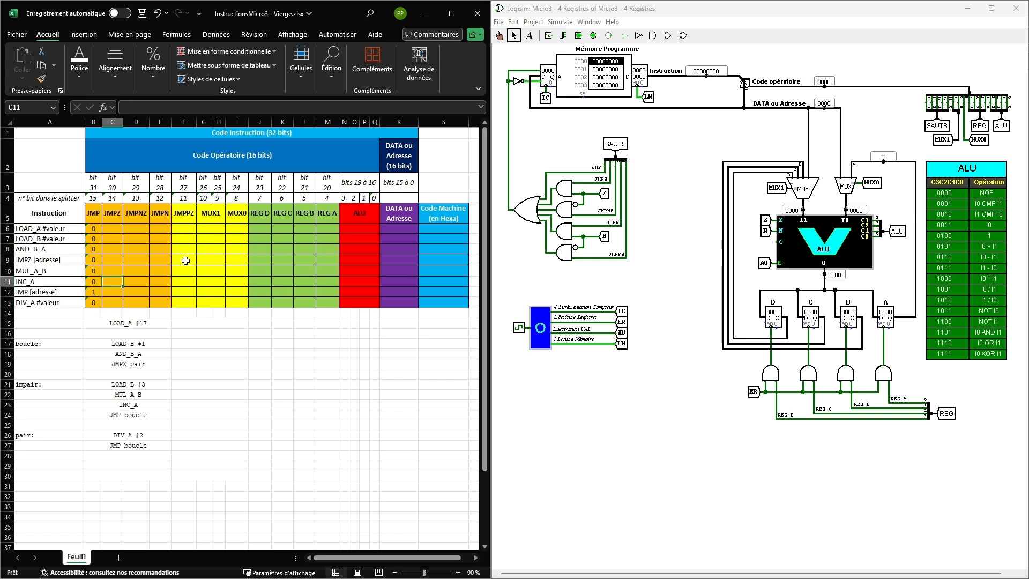
key("Up")
key("Up")
type("1")
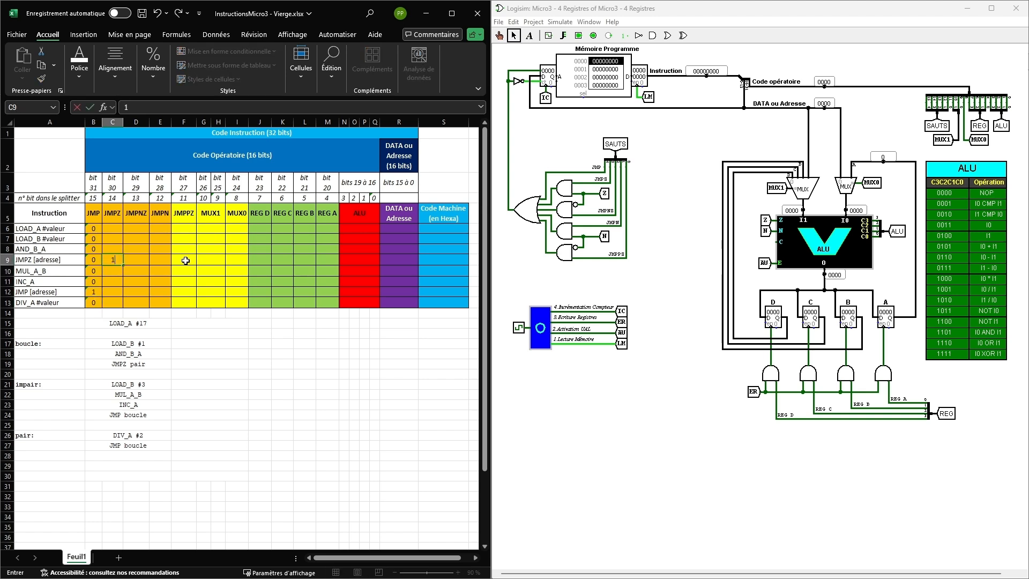
- Fill the JMPZ bit column with 0 for all other instructions, in C6 to C8 and C10 to C13
key("Up")
key("Up")
key("Up")
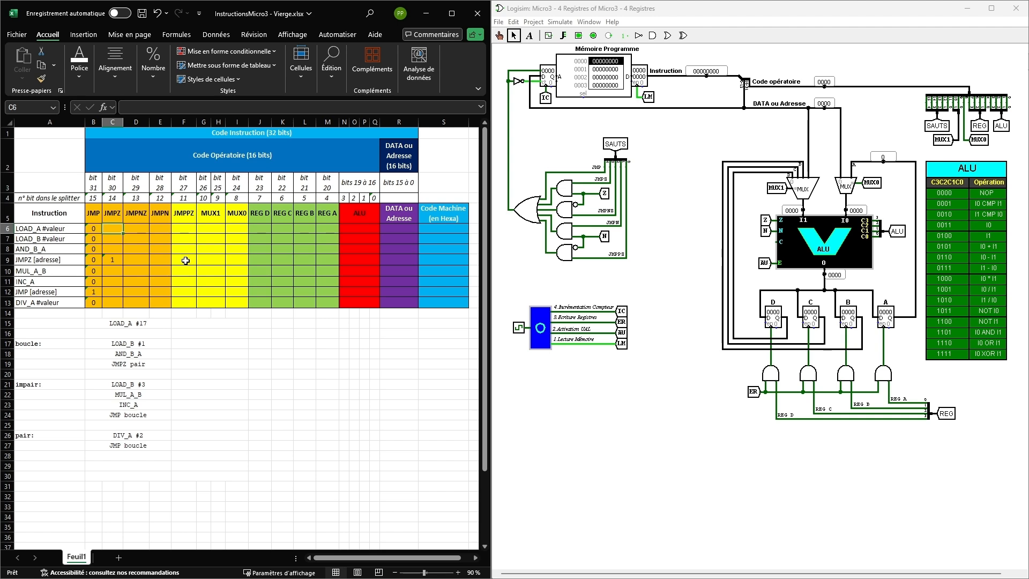
type("0")
key("Return")
type("0")
key("Return")
type("0")
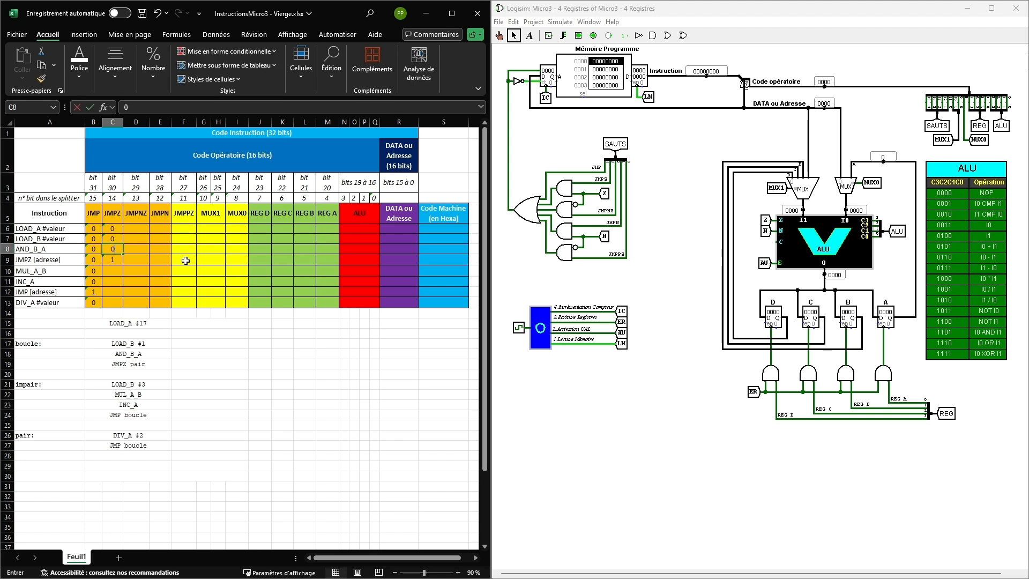
key("Return")
key("Return")
type("0")
key("Return")
type("0")
key("Return")
type("0")
key("Return")
type("0")
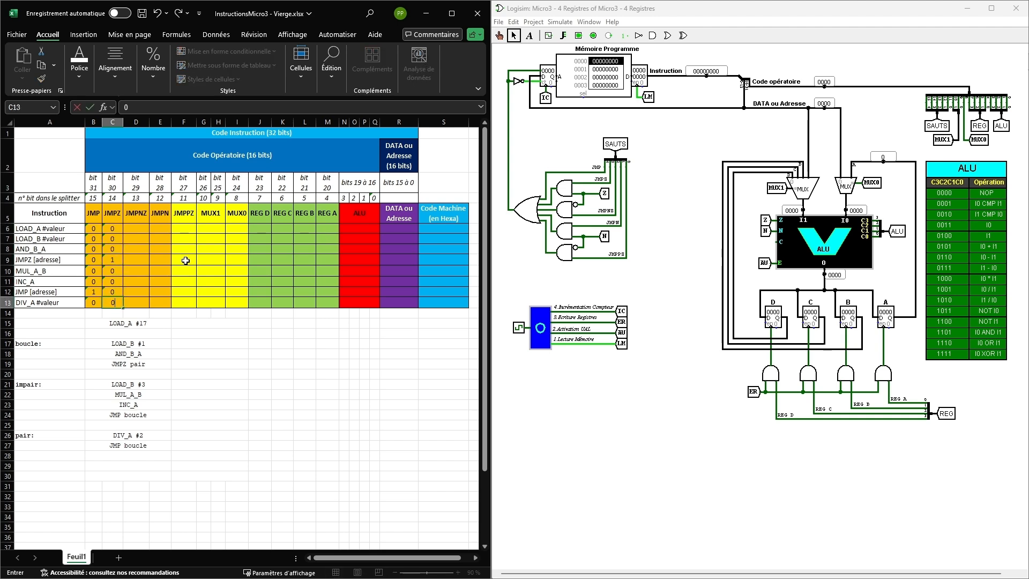
key("Tab")
- Fill the JMPNZ bit column with 0 for every instruction, in D6 to D13
key("Up")
key("Up")
key("Up")
key("Up")
key("Up")
key("Up")
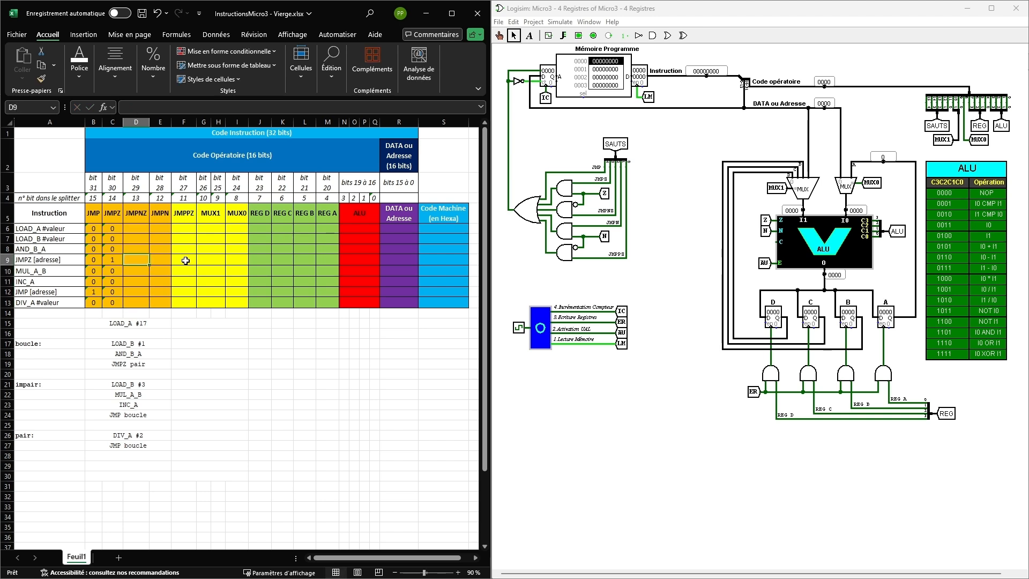
key("Up")
type("0 ")
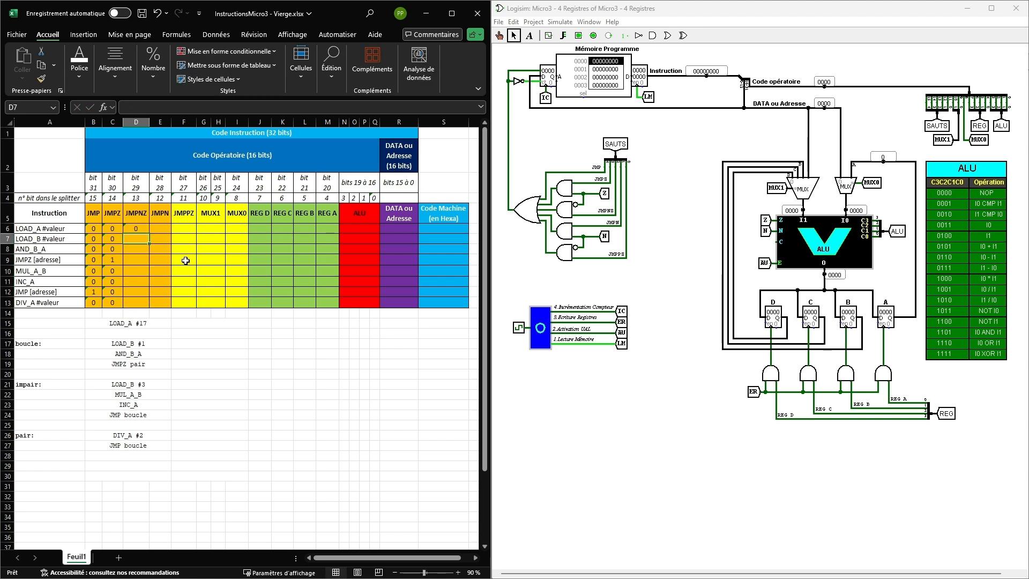
type("0")
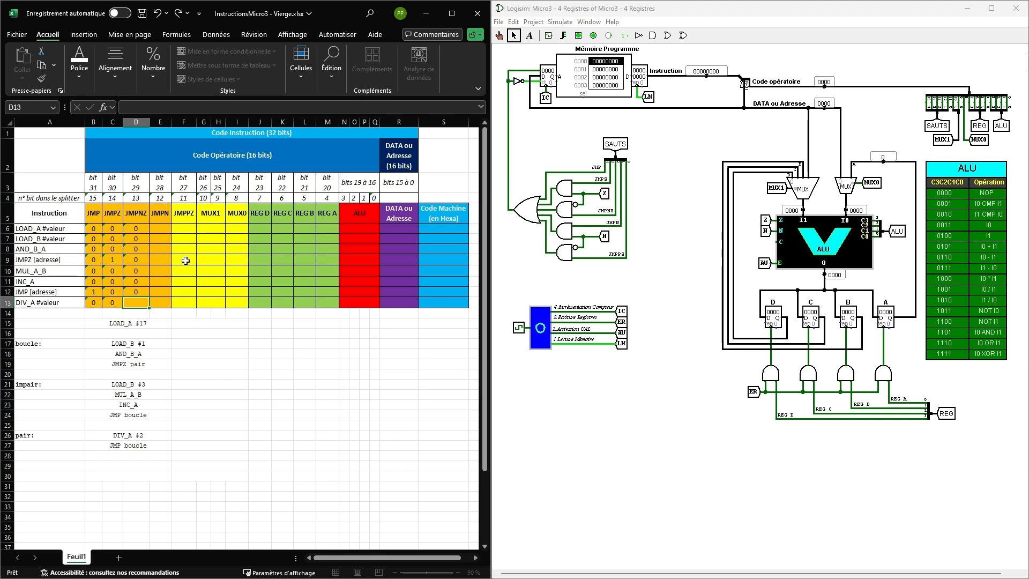
type(" 0 0 0 0 0 0")
key("Tab")
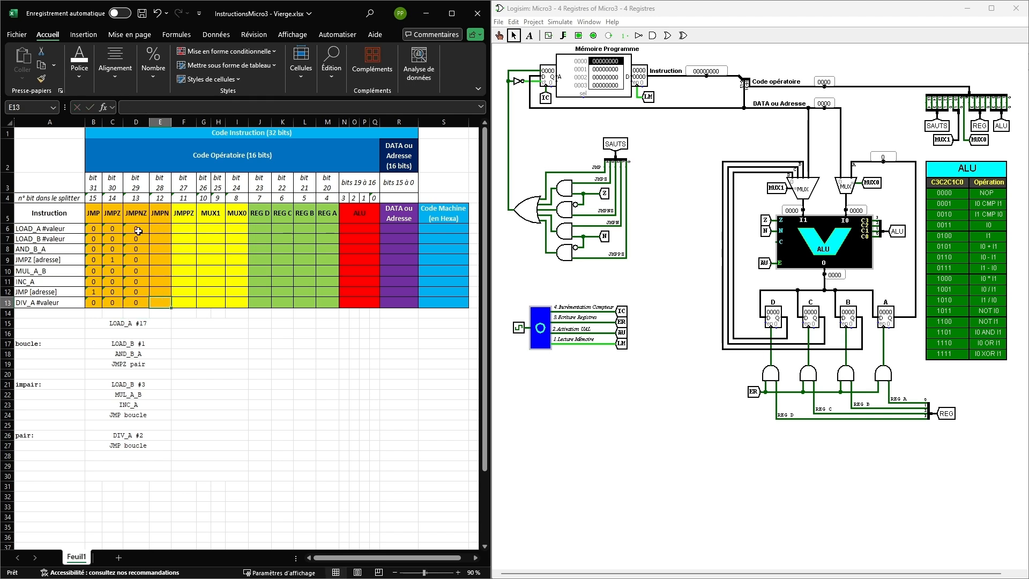
- Copy the JMPNZ zeros from D6 to D13 into the JMPN column, E6 to E13
left_click_drag(135, 233, 136, 301)
key("ctrl+c")
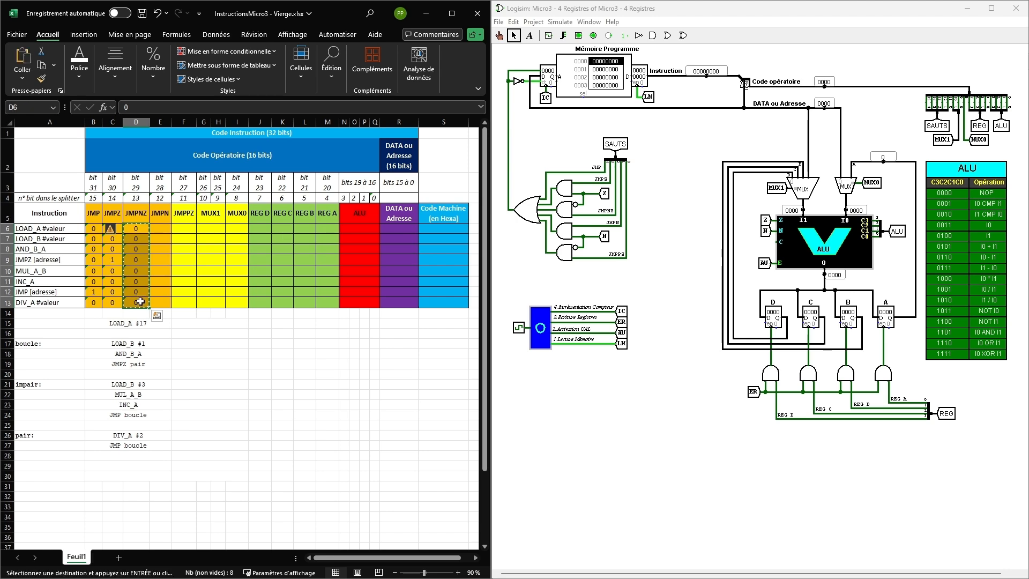
left_click(165, 230)
key("ctrl+v")
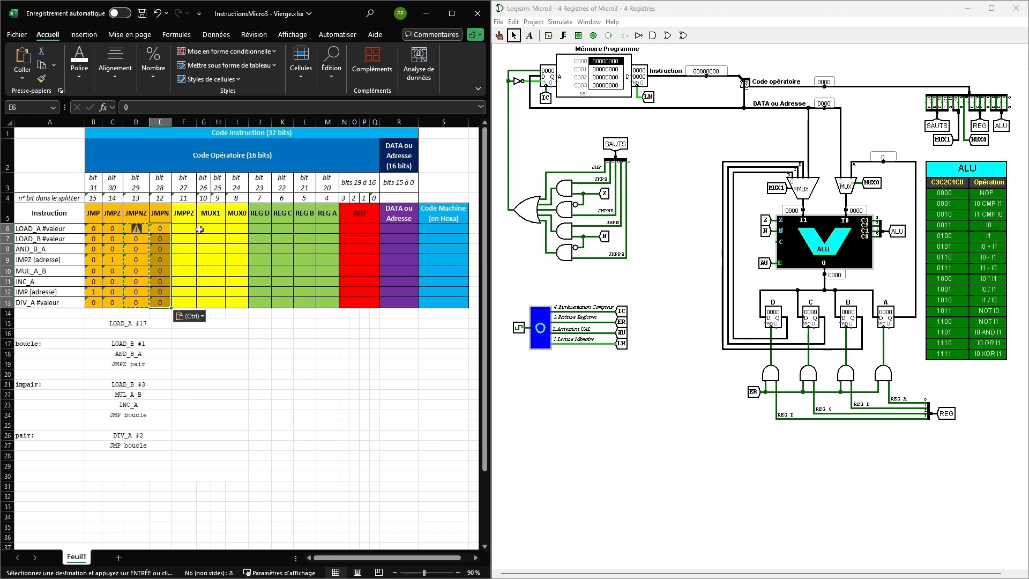
- Fill the JMPPZ bit column with 0 for every instruction, in F6 to F13
left_click(189, 228)
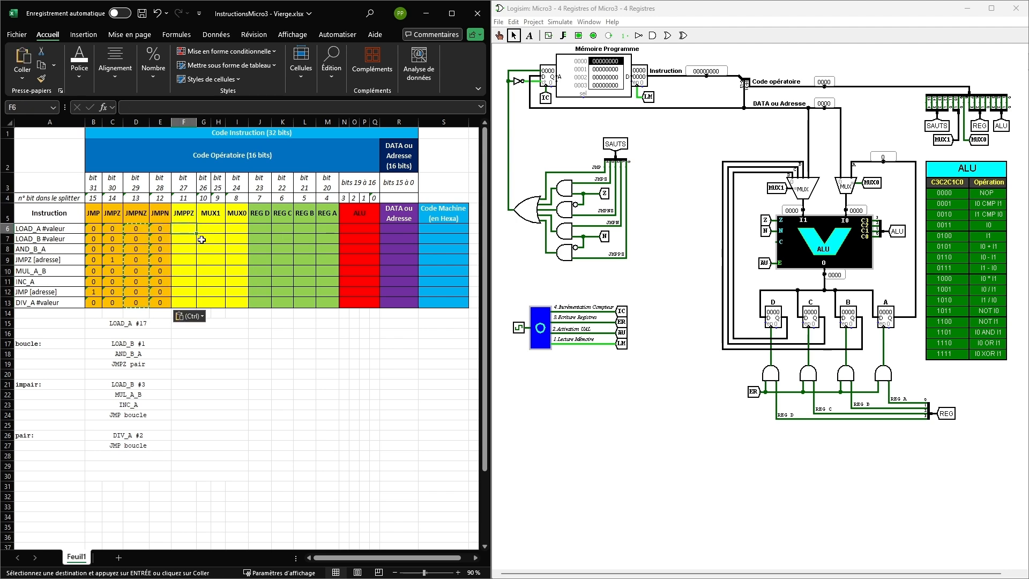
type("0")
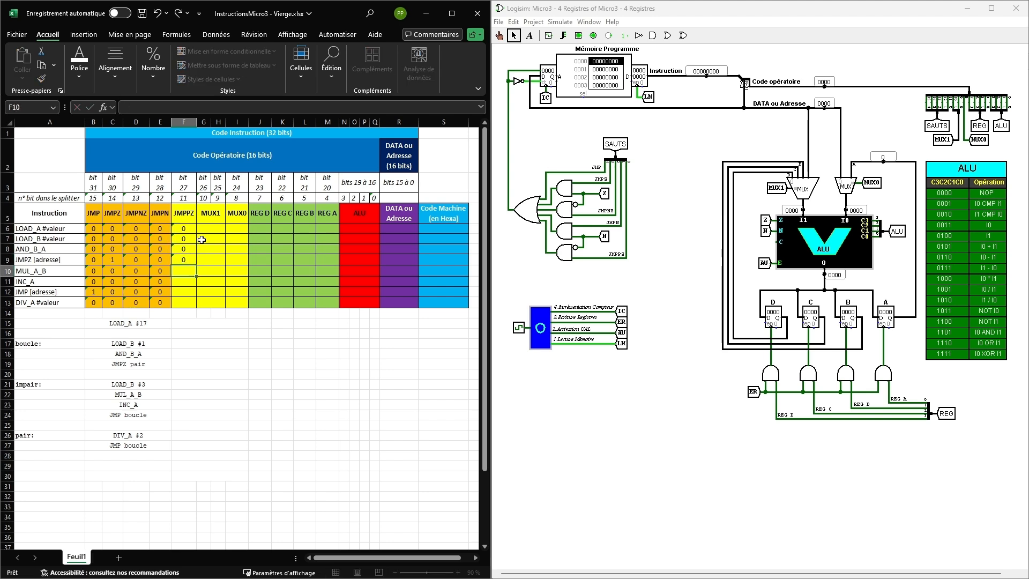
type(" 0 0 0 0 0")
key("Return")
type("0")
key("Return")
type("0")
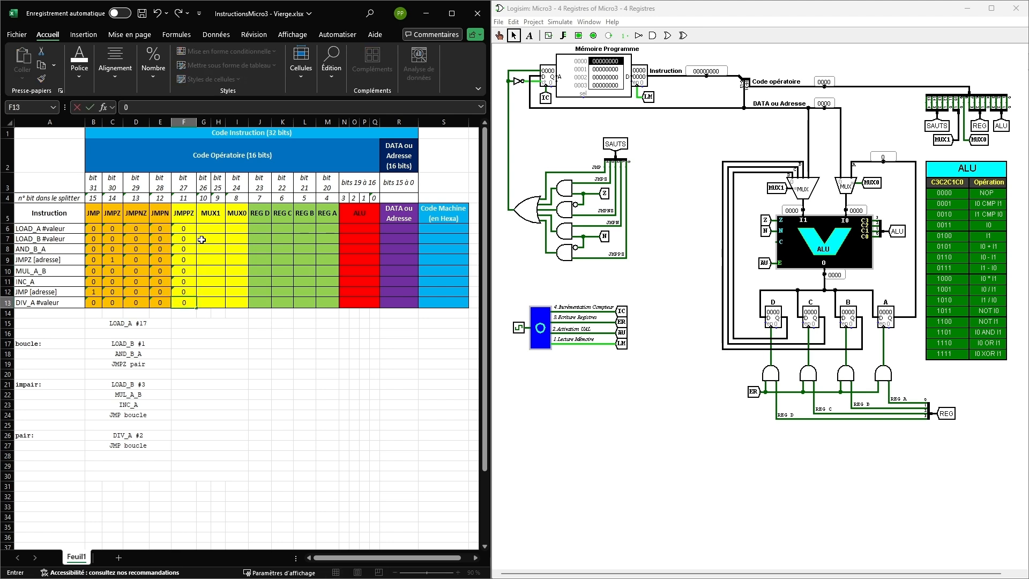
key("Tab")
- Set the LOAD_A #valeur register bits in row 6: REG A to 1, and REG D, REG C and REG B to 0
key("Up")
key("Up")
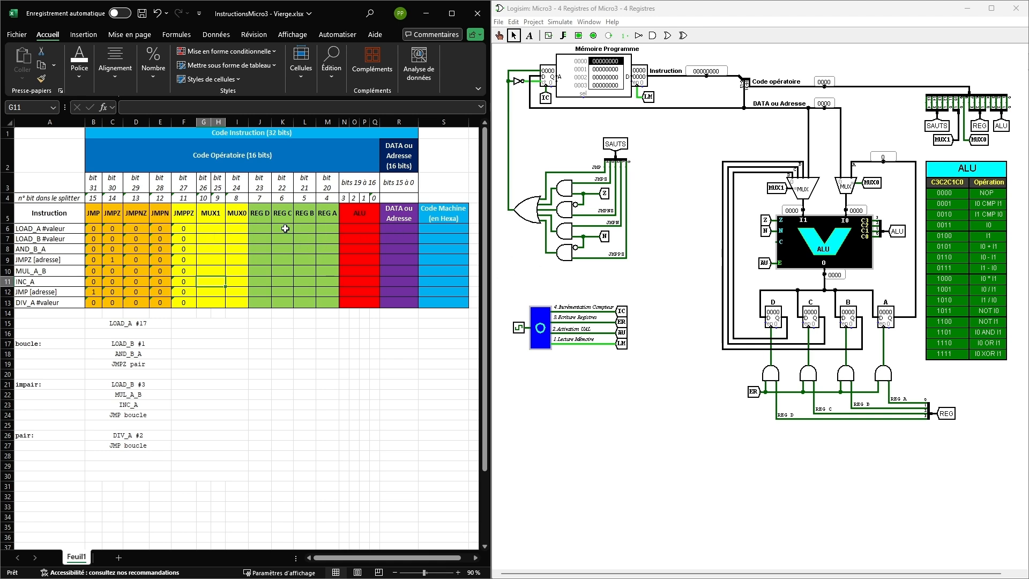
left_click(262, 228)
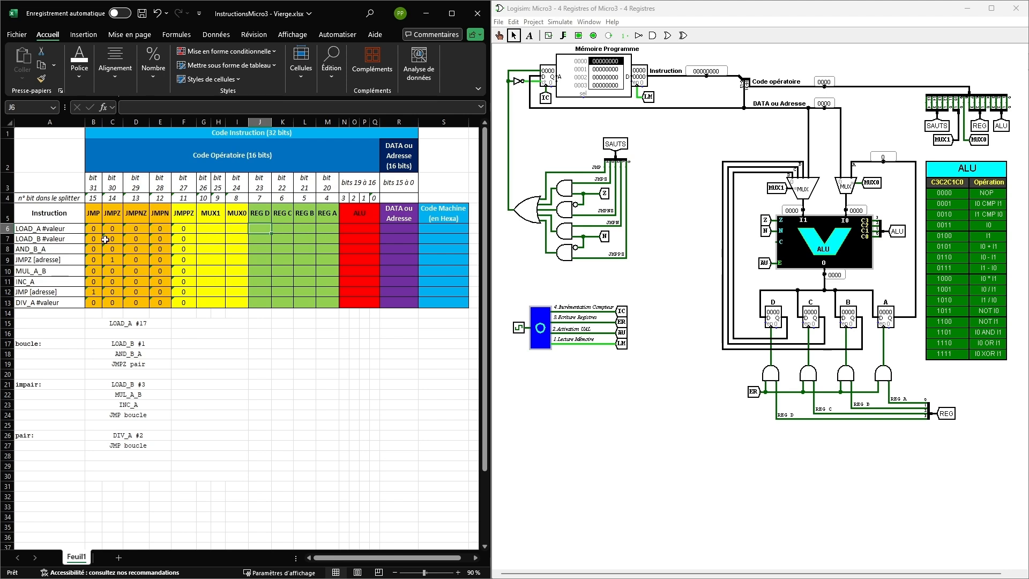
left_click(317, 226)
type("1")
key("Left")
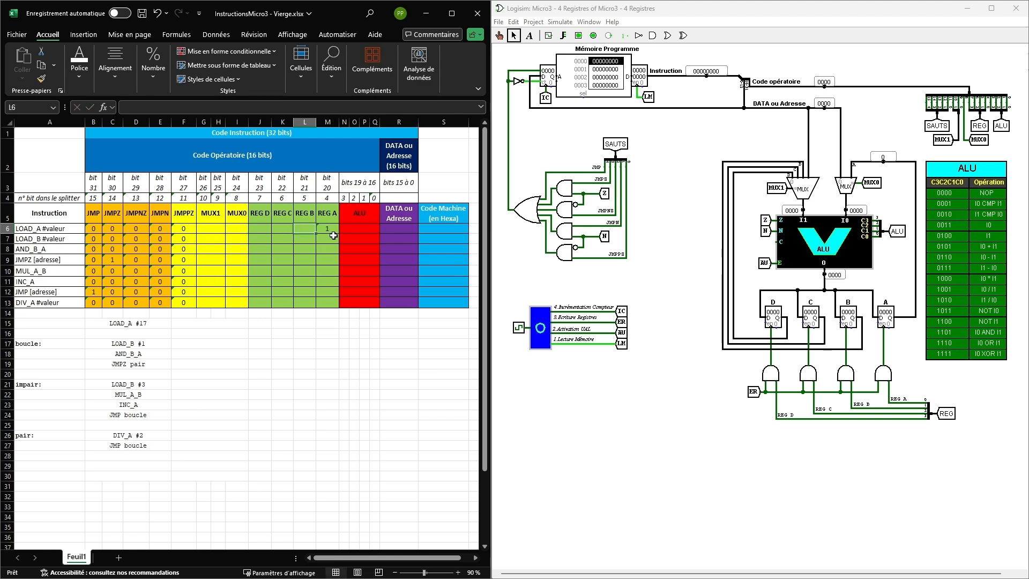
key("Left")
key("Left")
type("0")
key("Right")
type("0")
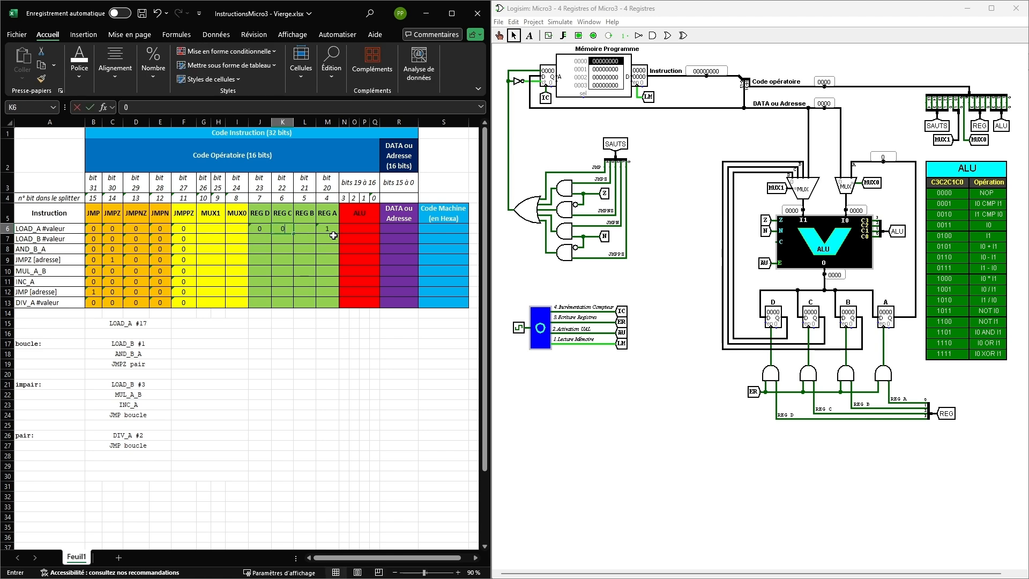
key("Right")
type("0")
key("Return")
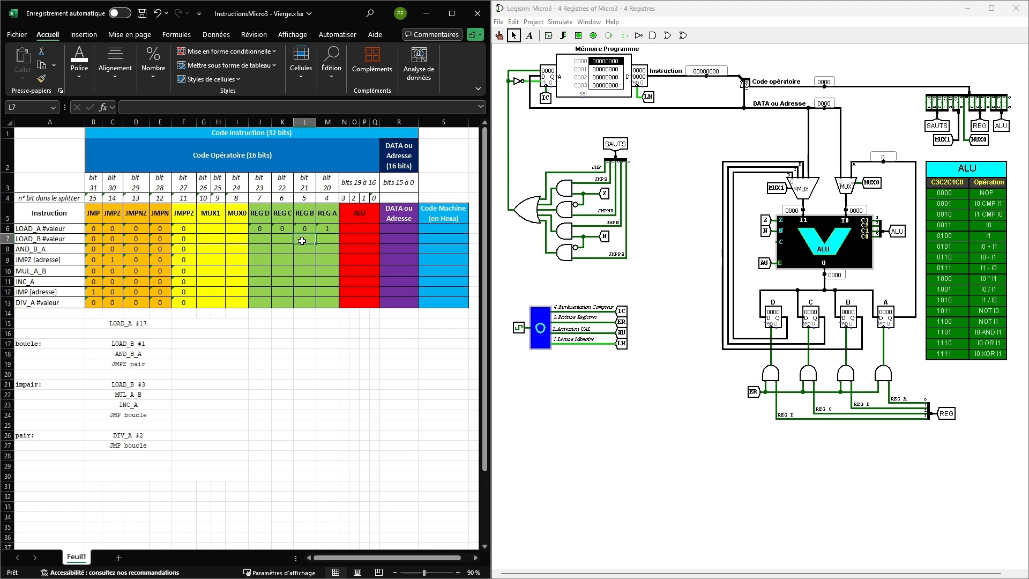
- Set the LOAD_B #valeur register bits in row 7: REG B to 1, and REG D, REG C and REG A to 0
key("Right")
type("0")
key("Left")
type("1")
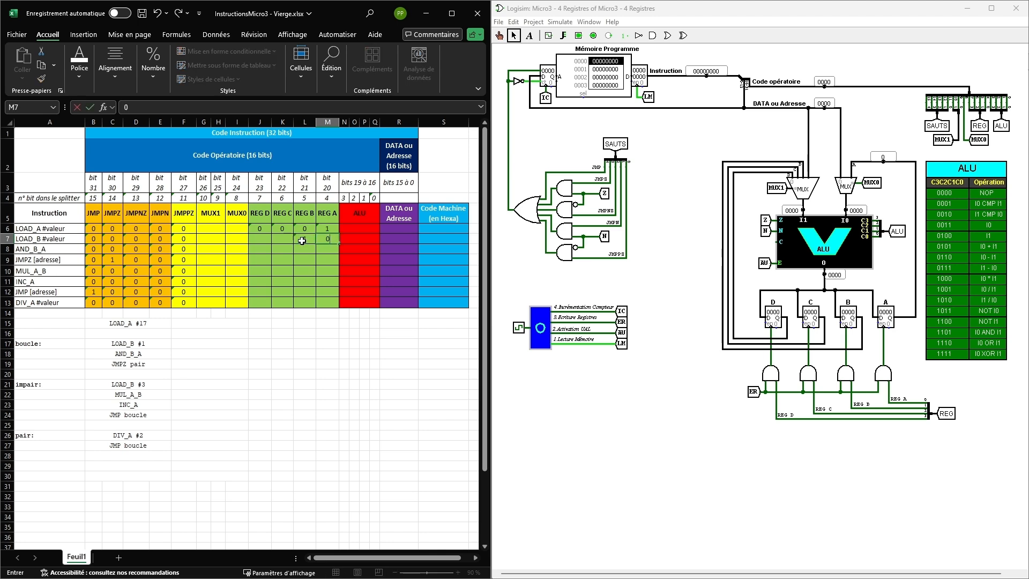
key("Left")
key("Left")
type("0")
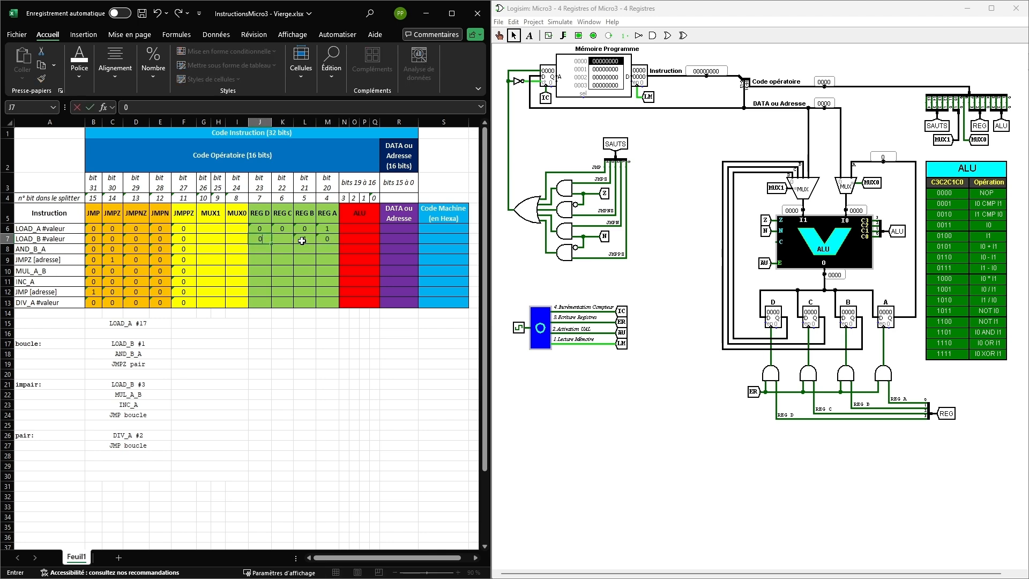
key("Right")
type("0")
key("Down")
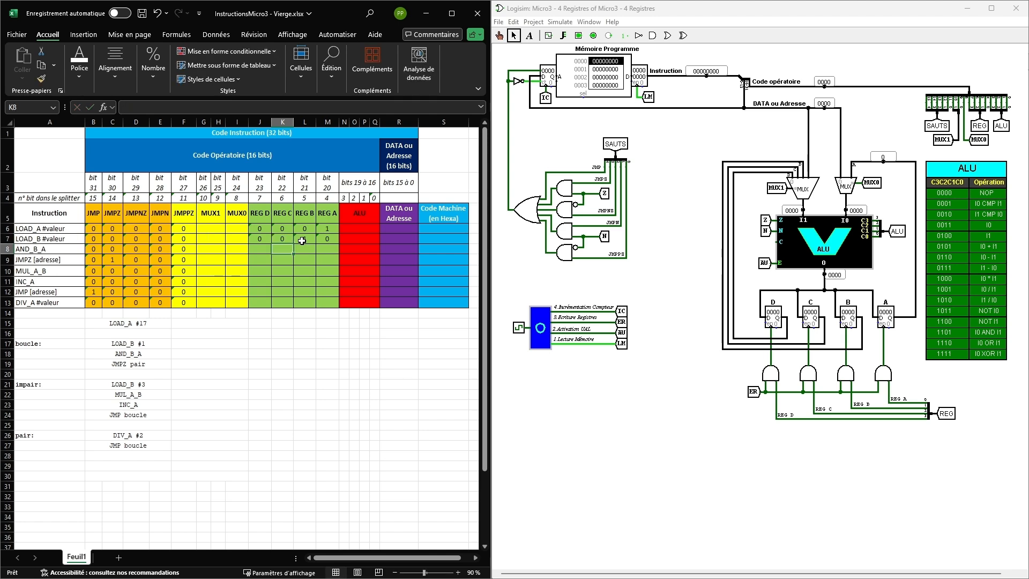
- Set the AND_B_A register bits in row 8: REG B to 1, and REG D, REG C and REG A to 0
key("Right")
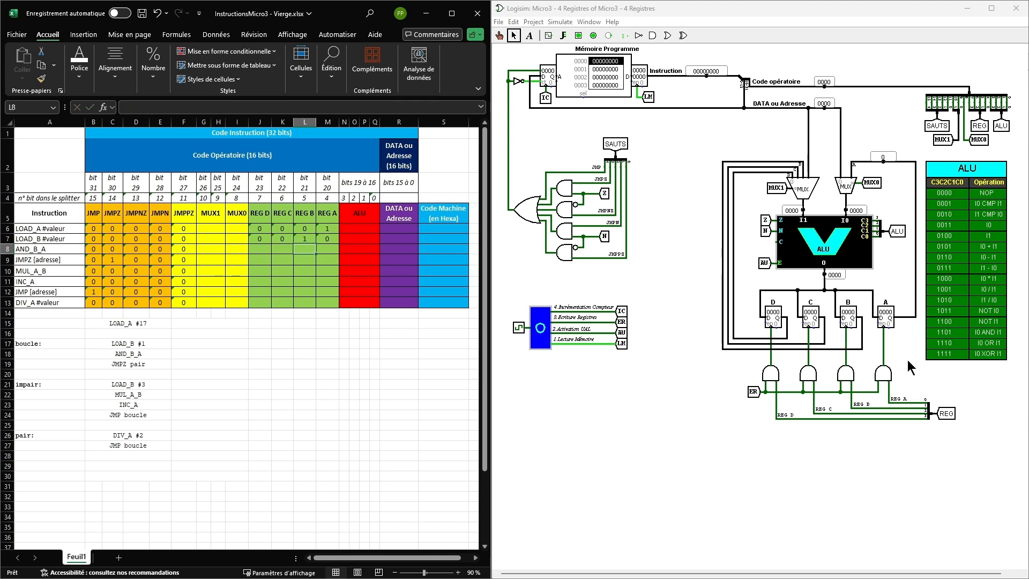
type("1")
key("Right")
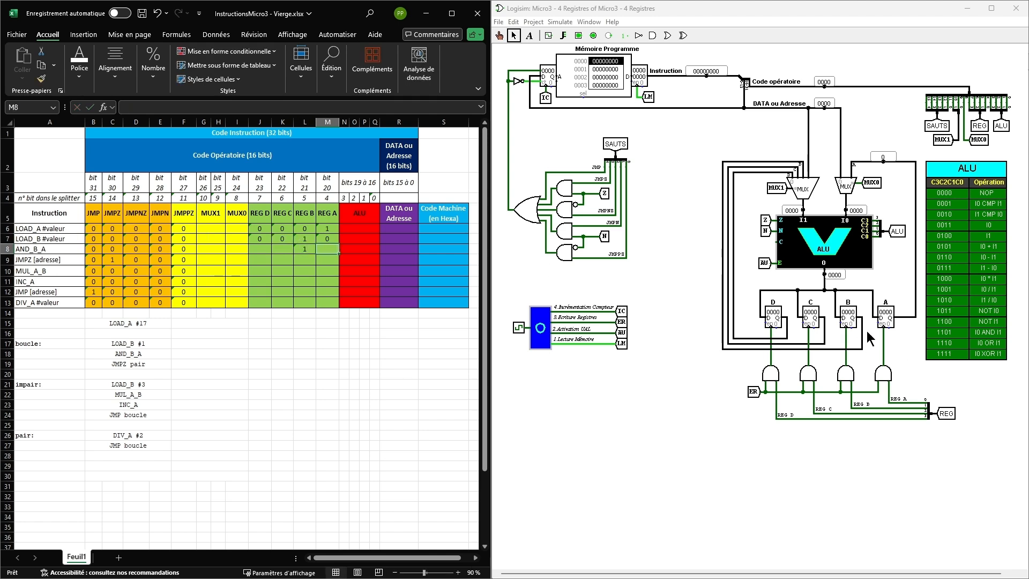
type("0")
key("Left")
key("Left")
type("0")
key("Left")
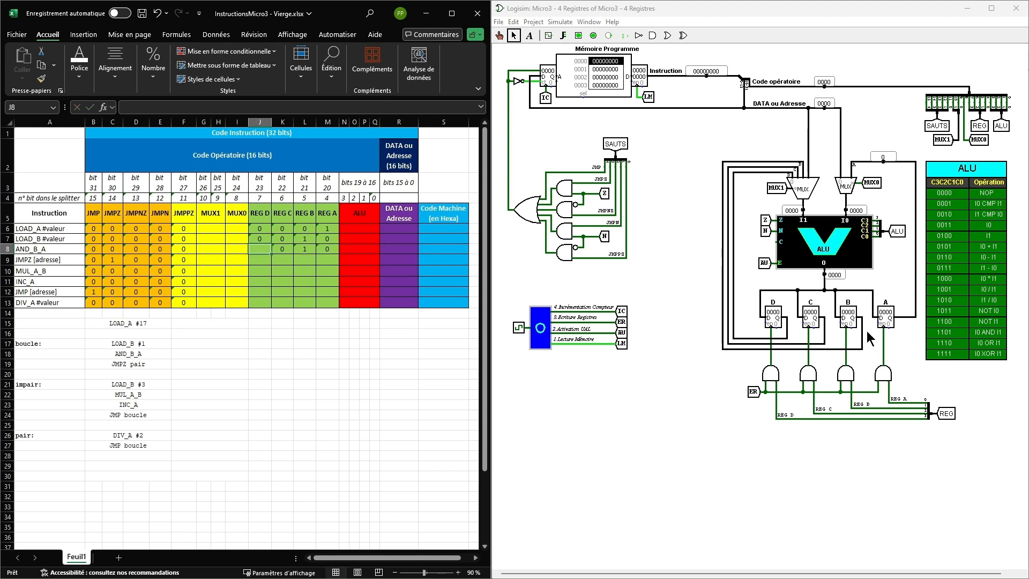
type("0")
key("Return")
- Set all four register bits, REG D to REG A, to 0 in row 9 for JMPZ [adresse]
type("0")
key("Right")
type("0")
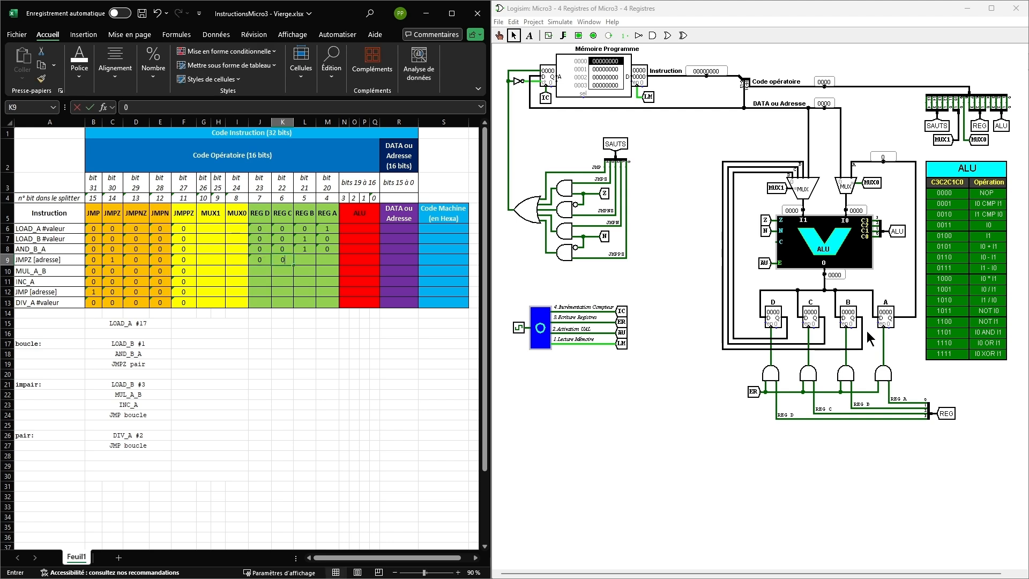
key("Right")
type("0")
key("Right")
type("0")
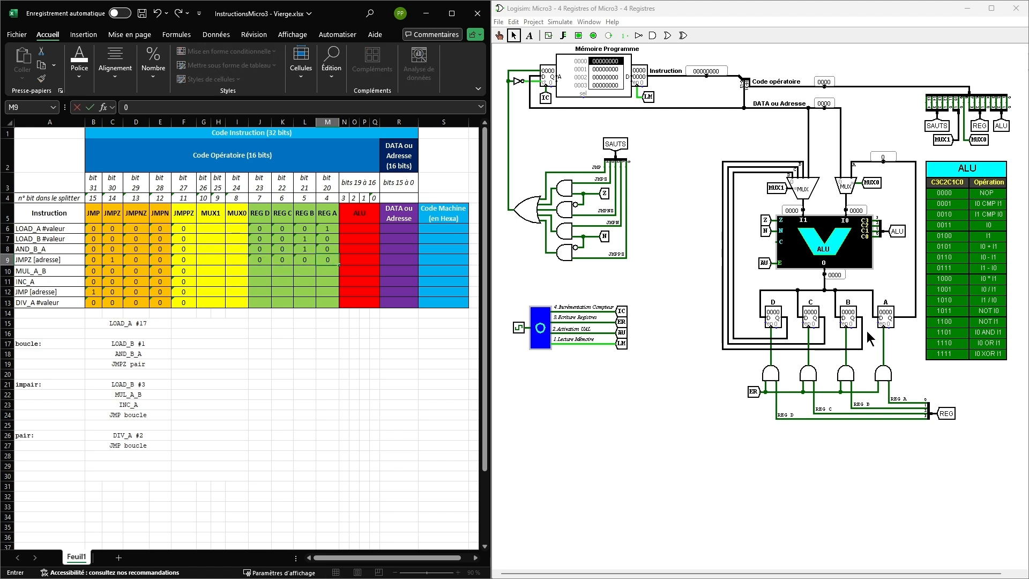
key("Return")
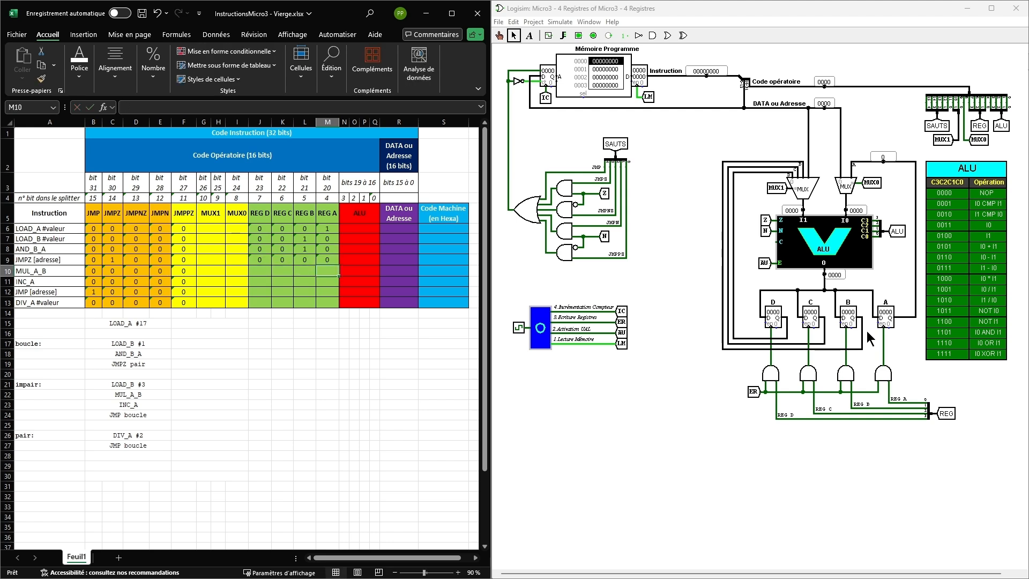
- Set the MUL_A_B register bits in row 10: REG A to 1, and REG D, REG C and REG B to 0
type("1")
key("Left")
key("Left")
key("Left")
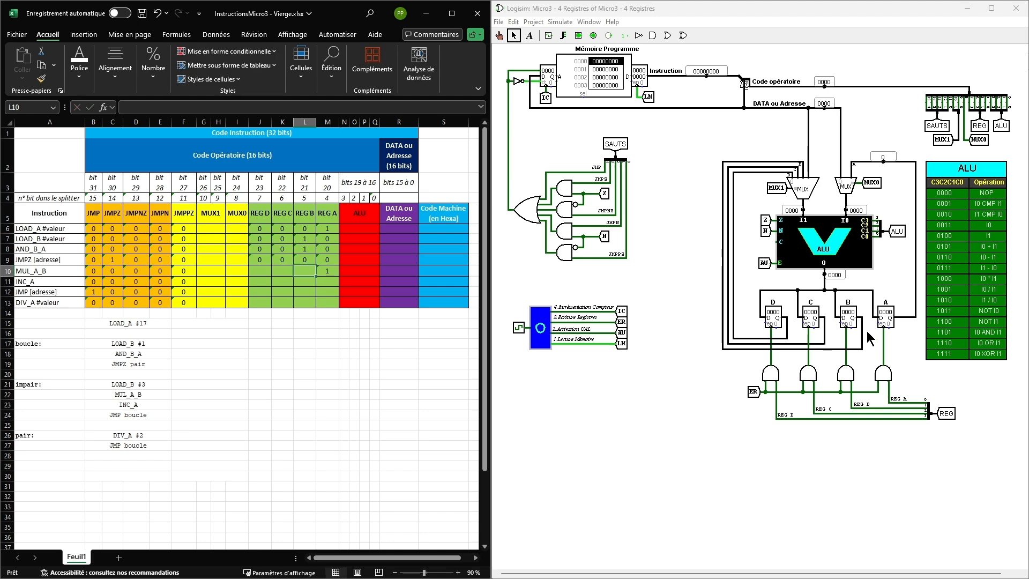
type("0")
key("Right")
type("0")
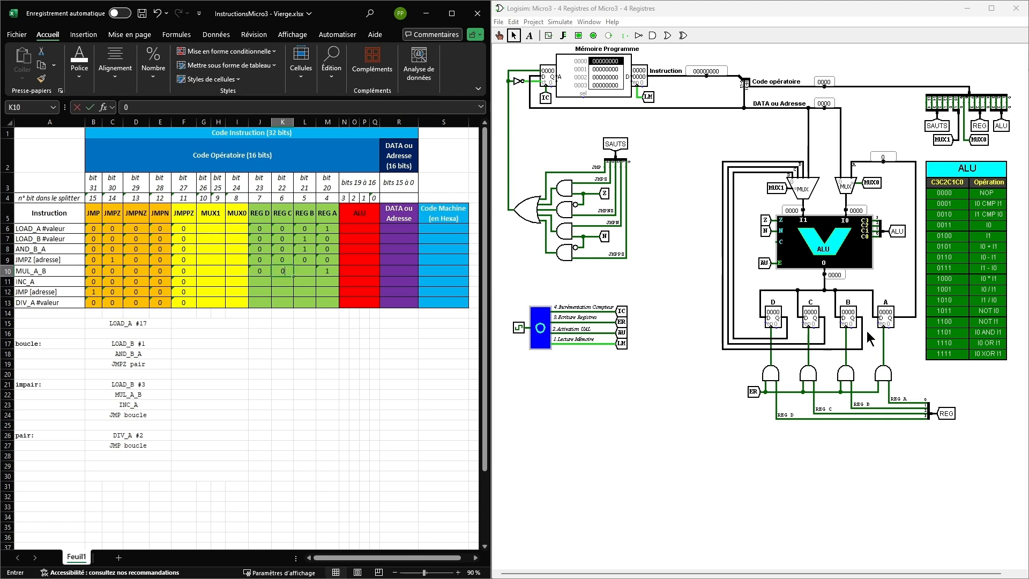
key("Right")
key("Down")
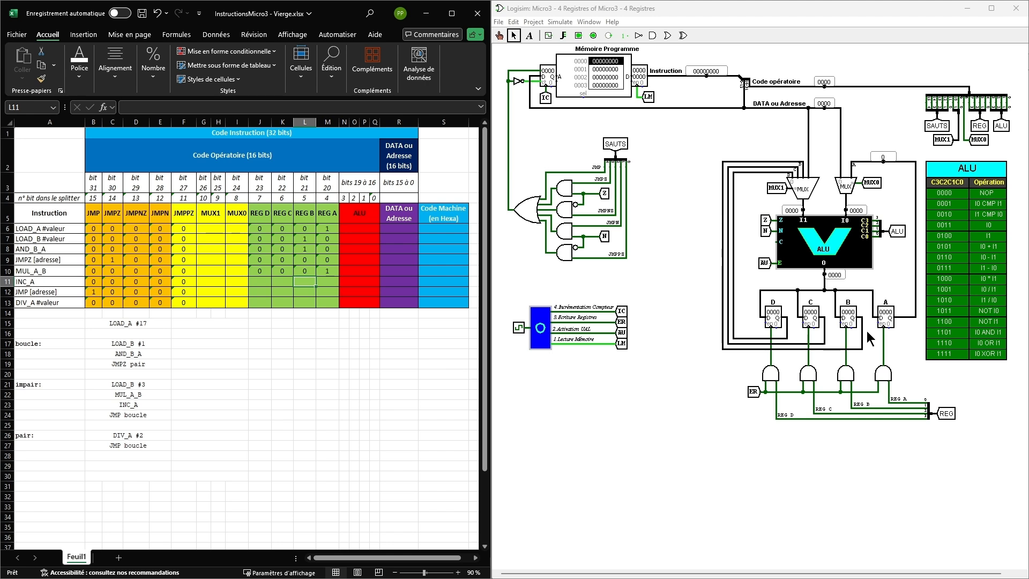
- Set the INC_A register bits in row 11: REG A to 1, and REG D, REG C and REG B to 0
key("Right")
type("1")
key("Left")
key("Left")
key("Left")
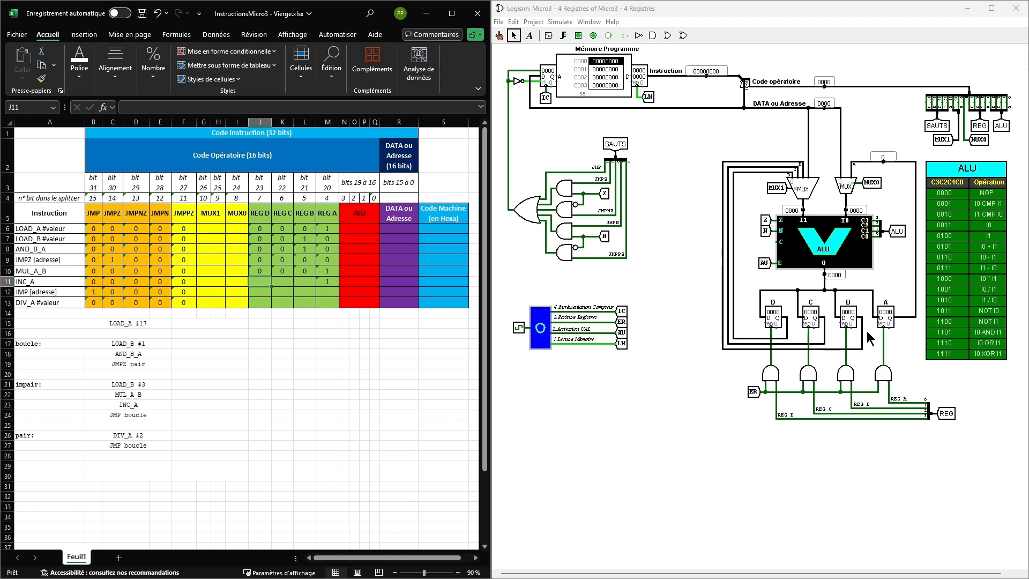
type("0")
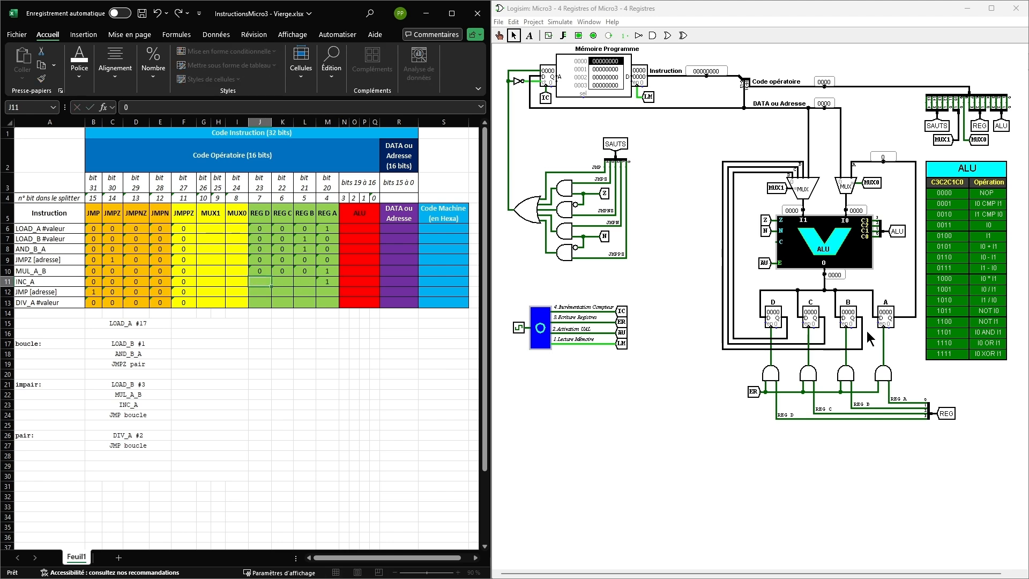
key("Right")
type("0")
key("Right")
type("0")
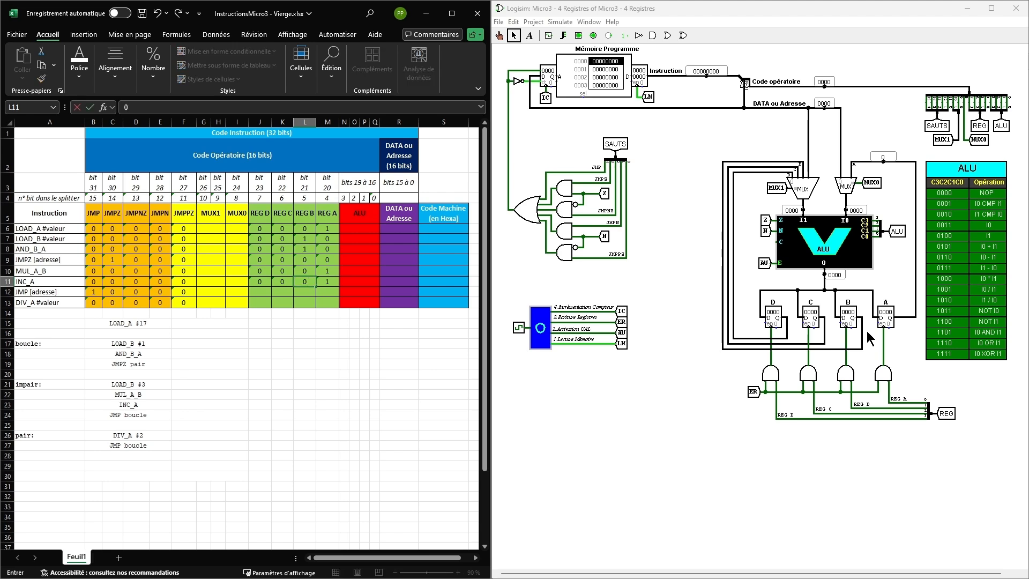
key("Return")
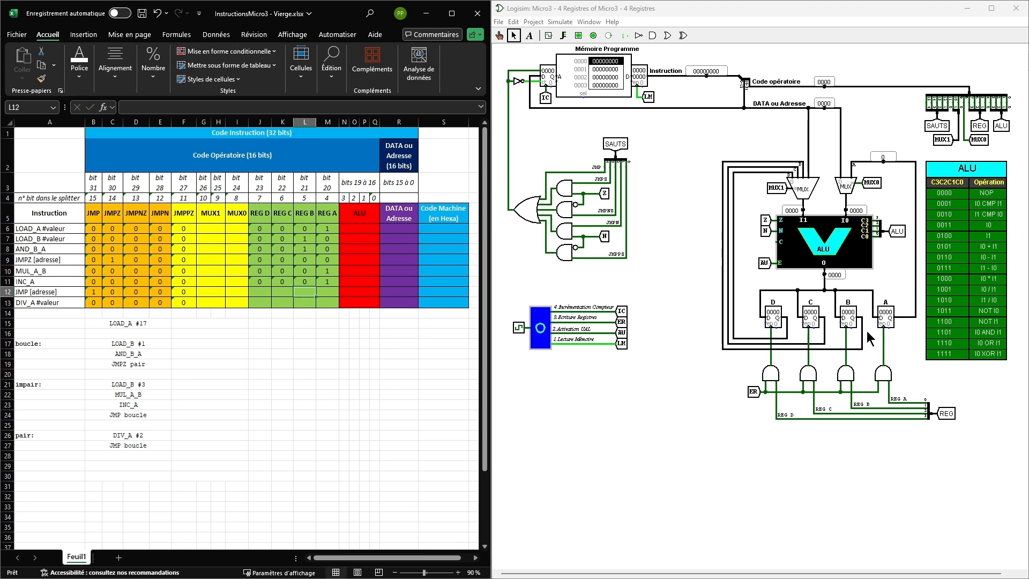
- Set all four register bits, REG D to REG A, to 0 in row 12 for JMP [adresse]
key("Left")
key("Left")
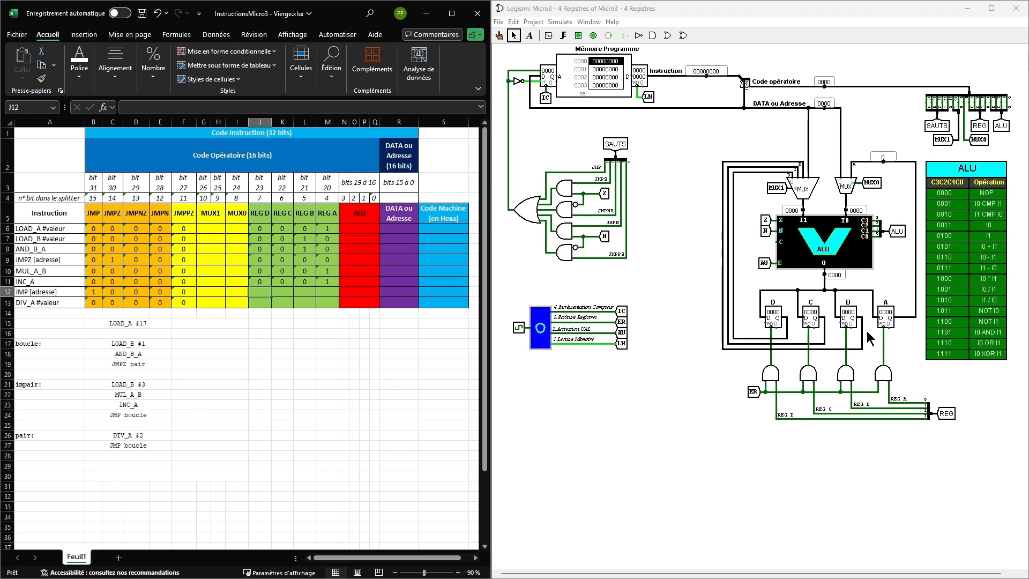
type("0")
key("Right")
type("0")
key("Right")
type("0")
key("Right")
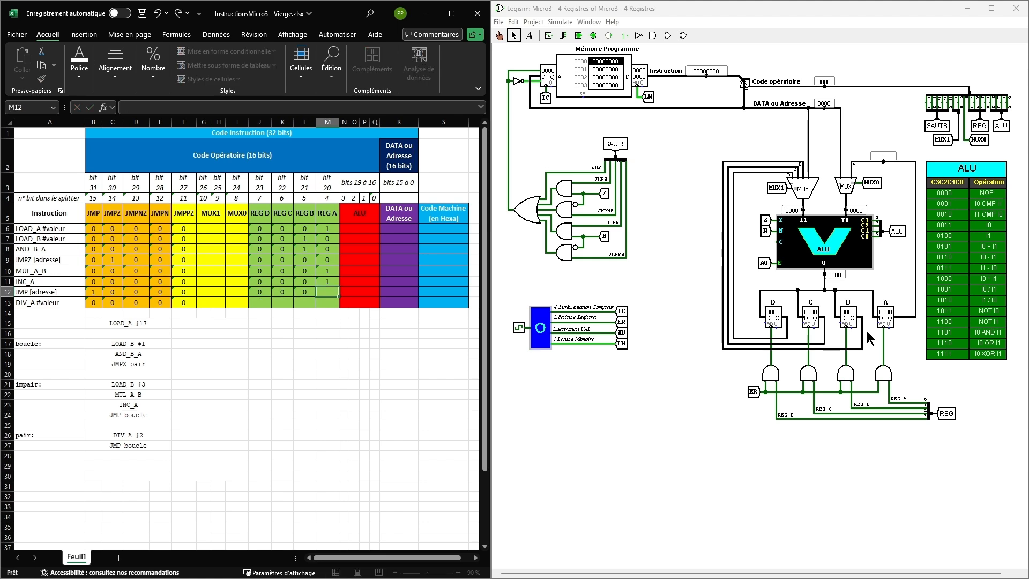
type("0")
key("Return")
- Set the DIV_A #valeur register bits in row 13: REG A to 1, and REG D, REG C and REG B to 0
key("Left")
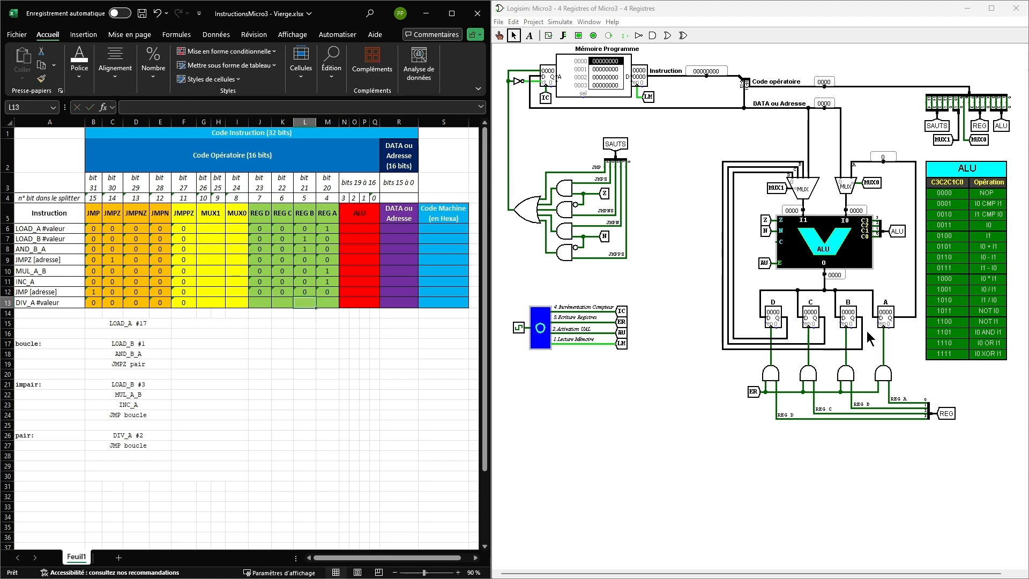
key("Left")
key("Left")
key("Right")
key("Right")
key("Right")
type("1")
key("Left")
key("Left")
key("Left")
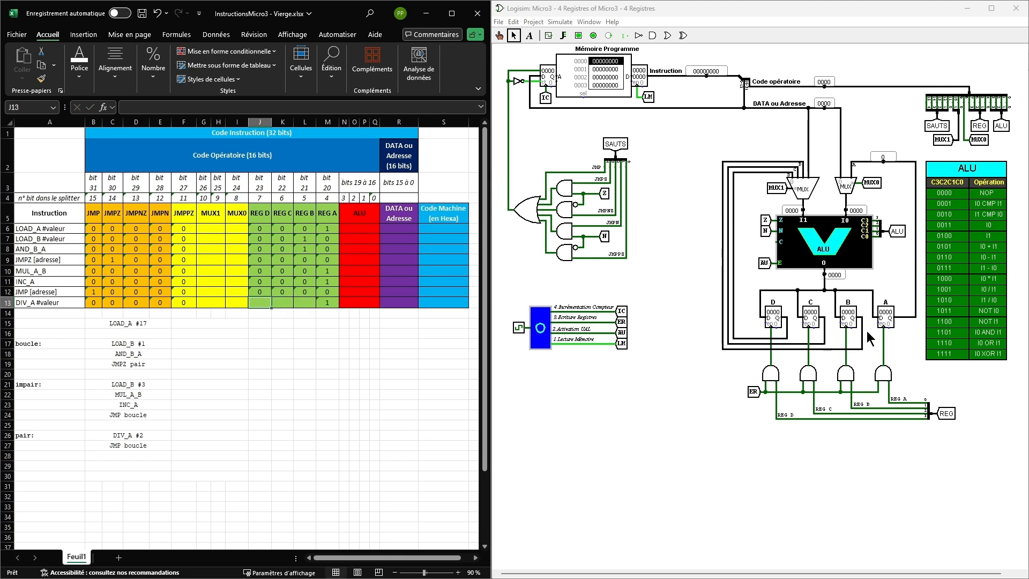
type("0")
key("Right")
type("0")
key("Right")
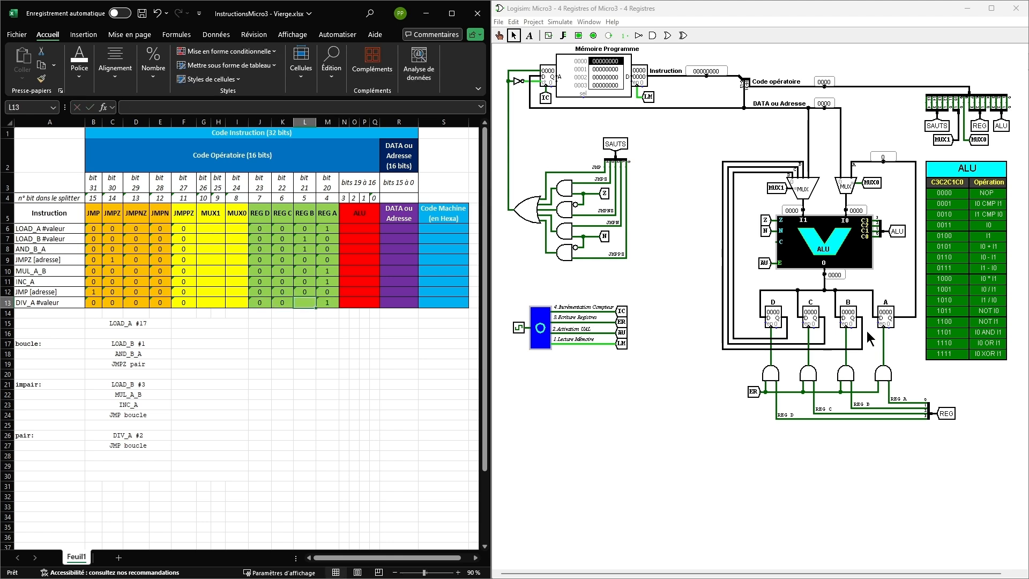
type("0")
key("Right")
- Enter VVVV as the DATA ou Adresse value for LOAD_A #valeur and LOAD_B #valeur in rows 6 and 7
key("Right")
key("Up")
key("Up")
key("Up")
key("Up")
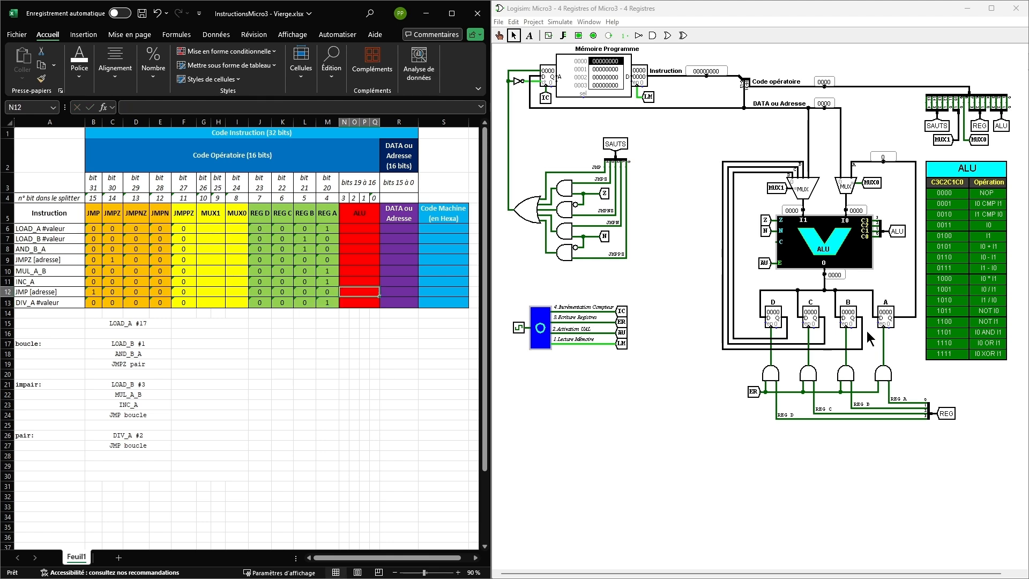
key("Up")
key("Up")
key("Up")
key("Right")
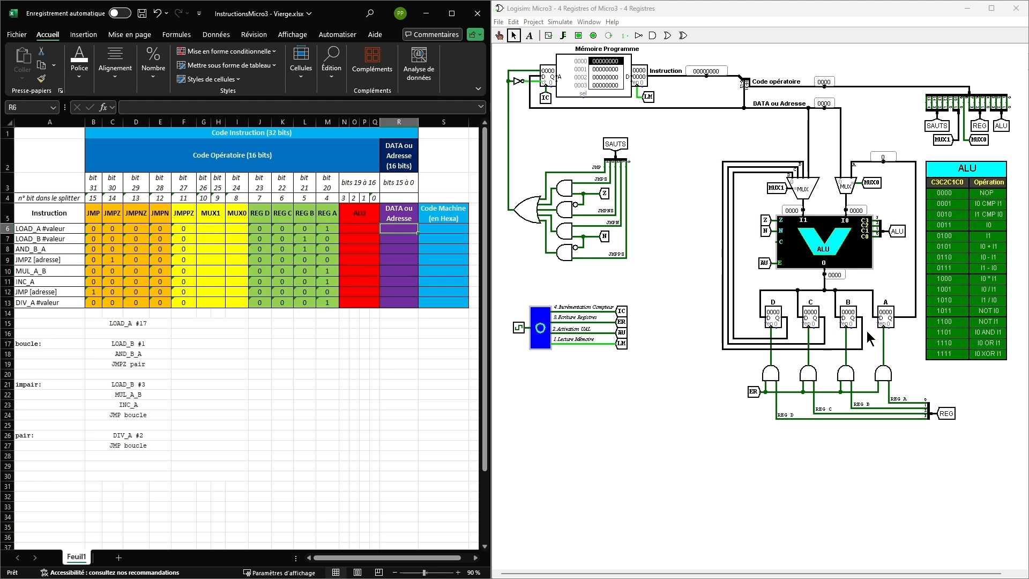
type("VVVV")
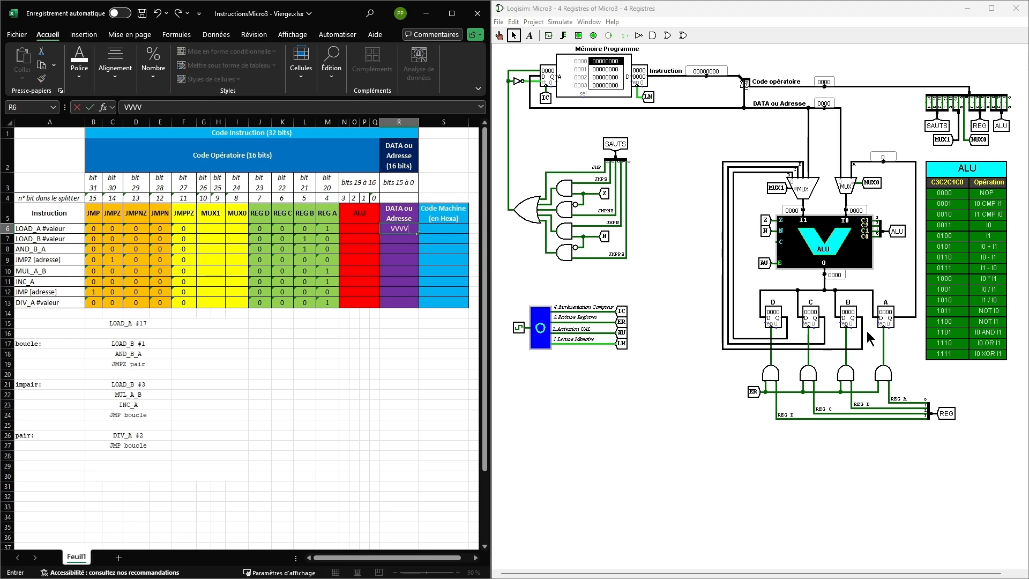
key("Return")
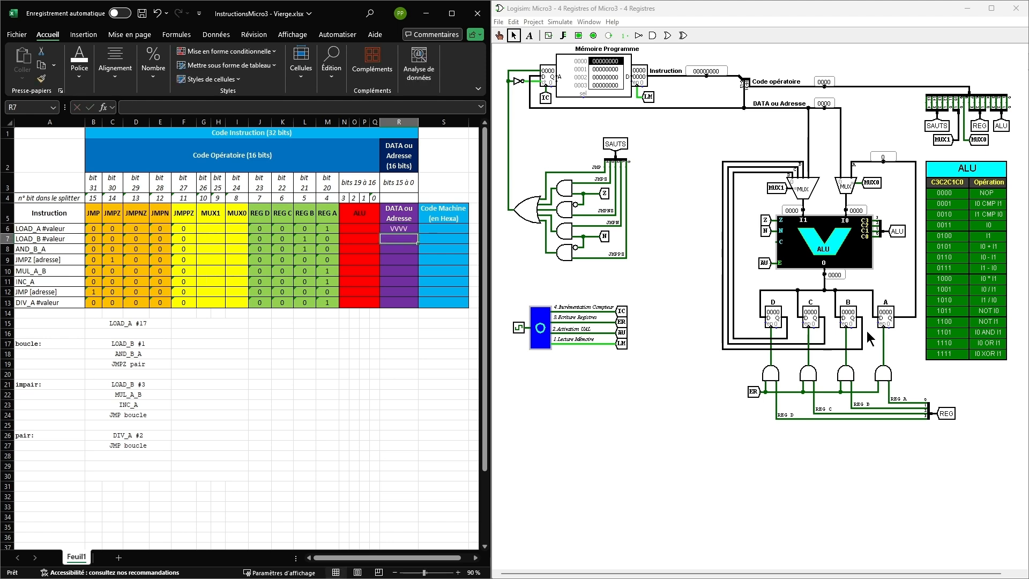
type("VVVV")
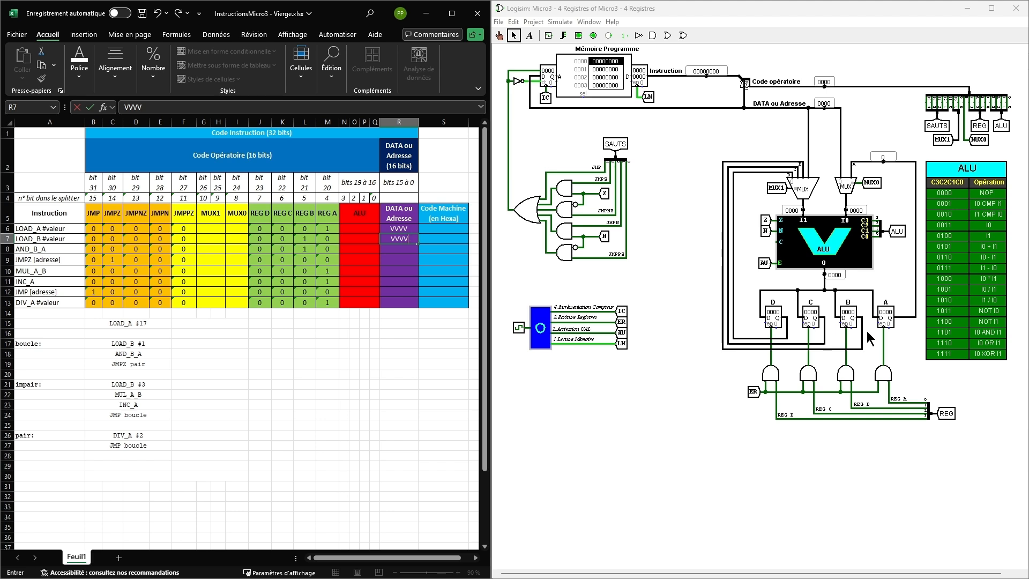
key("Return")
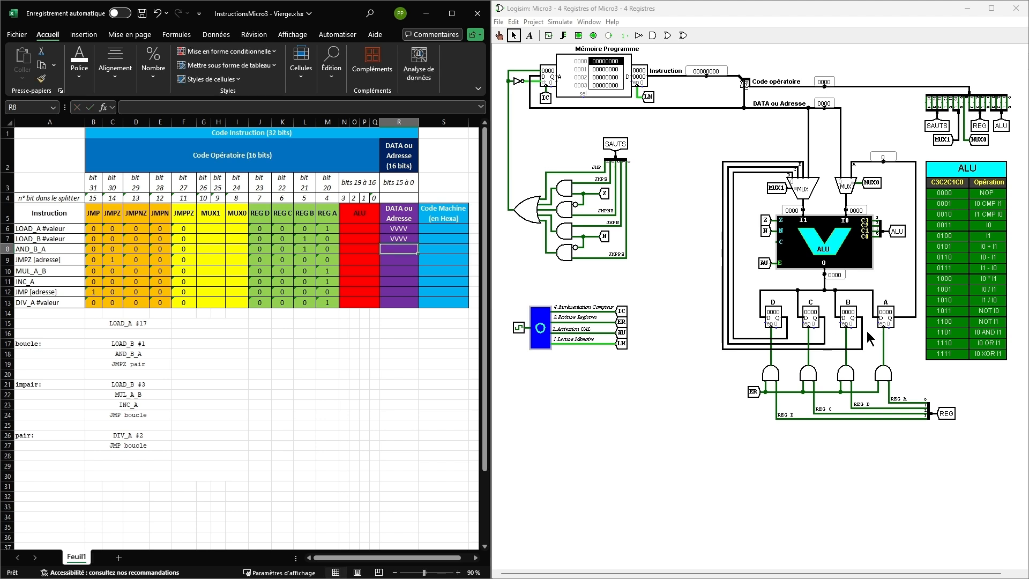
- Enter the DATA ou Adresse values XXXX for AND_B_A and AAAA for JMPZ [adresse] in rows 8 and 9
type("XXXX")
key("Return")
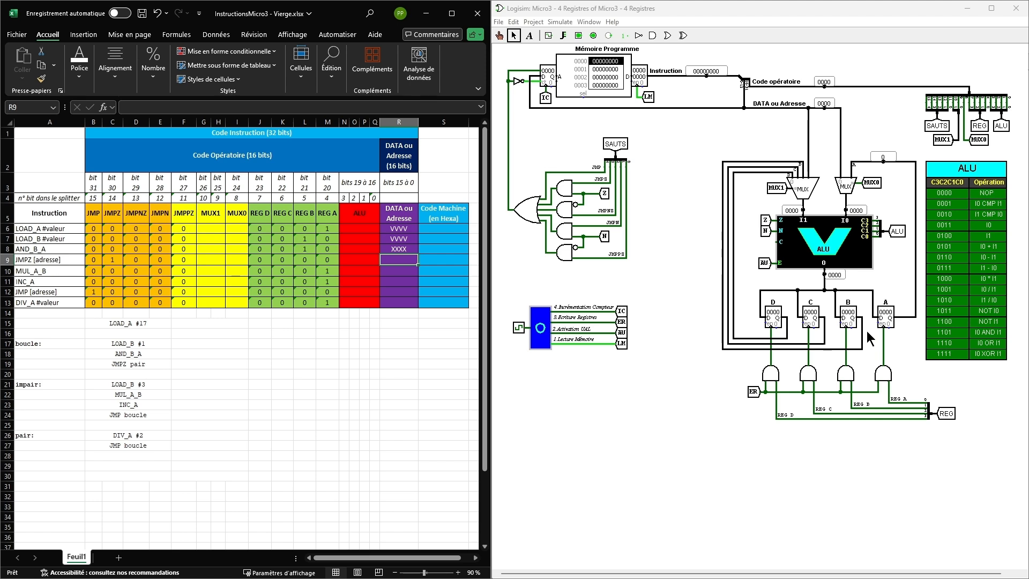
type("ADD")
key("BackSpace")
key("BackSpace")
key("BackSpace")
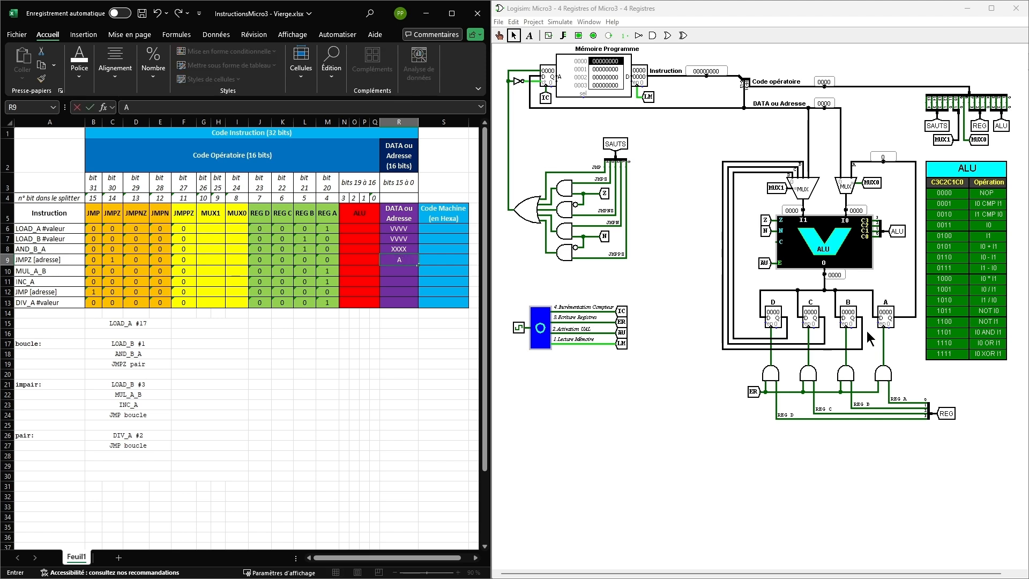
type("AAAA")
key("Return")
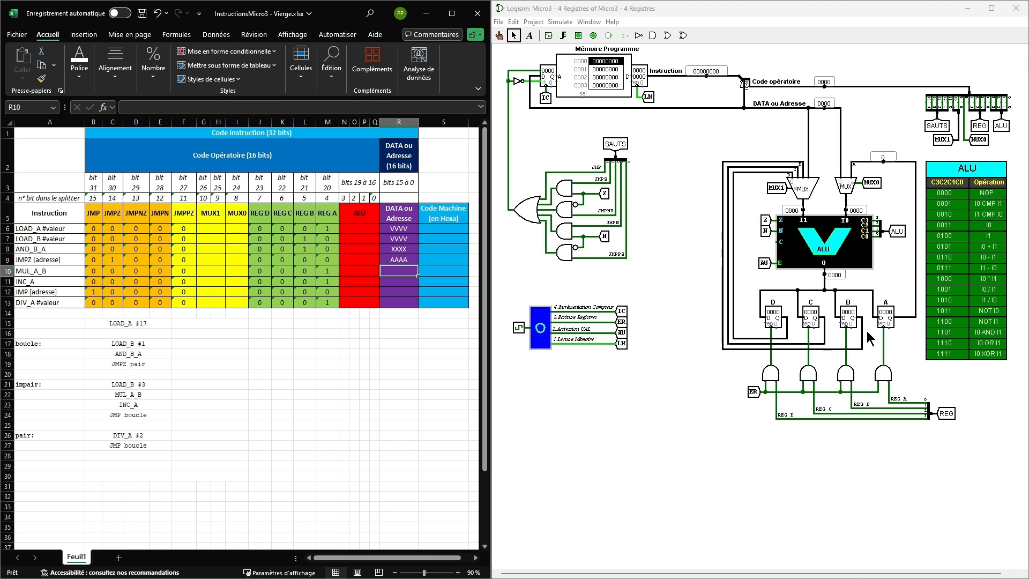
- Enter the DATA ou Adresse values XXXX for MUL_A_B and 0001 for INC_A in rows 10 and 11
type("XXXX")
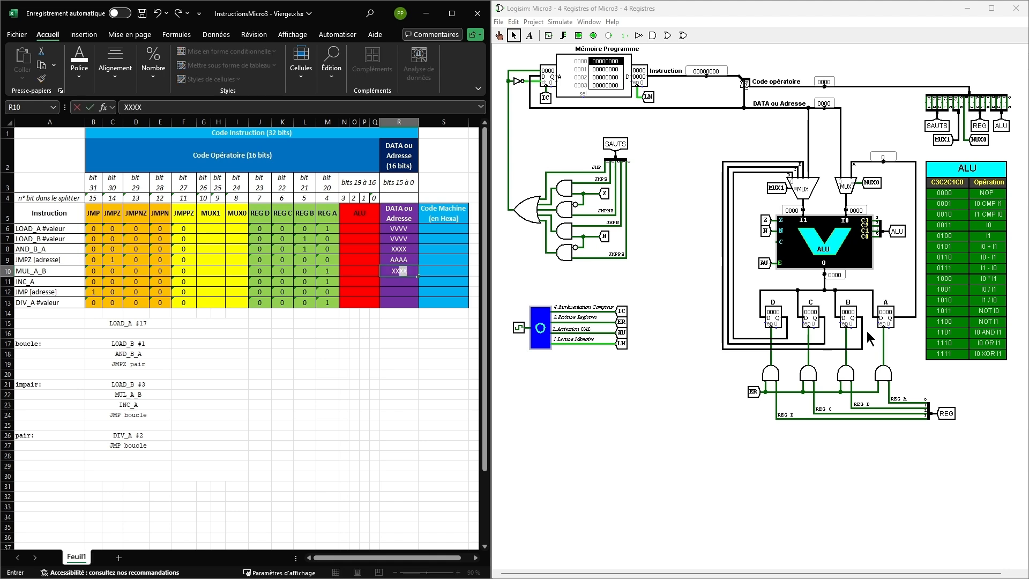
key("Return")
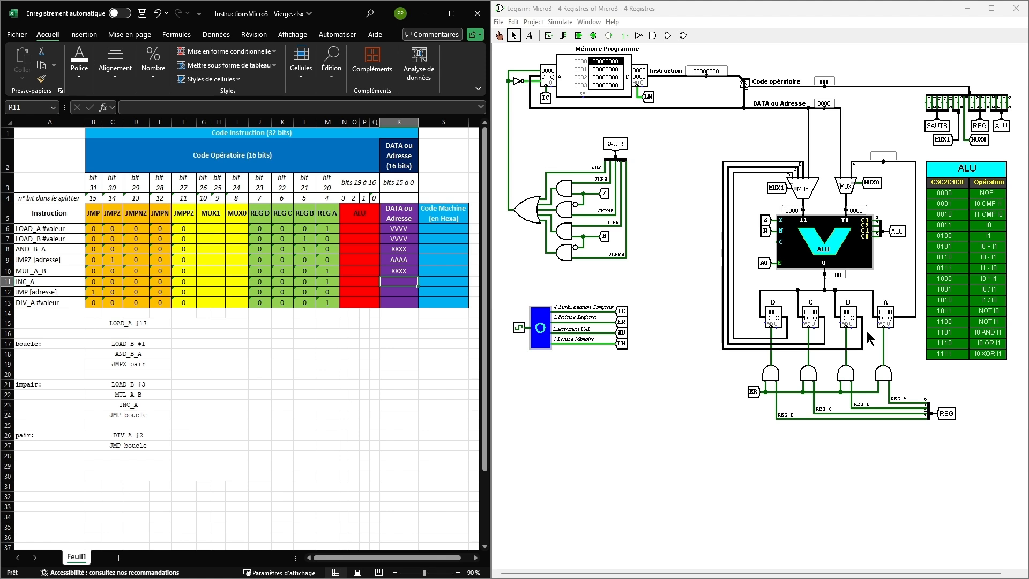
type("000")
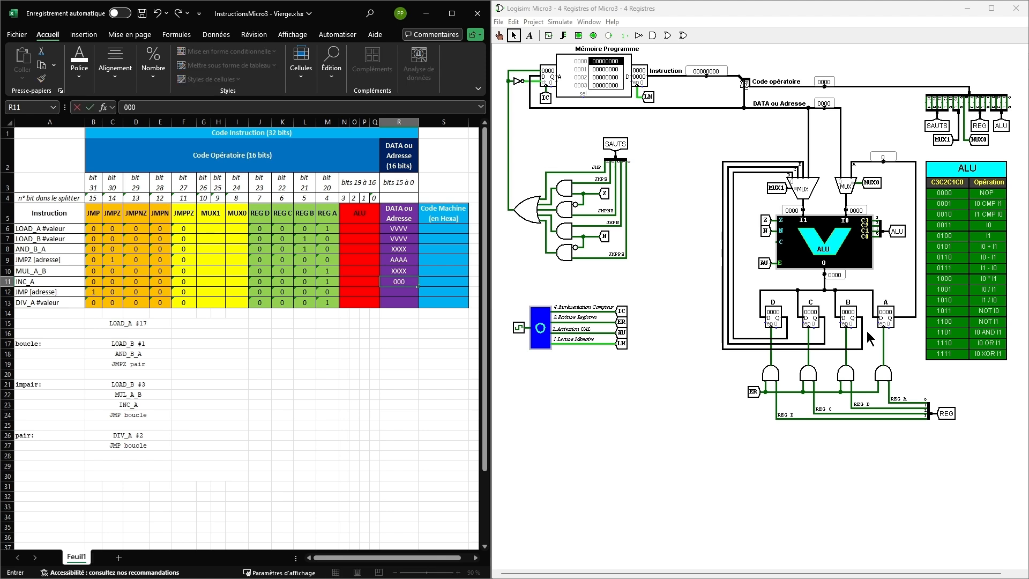
type("1")
key("ctrl+Return")
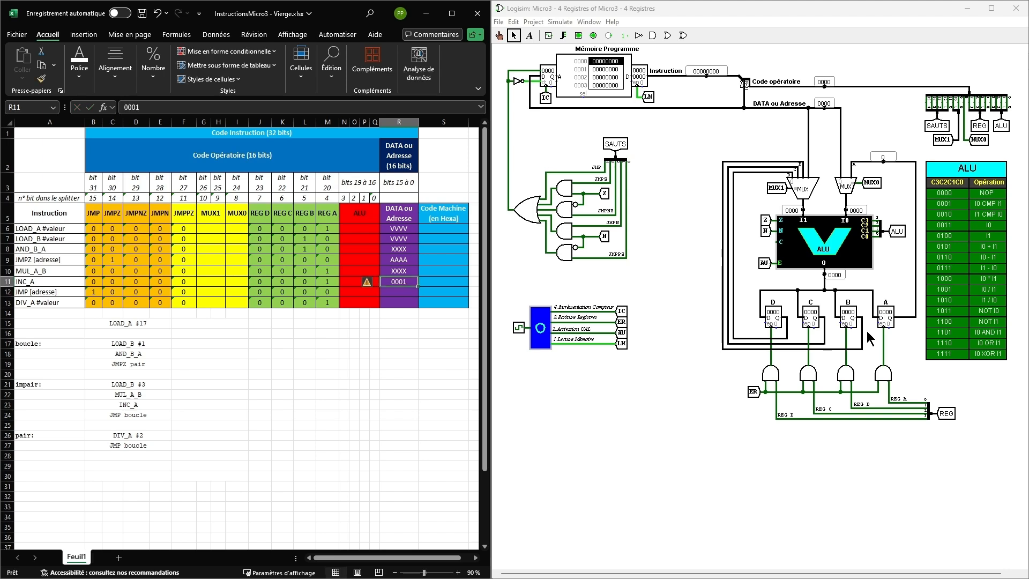
- Enter the DATA ou Adresse values AAAA for JMP [adresse] and VVVV for DIV_A #valeur in rows 12 and 13
key("Down")
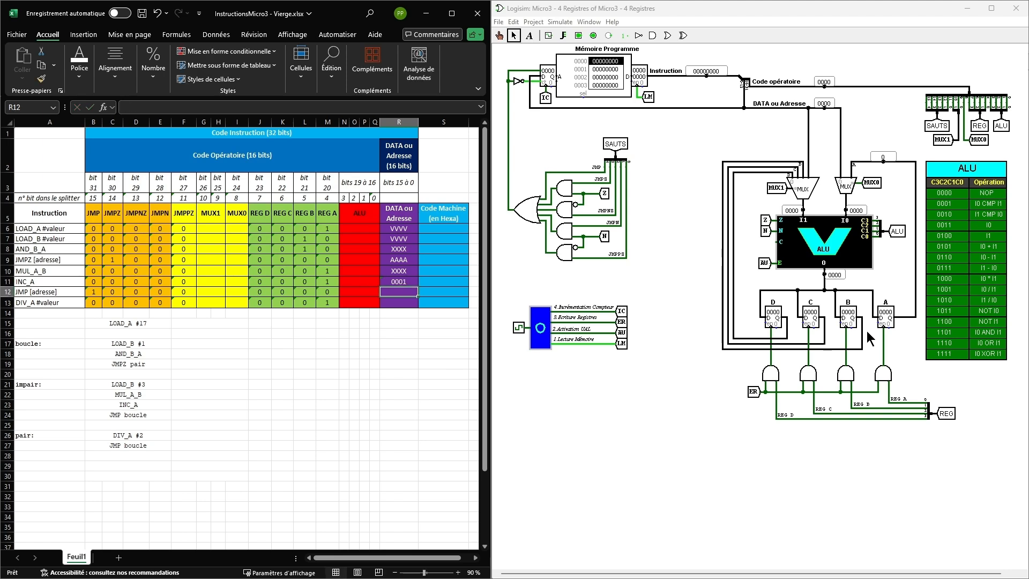
type("AAAA")
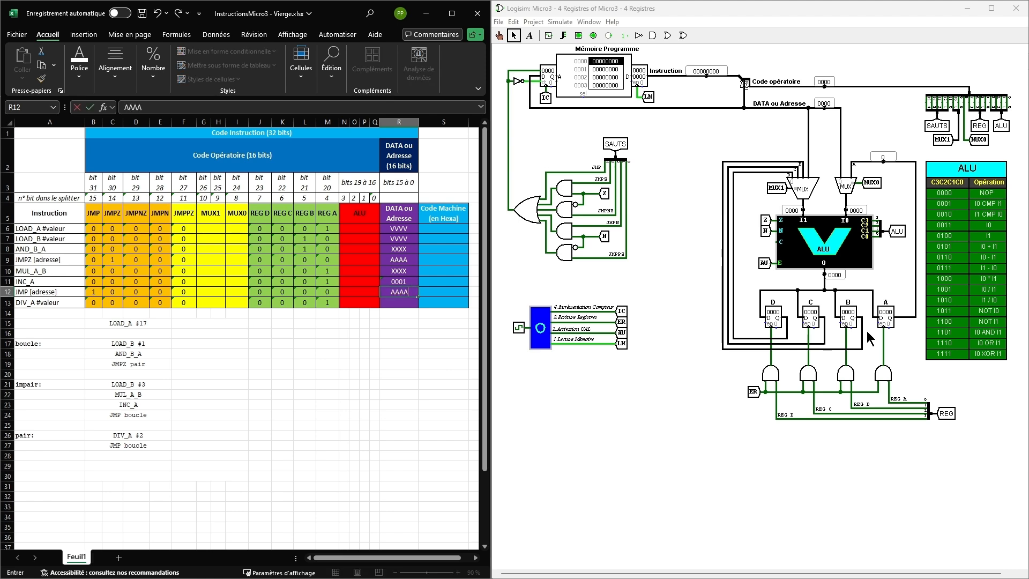
key("Return")
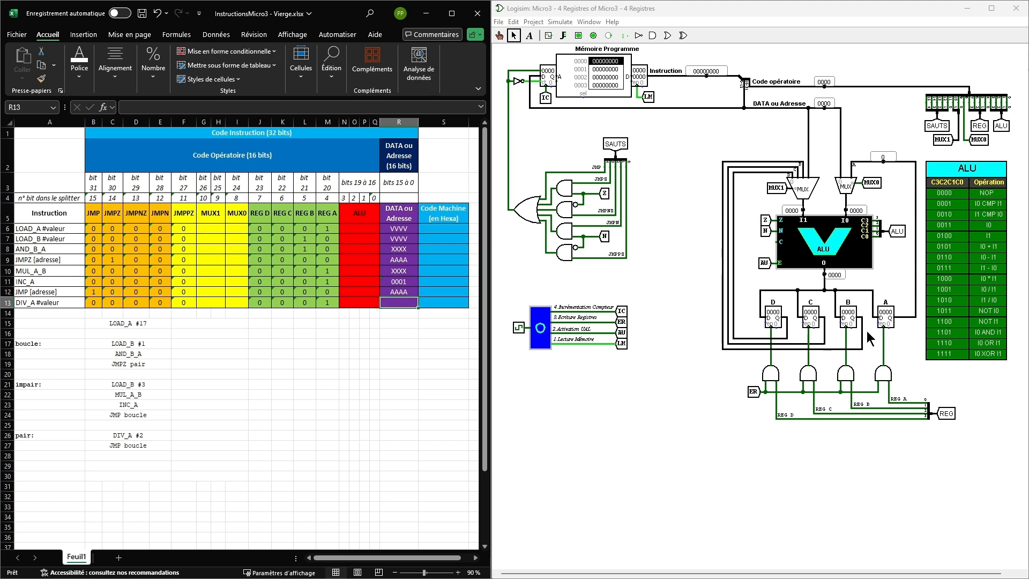
type("VVVV")
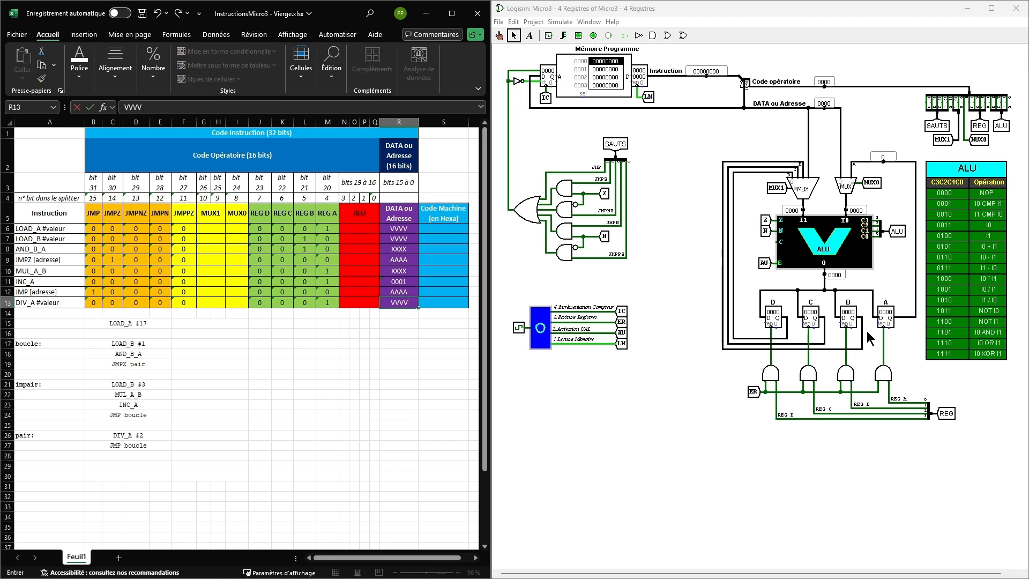
key("Return")
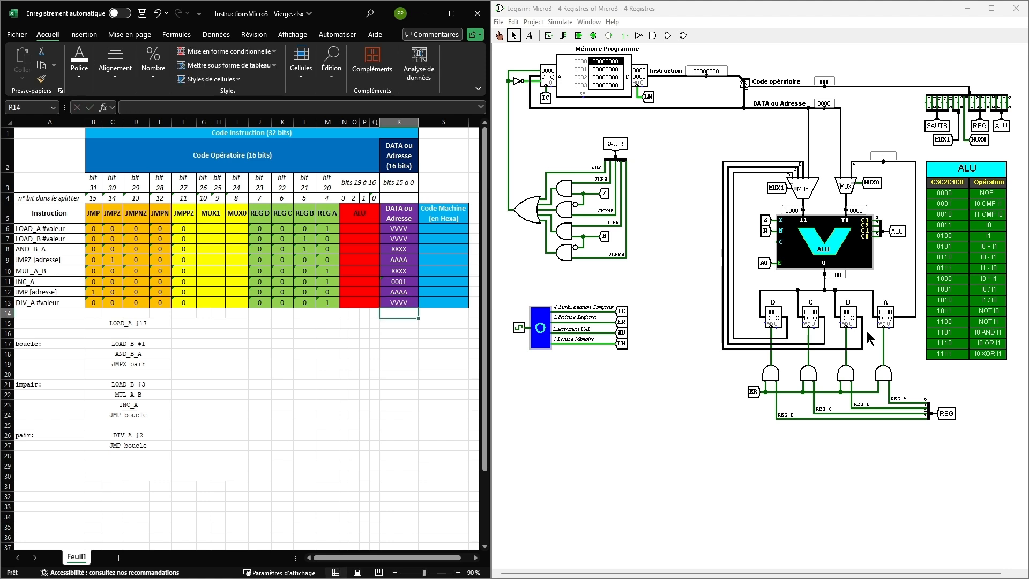
- Set the MUX0 bit to 0 for LOAD_A #valeur in row 6
key("Up")
key("Up")
key("Up")
key("Up")
key("Up")
key("Up")
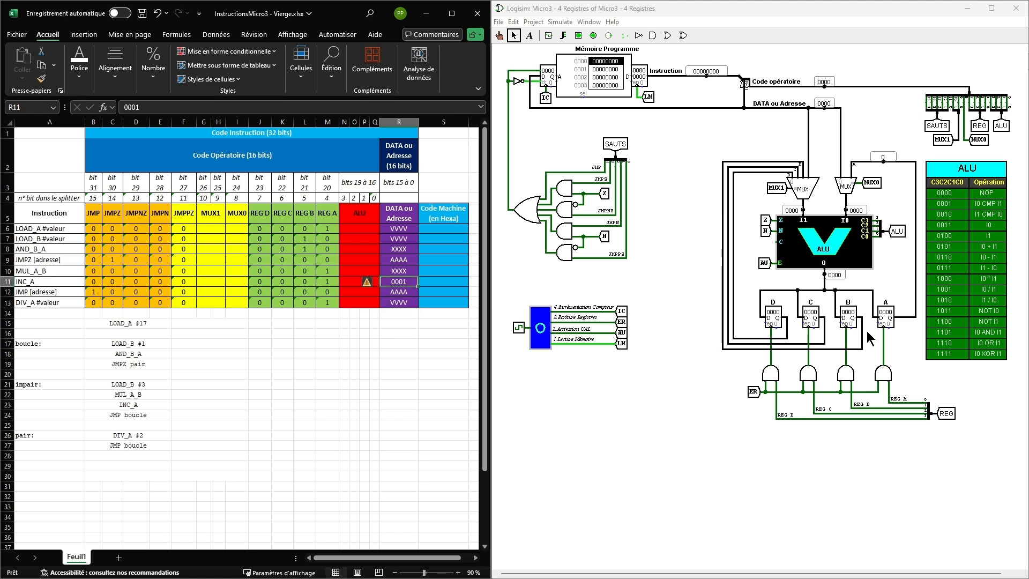
key("Left")
key("Left")
key("Left")
key("Left")
key("Left")
key("Left")
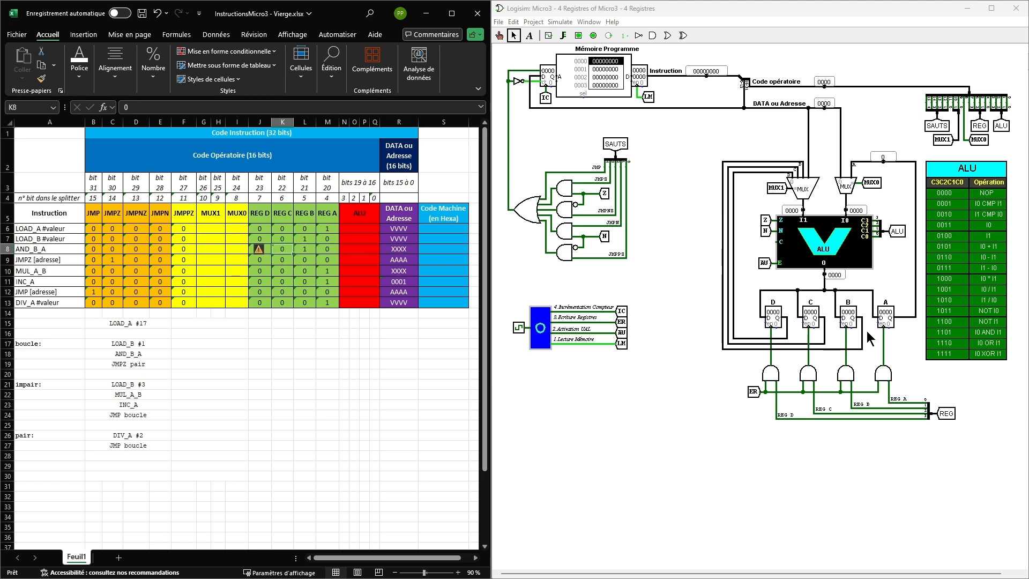
key("Up")
key("Up")
key("Left")
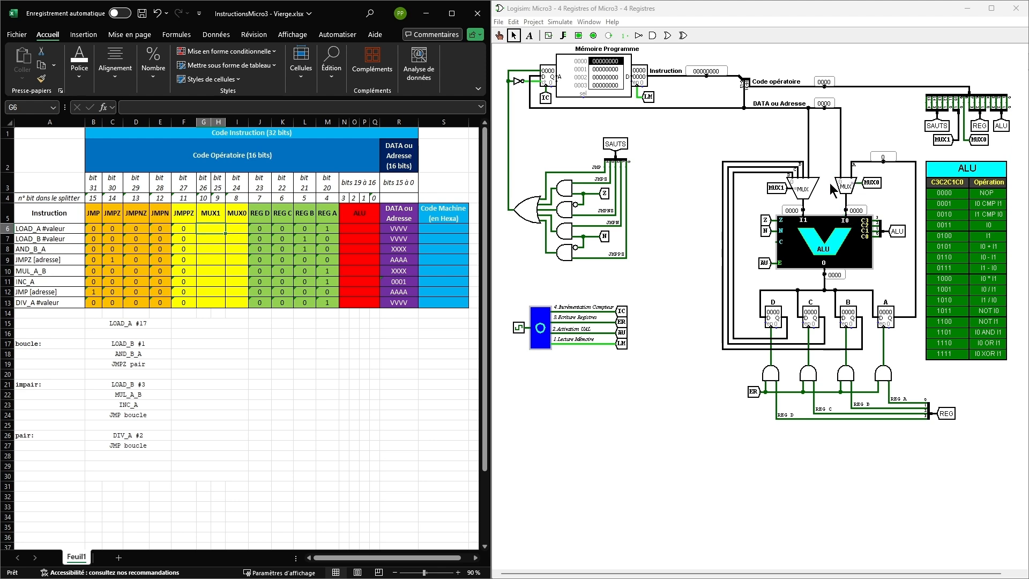
key("Right")
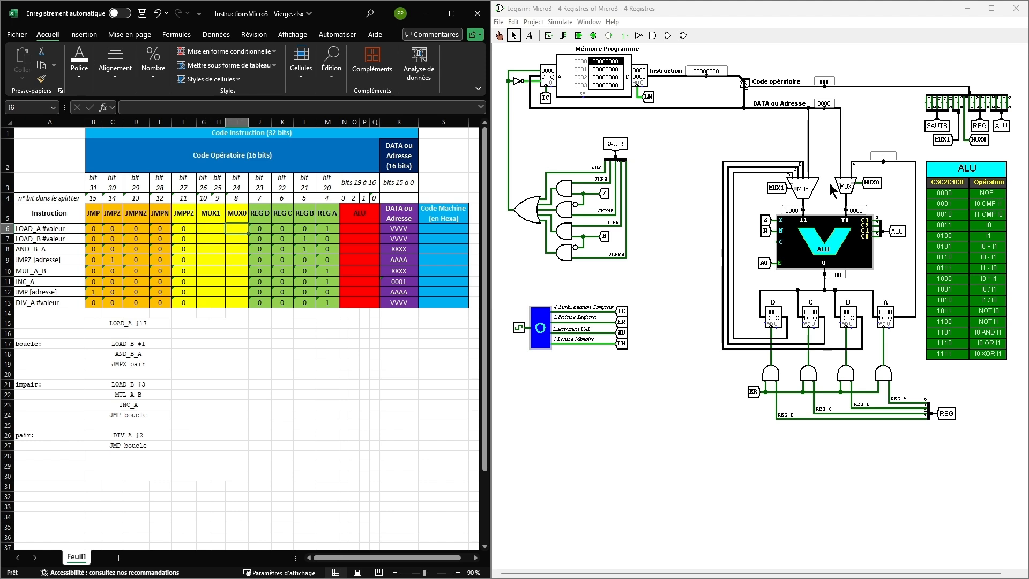
type("0")
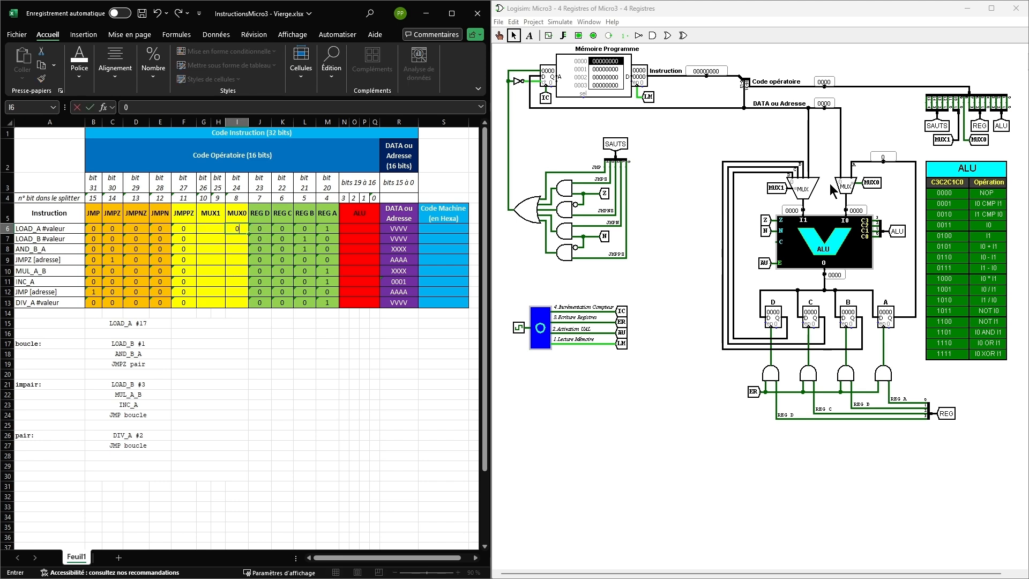
key("Left")
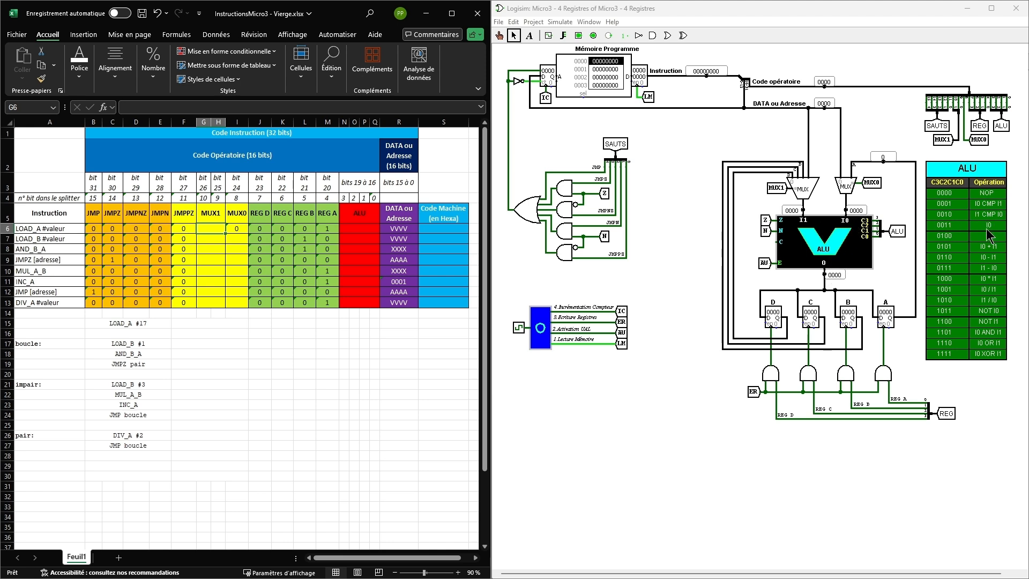
- Set the ALU code to 0011 (operation I0) for LOAD_A #valeur in row 6
left_click(359, 228)
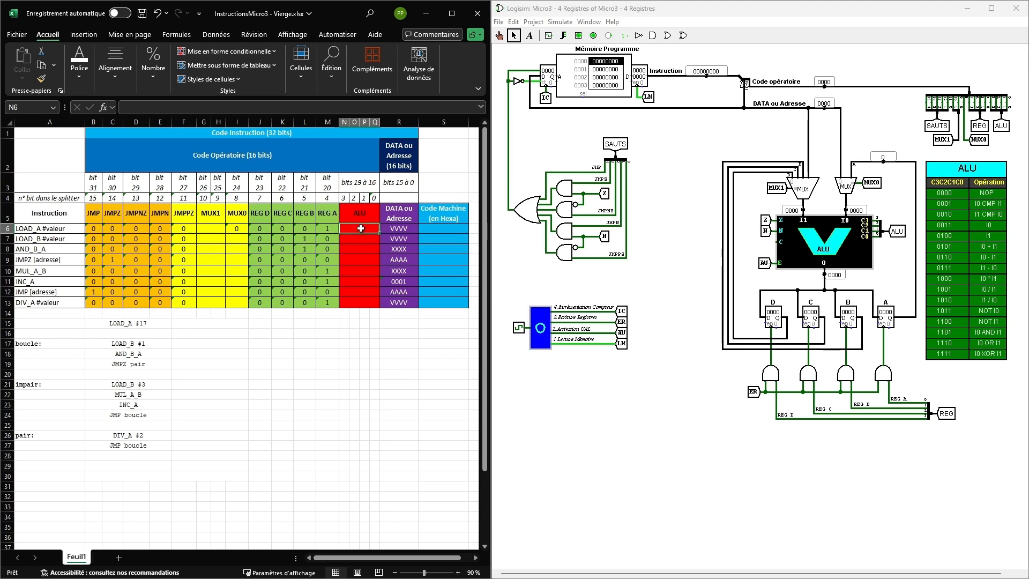
type("001")
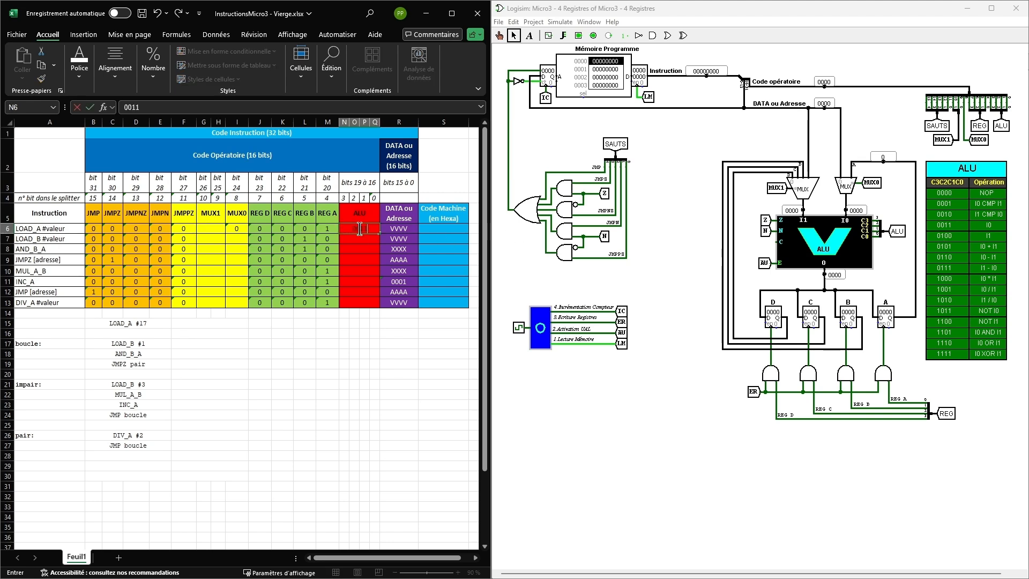
type("1")
key("Left")
key("Left")
key("Left")
key("Left")
key("Left")
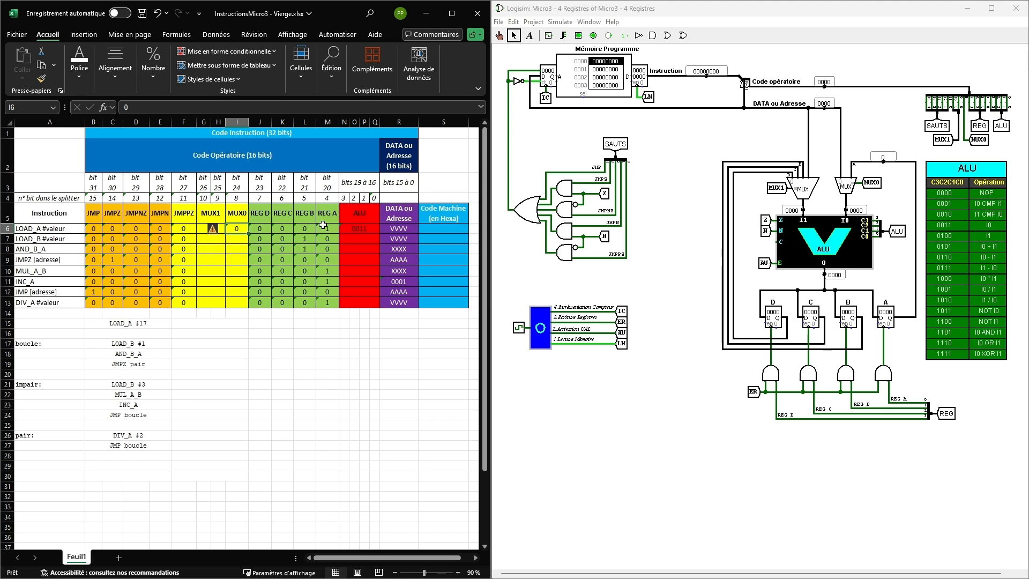
type("x")
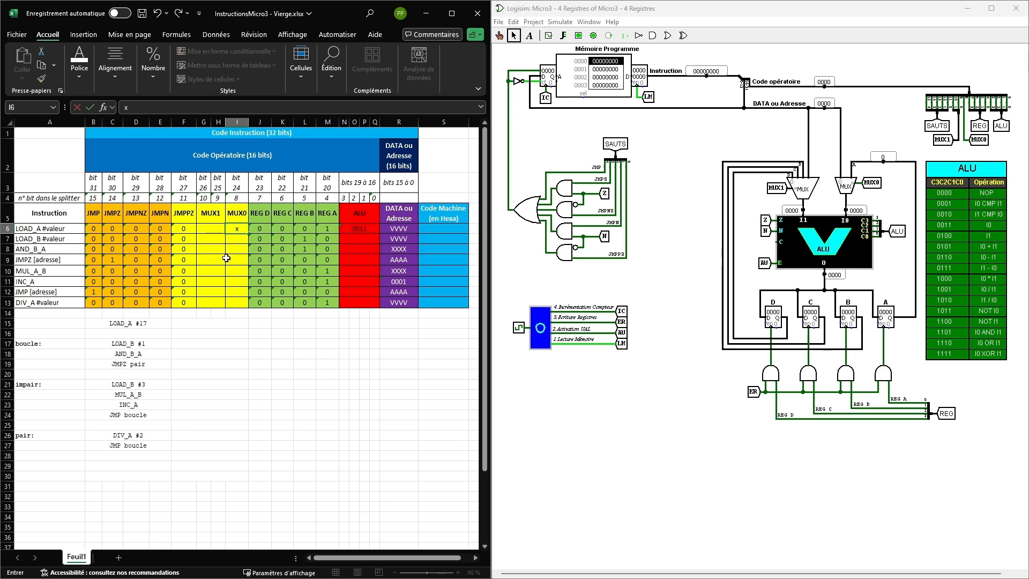
key("Escape")
- Set the MUX1 bits to xx for LOAD_A #valeur in row 6
left_click(208, 228)
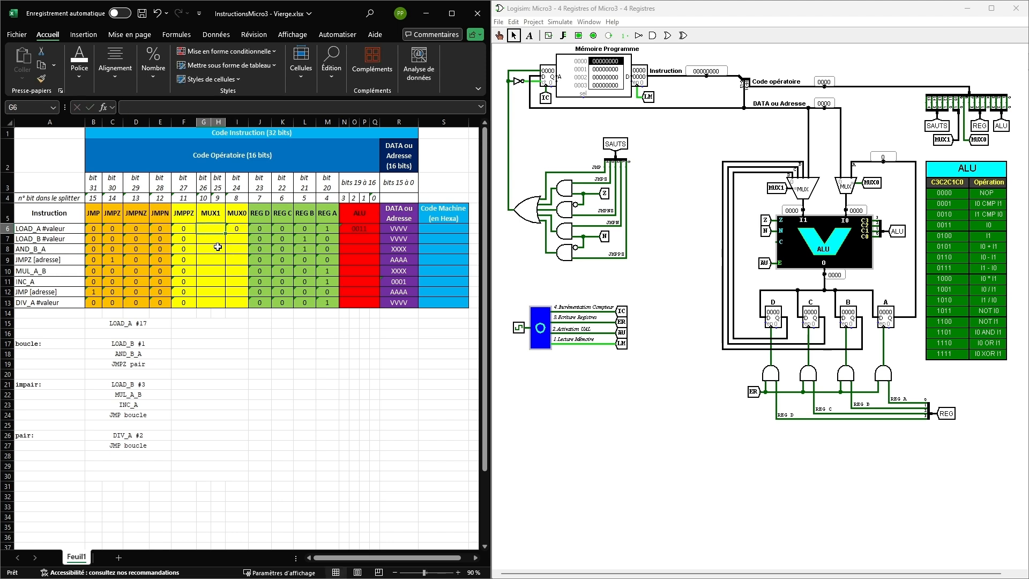
type("xx")
key("Return")
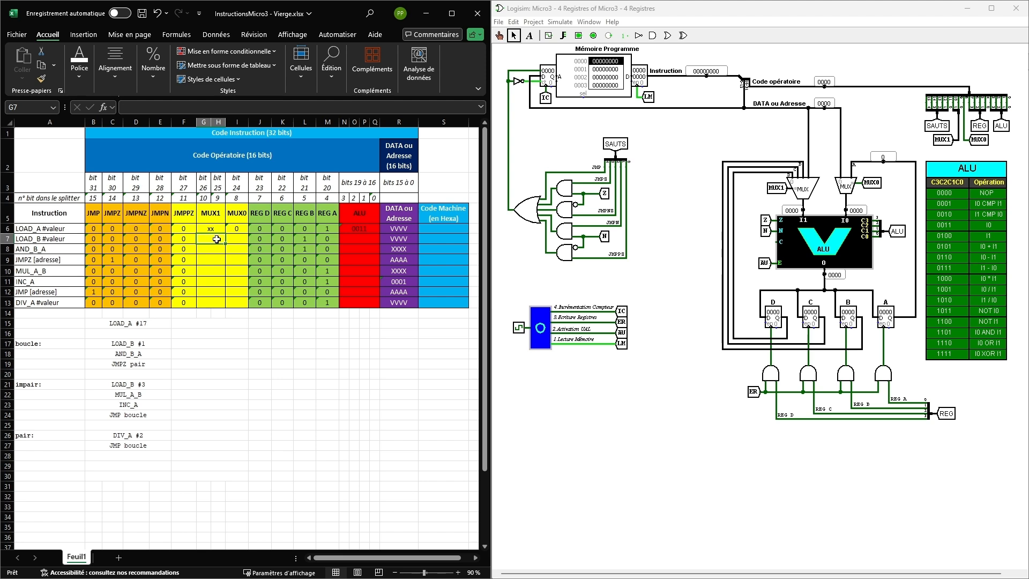
- Enter MUX1 bits xx and MUX0 bit 0 for LOAD_B #valeur in row 7
type("xx")
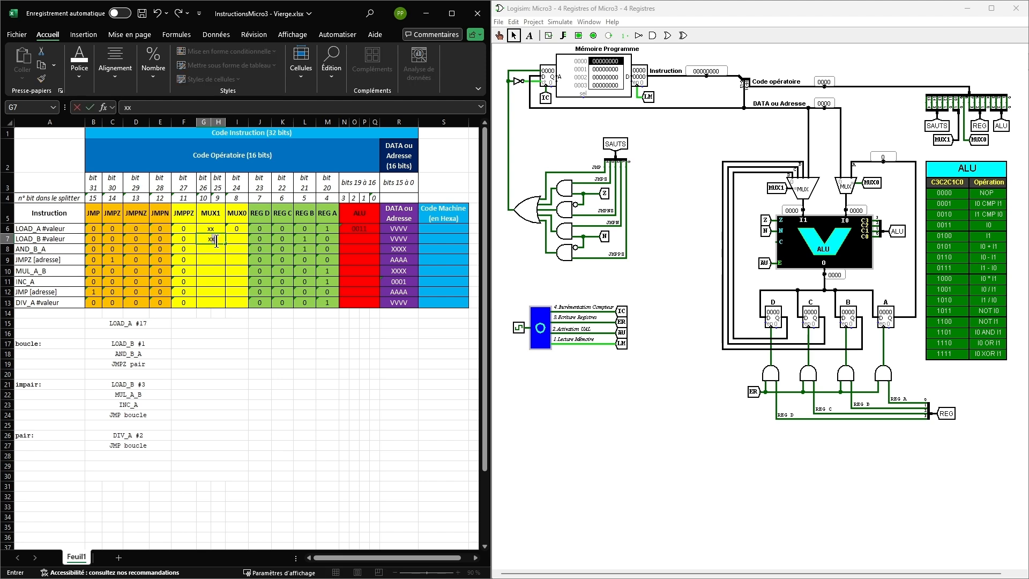
key("Tab")
type("0")
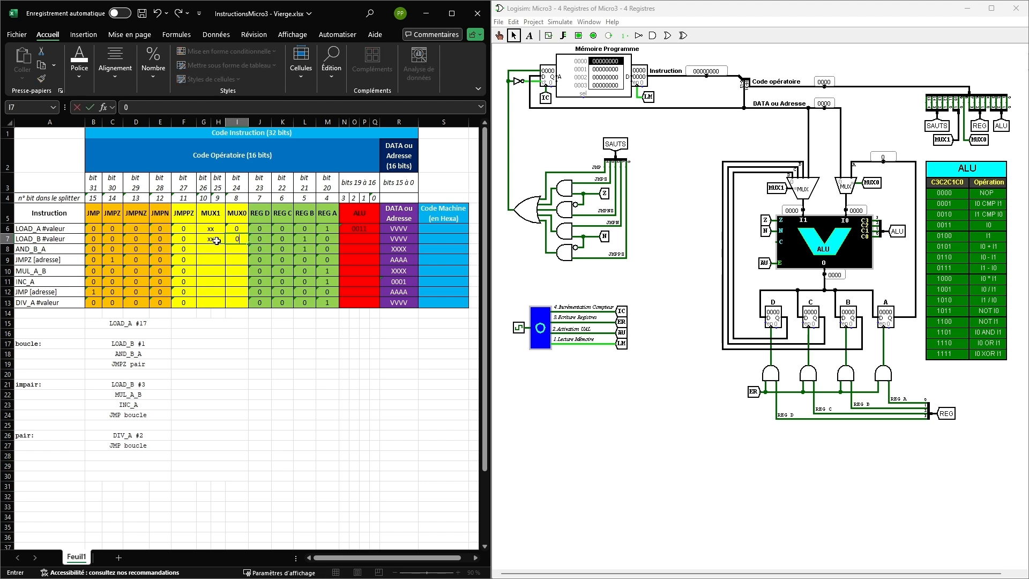
- Set the ALU code to 0011 (operation I0) for LOAD_B #valeur in row 7
key("Tab")
key("Tab")
key("Tab")
key("Tab")
key("Left")
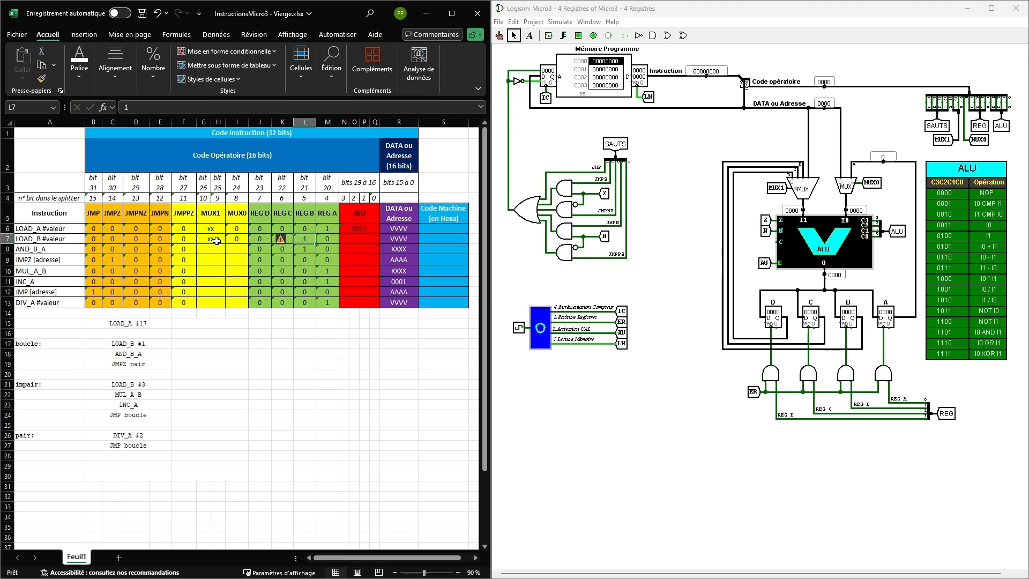
key("Right")
key("Right")
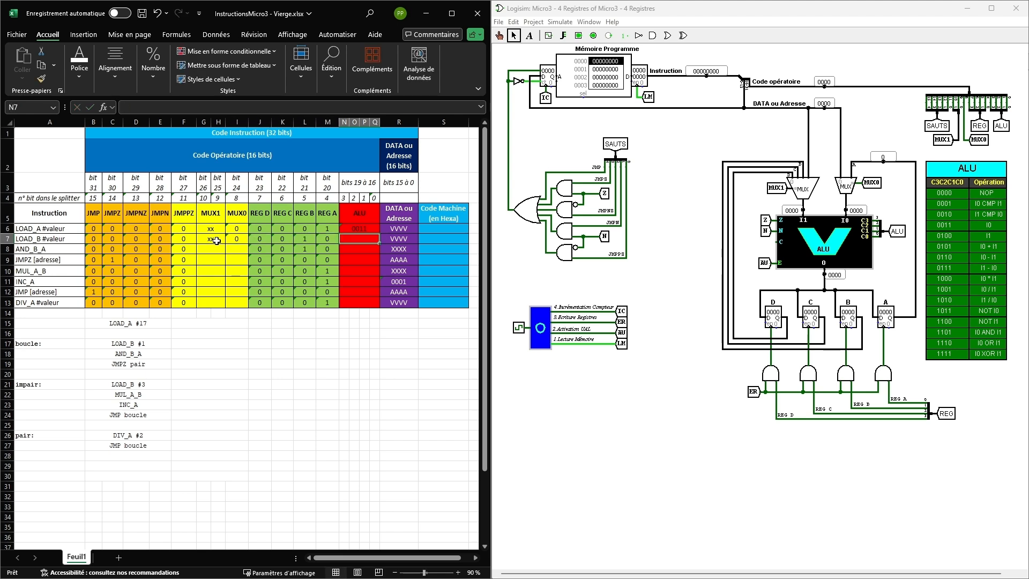
type("0011")
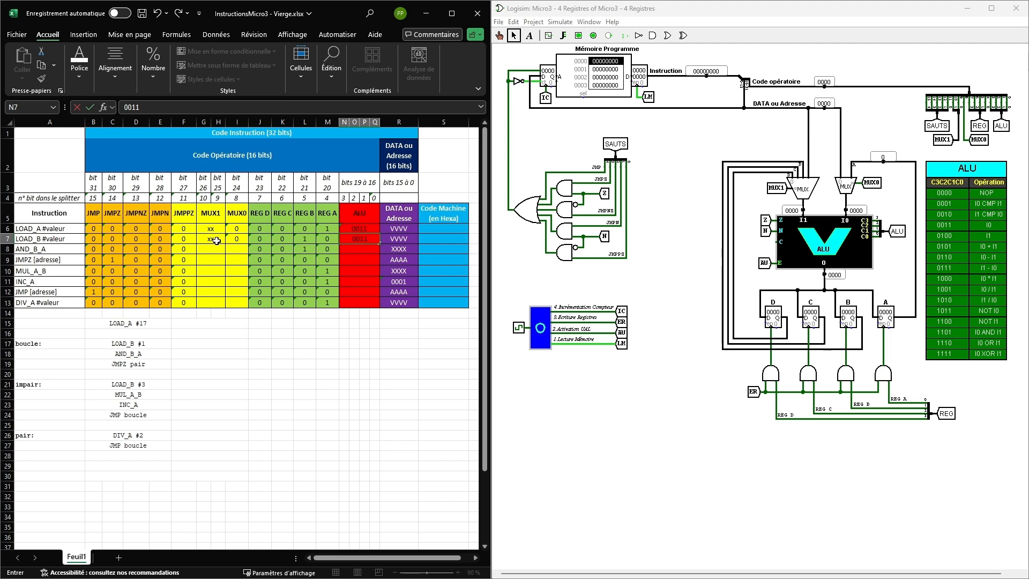
key("Return")
- Enter MUX0 bit 1 and MUX1 bits 10 for AND_B_A in row 8
key("Left")
key("Left")
key("Left")
key("Left")
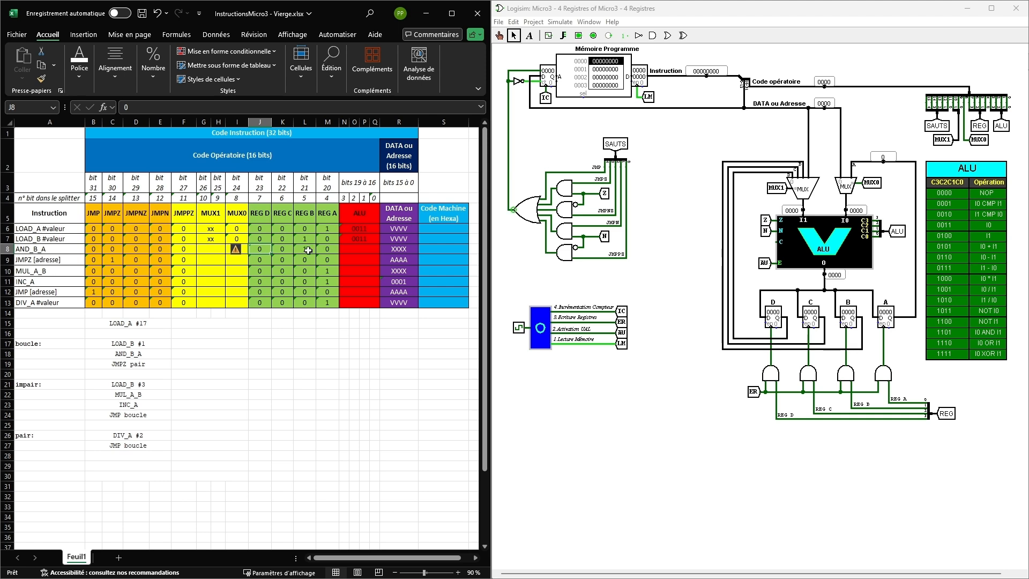
left_click(210, 252)
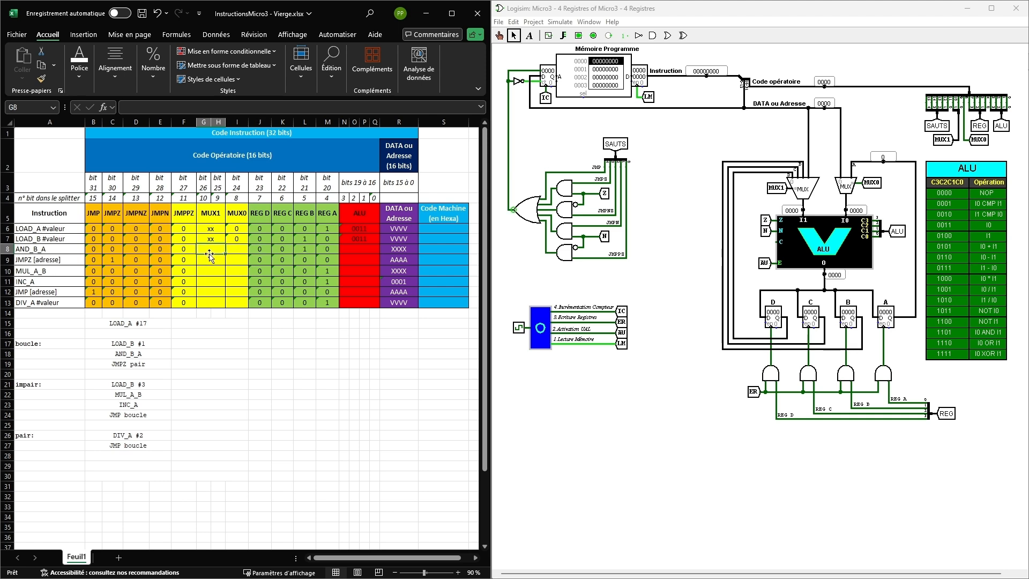
key("Tab")
type("1")
left_click(209, 254)
type("1")
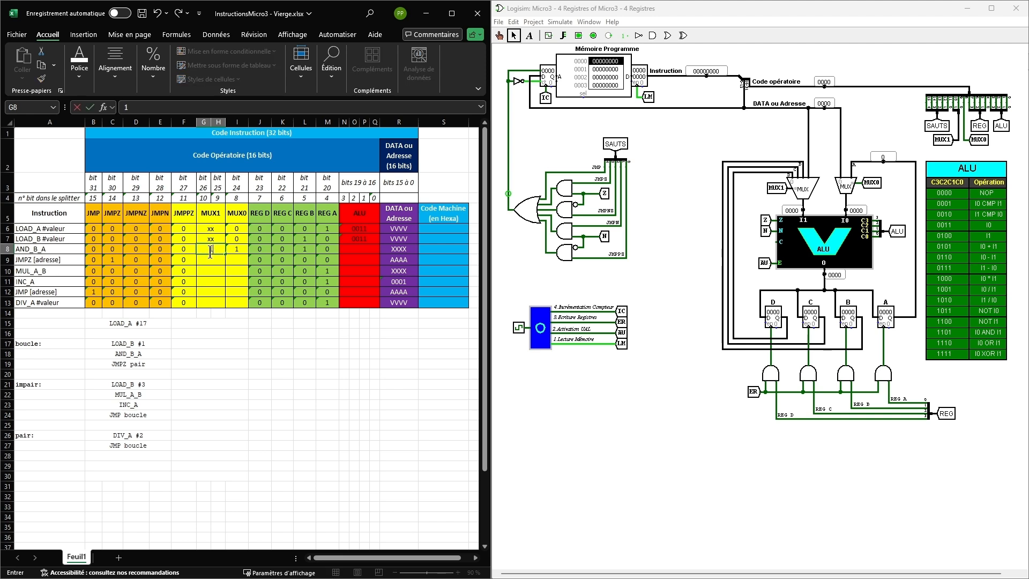
key("Return")
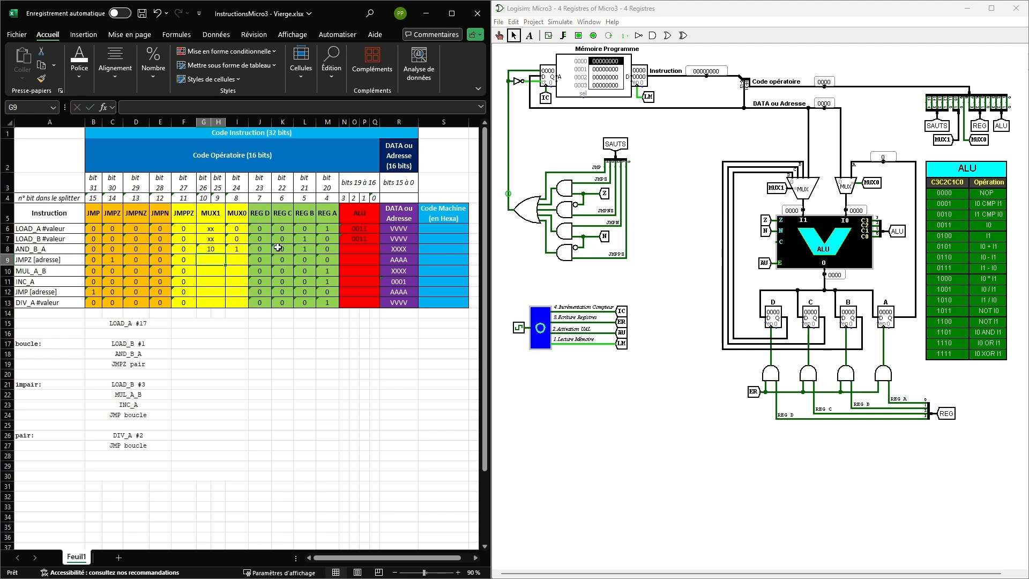
- Set the ALU code to 1101 (I0 AND I1) for AND_B_A in row 8
left_click(360, 250)
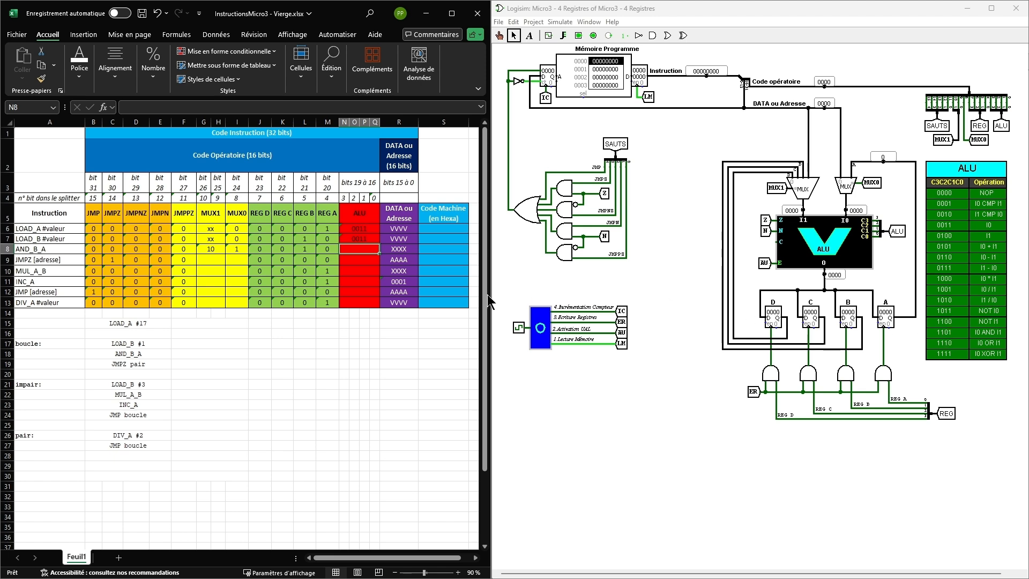
type("1101")
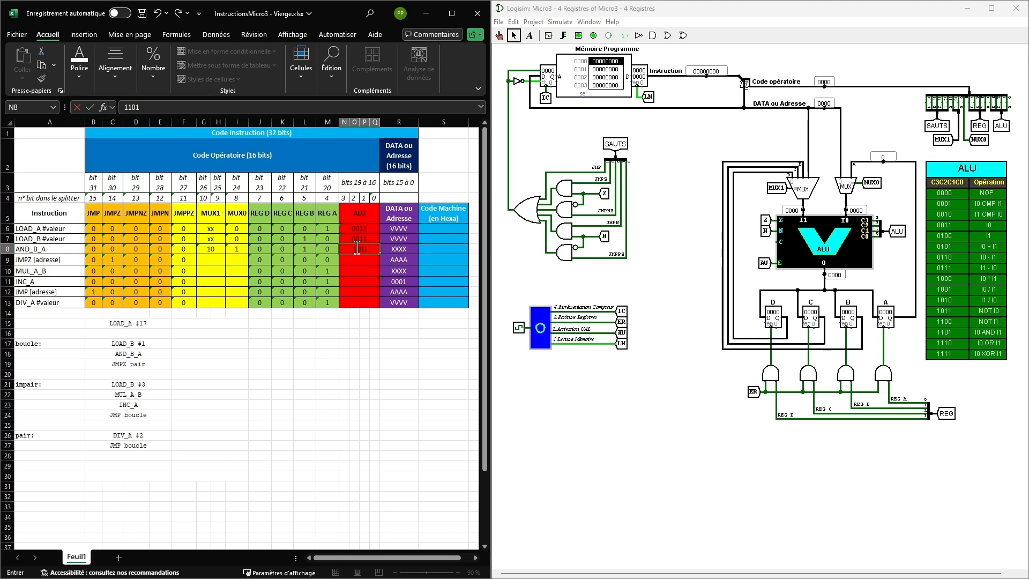
key("Return")
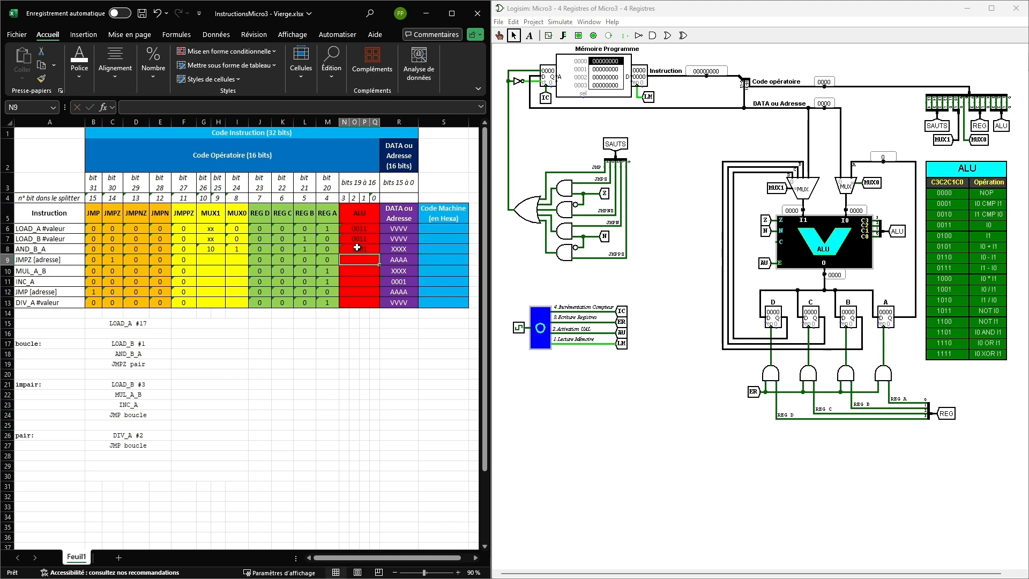
- Enter MUX1 bits xx and MUX0 bit x for JMPZ [adresse] in row 9
left_click(209, 260)
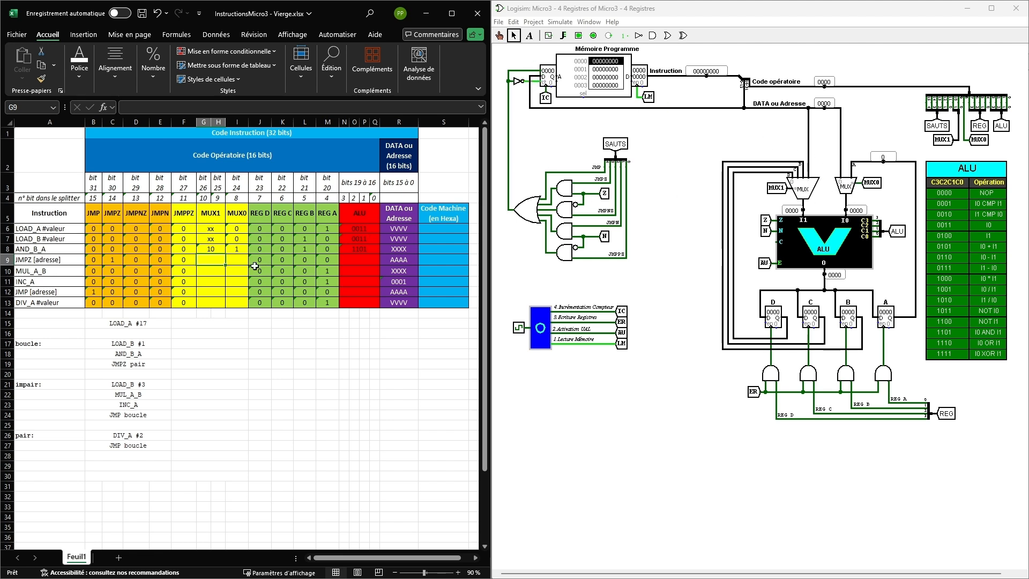
type("xx")
key("Tab")
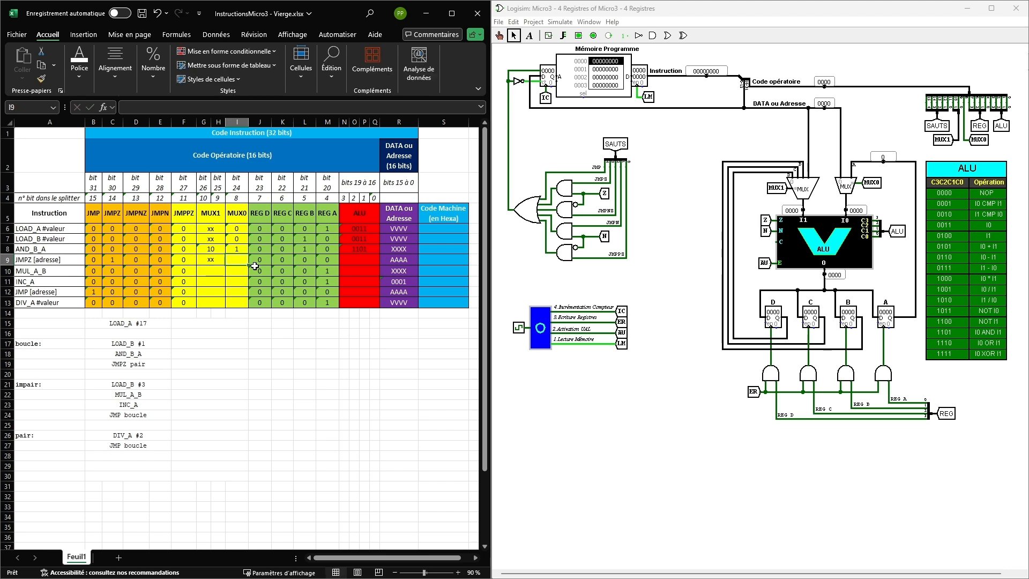
type("x")
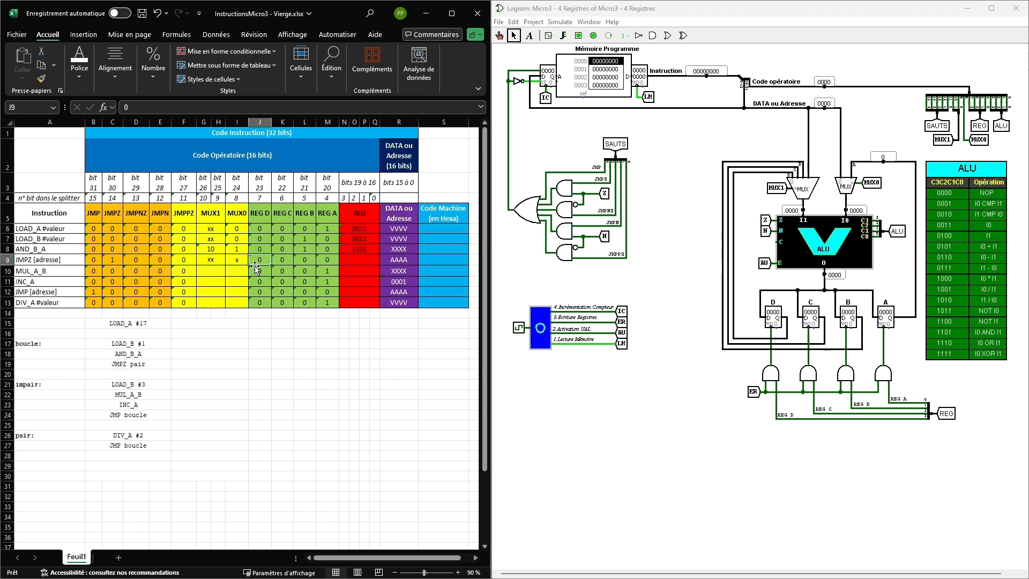
- Set the ALU code to 0000 (NOP) for JMPZ [adresse] in row 9
key("Right")
key("Right")
key("Right")
key("Right")
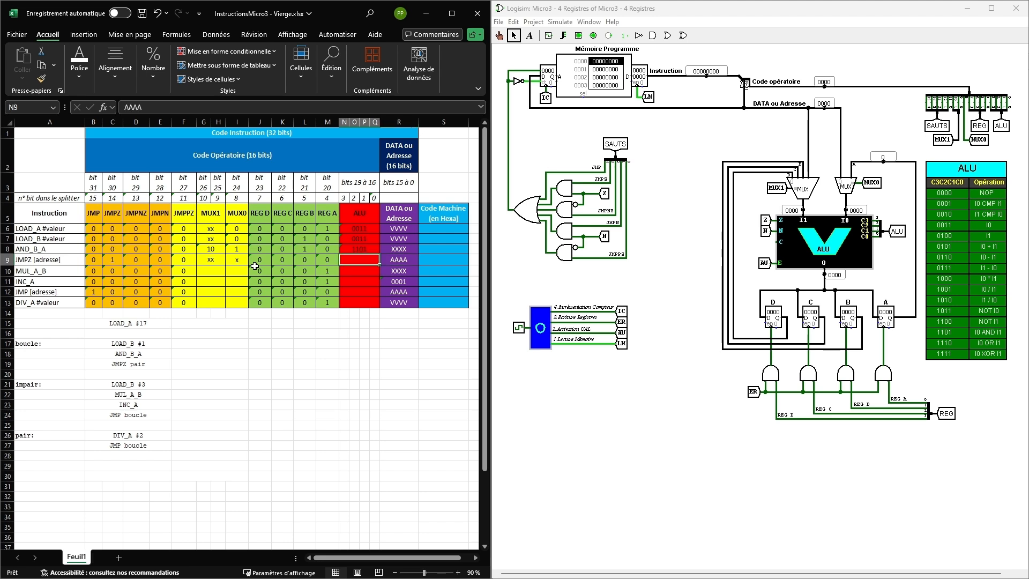
type("00")
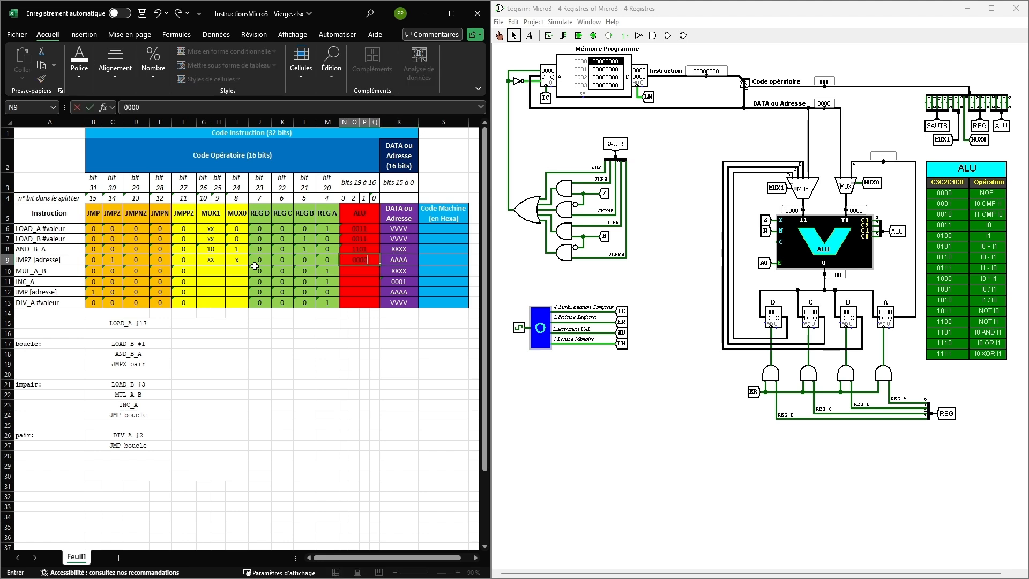
type("00")
key("Return")
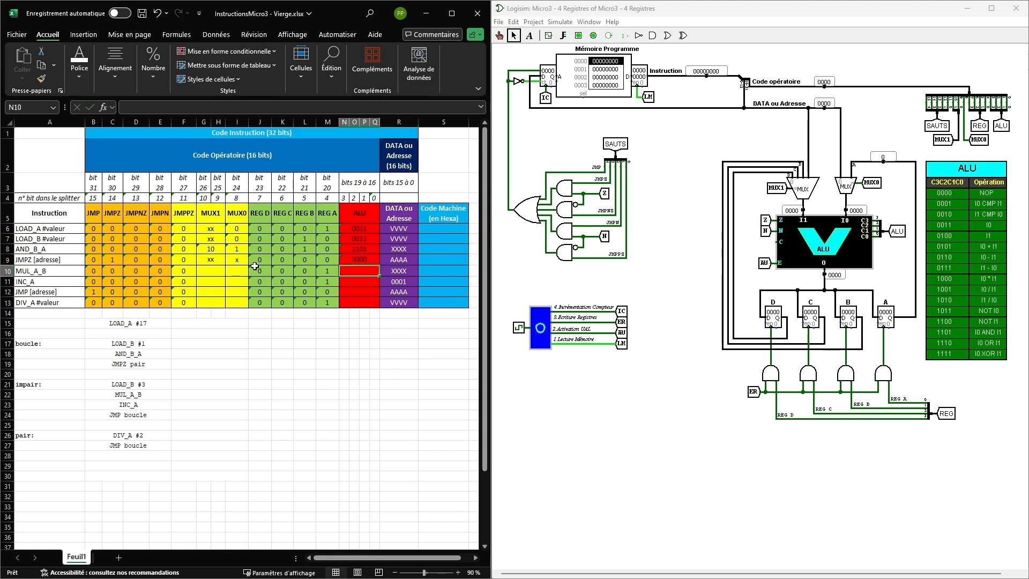
- Enter MUX1 bits xx and MUX0 bit x for JMP [adresse] in row 12
key("Down")
key("Down")
key("Down")
key("Left")
key("Left")
key("Left")
key("Left")
key("Left")
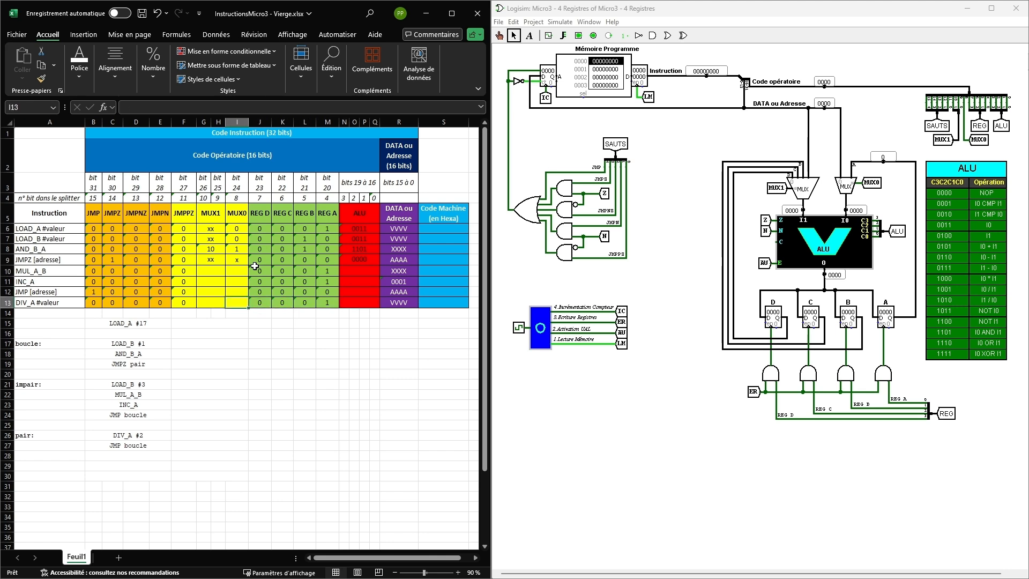
key("Up")
key("Left")
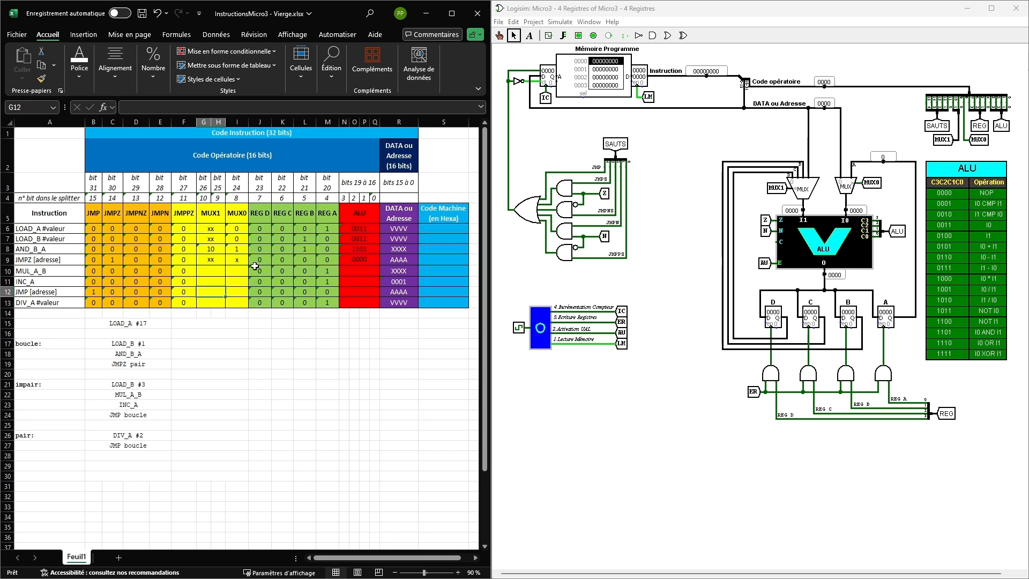
type("xx")
key("Tab")
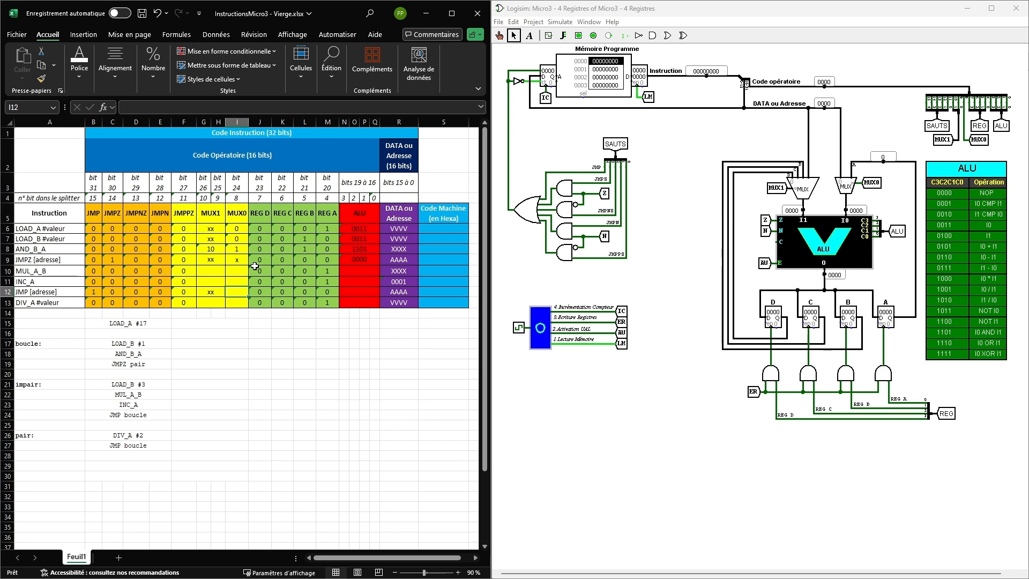
type("x")
- Set the ALU code to 0000 (NOP) for JMP [adresse] in row 12
key("Tab")
key("Tab")
key("Tab")
key("Tab")
key("Tab")
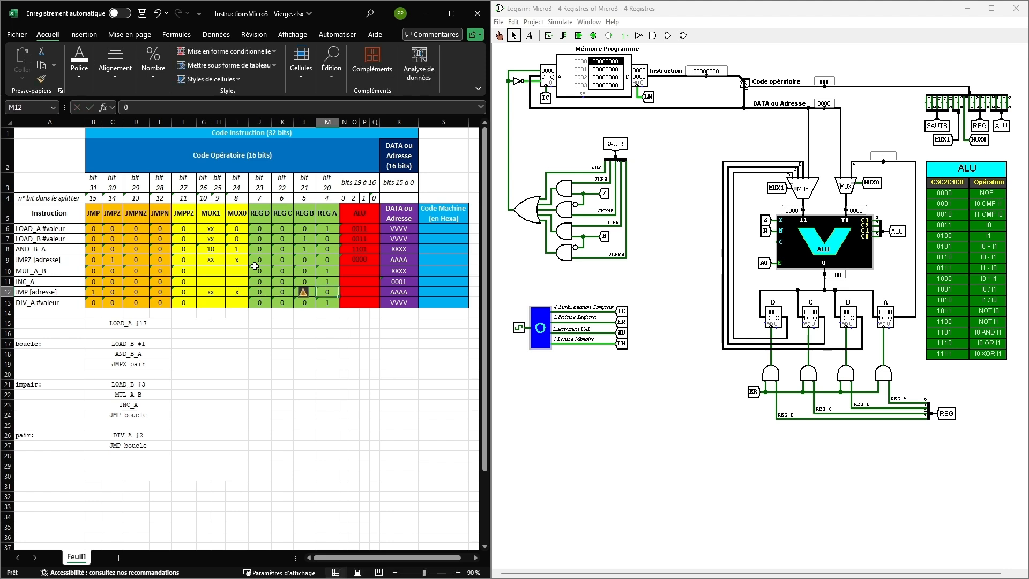
type("0000")
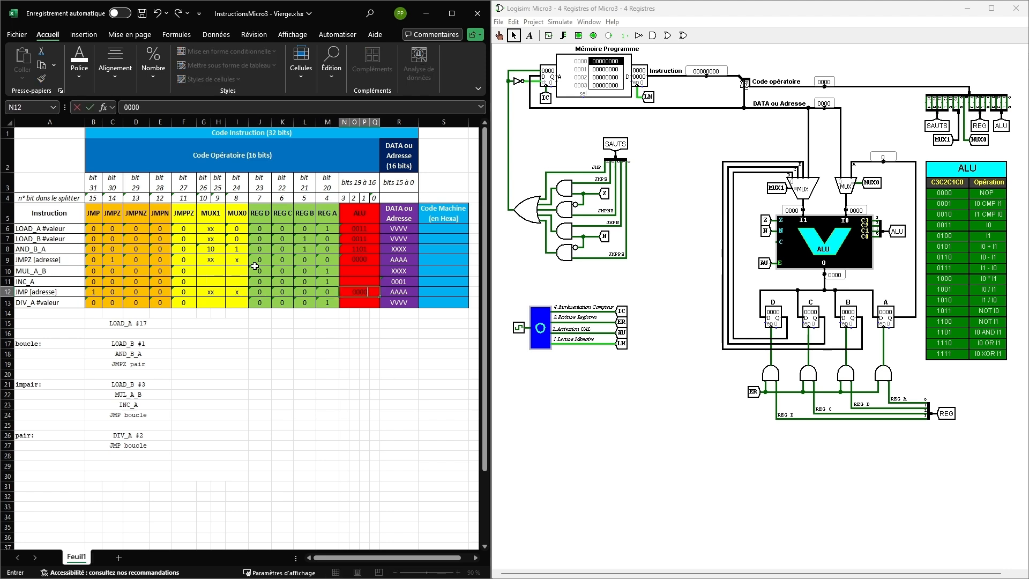
key("Up")
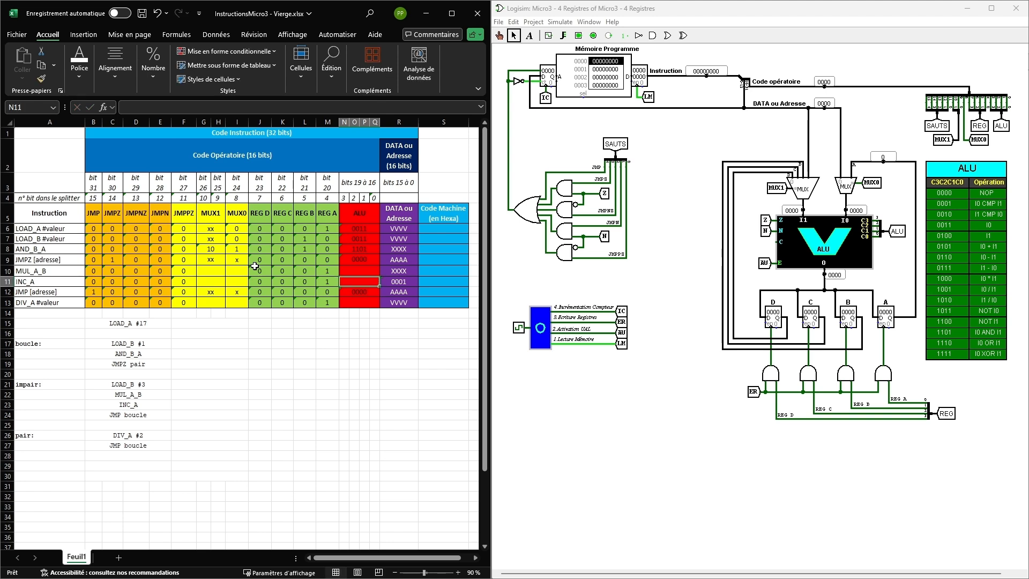
- Copy the MUX1 and MUX0 bits of AND_B_A (10 and 1) into the MUL_A_B cells in row 10
key("Up")
key("Left")
key("Left")
key("Left")
key("Left")
key("Left")
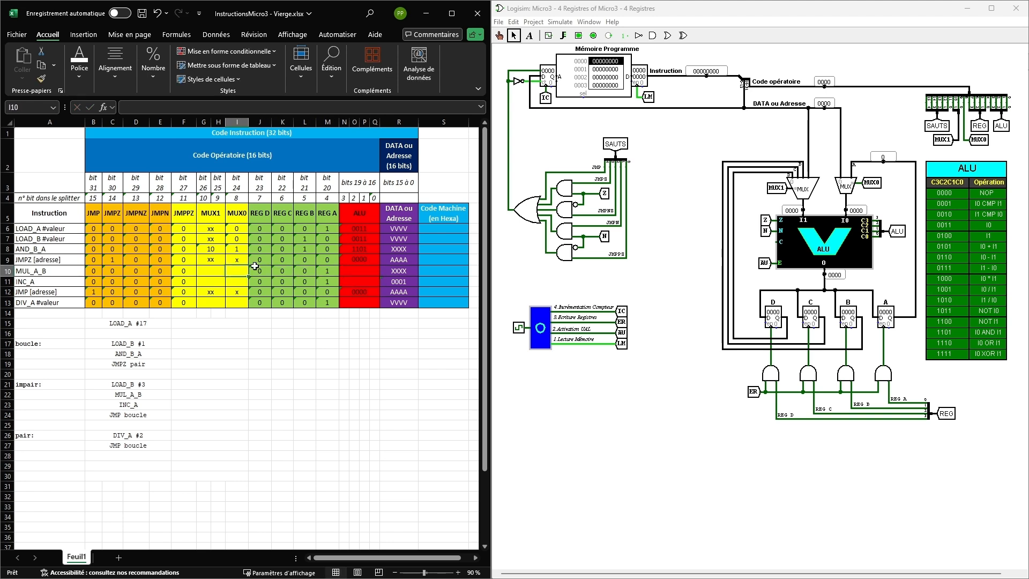
left_click(207, 272)
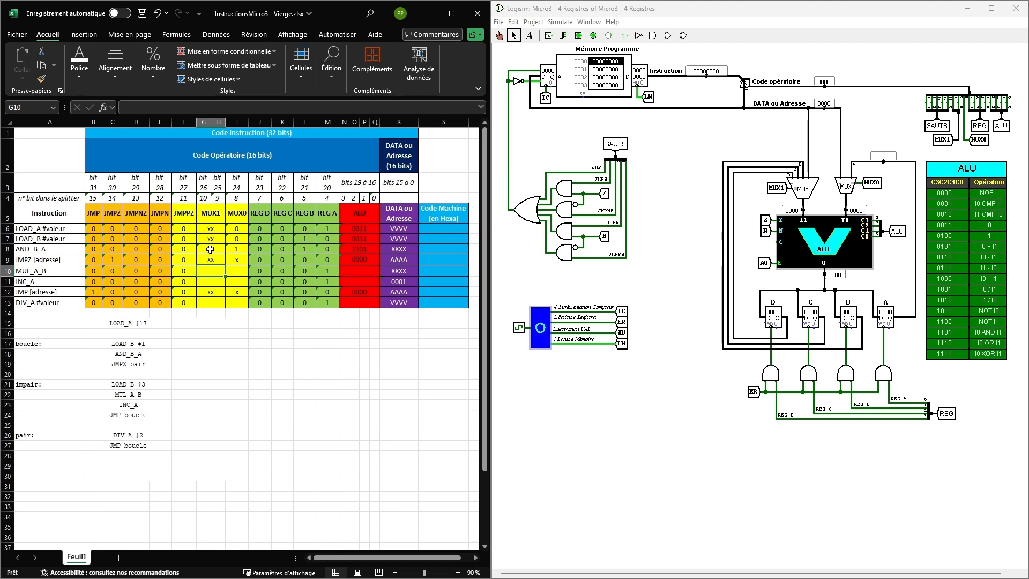
left_click_drag(210, 250, 238, 252)
key("ctrl+c")
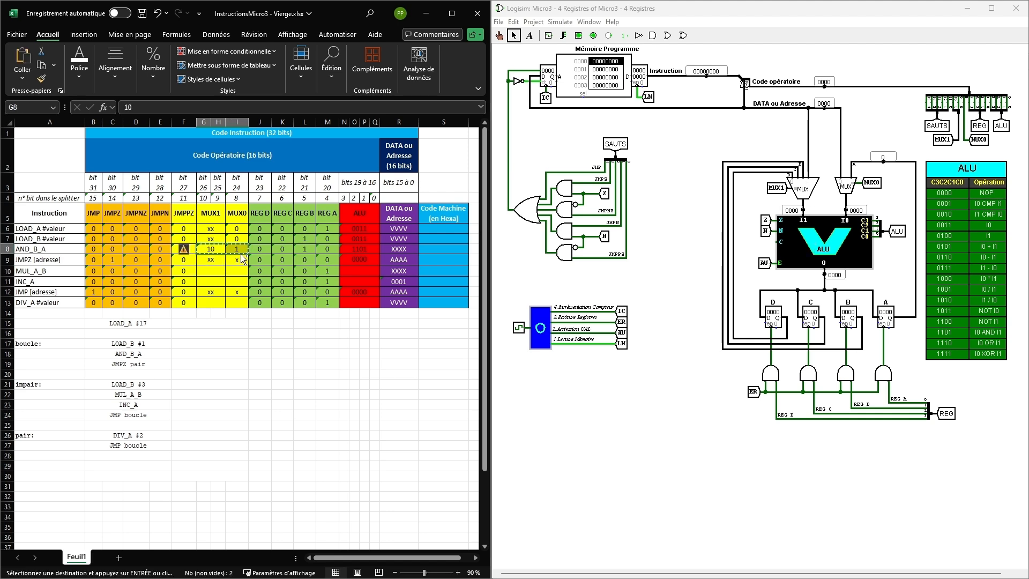
left_click(205, 271)
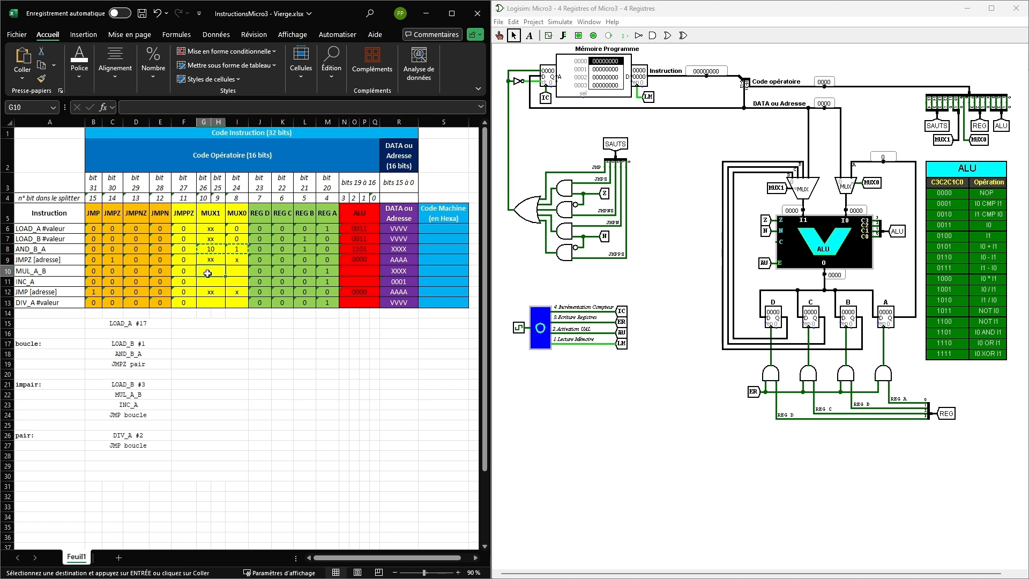
key("ctrl+v")
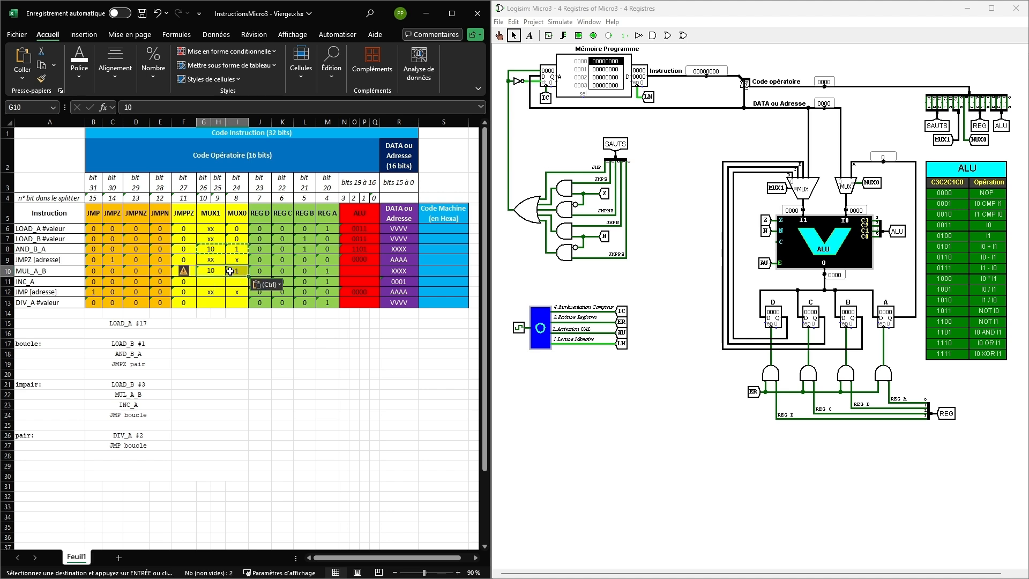
- Set the ALU code to 1000 (I0 * I1) for MUL_A_B in row 10
left_click(363, 269)
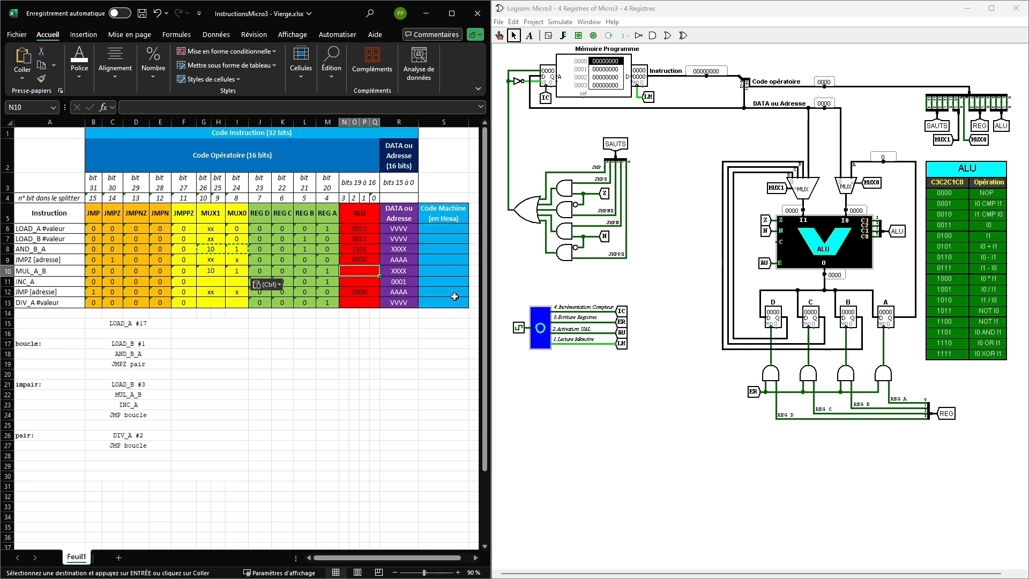
type("1000")
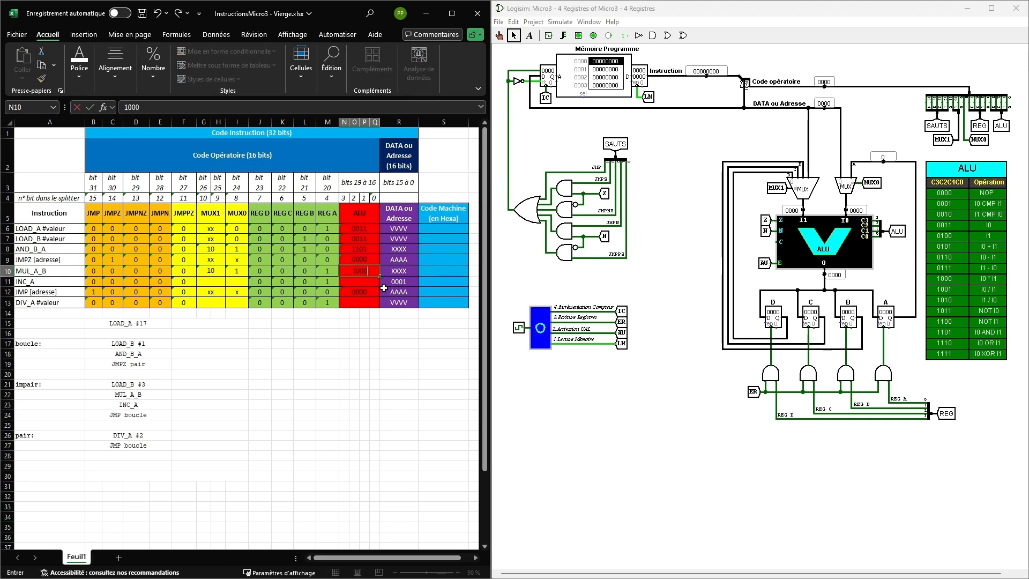
left_click(357, 285)
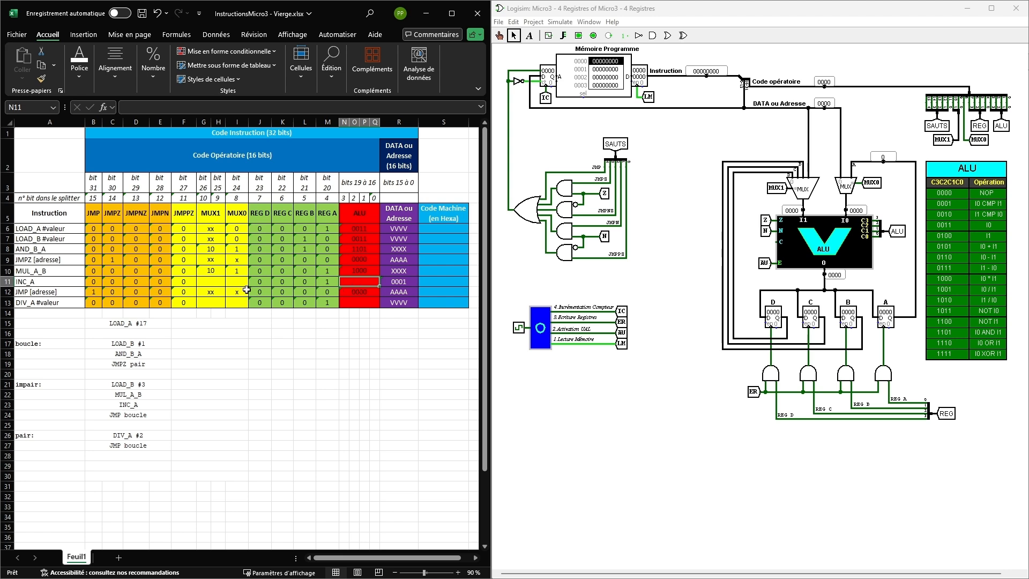
- Set the MUX0 bit to 1 for INC_A in row 11
left_click(203, 281)
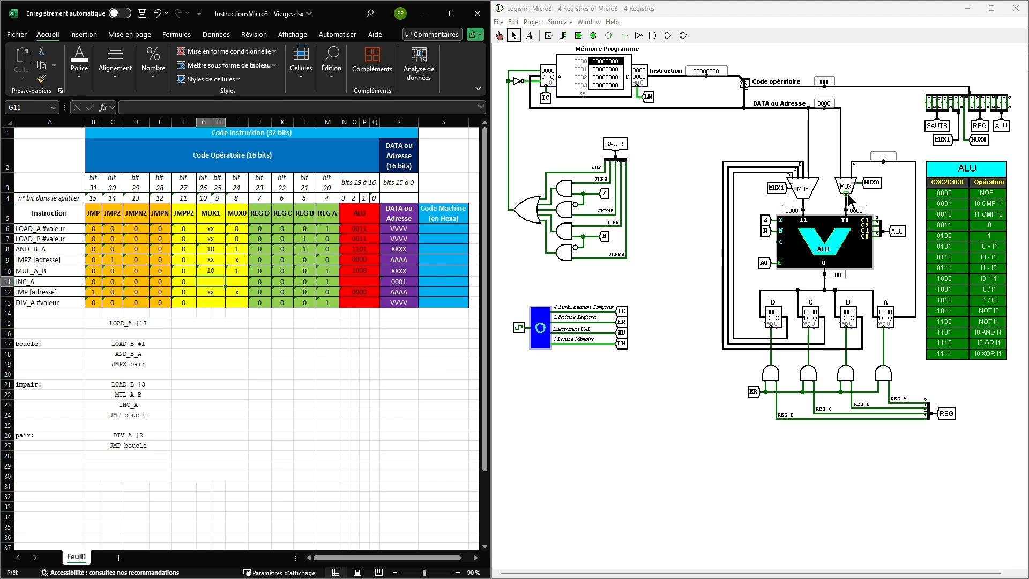
left_click(237, 281)
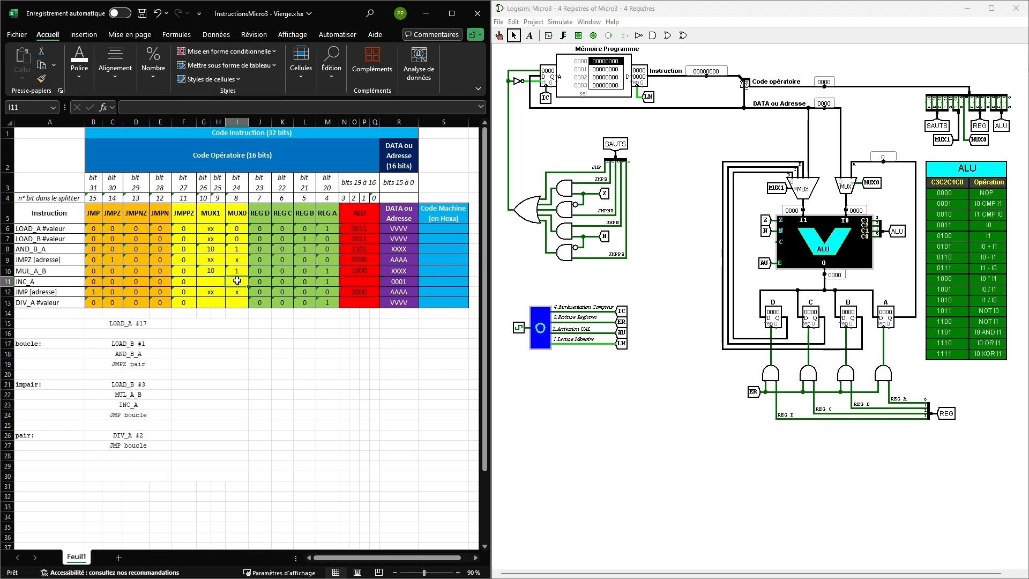
type("1")
key("Return")
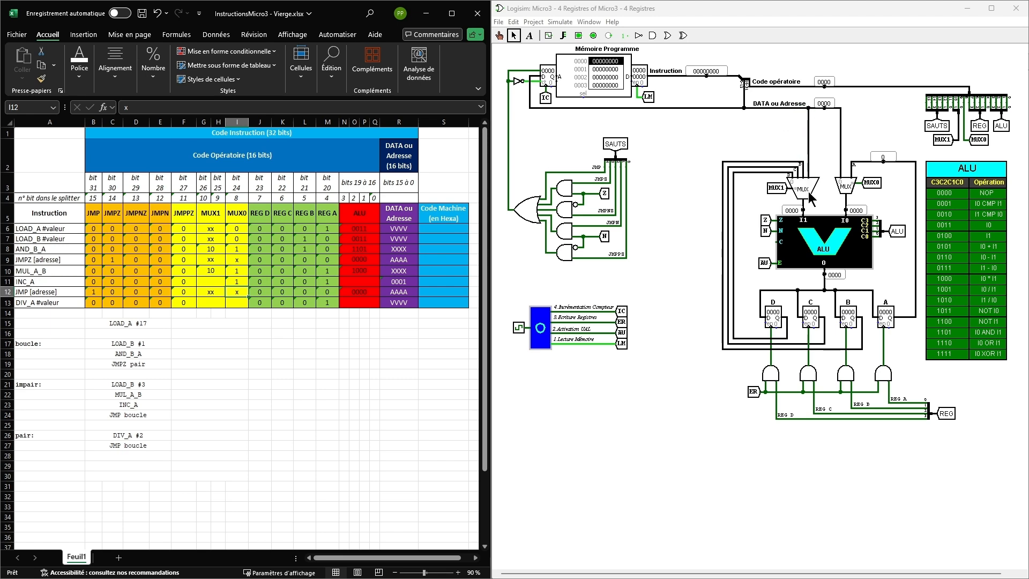
- Set the MUX1 bits to 11 and the ALU code to 0101 (I0 + I1) for INC_A in row 11
left_click(400, 282)
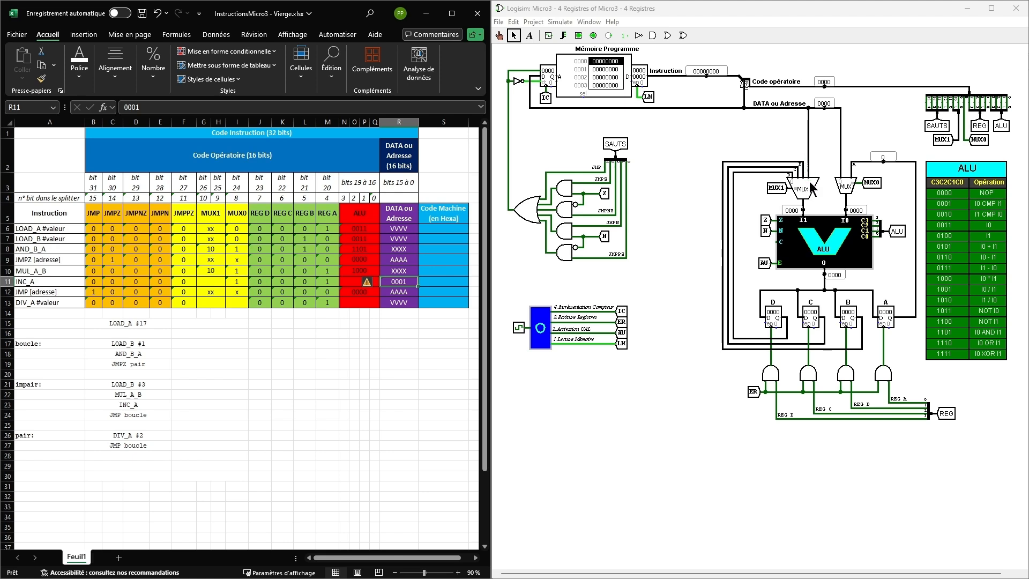
left_click(210, 282)
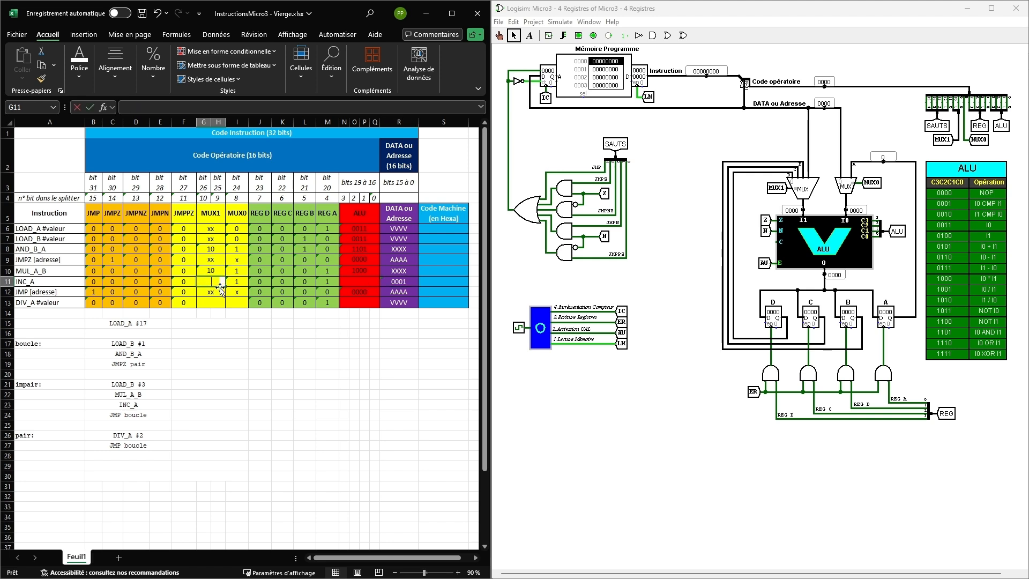
type("11")
key("Tab")
key("Tab")
key("Tab")
key("Tab")
key("Tab")
key("Tab")
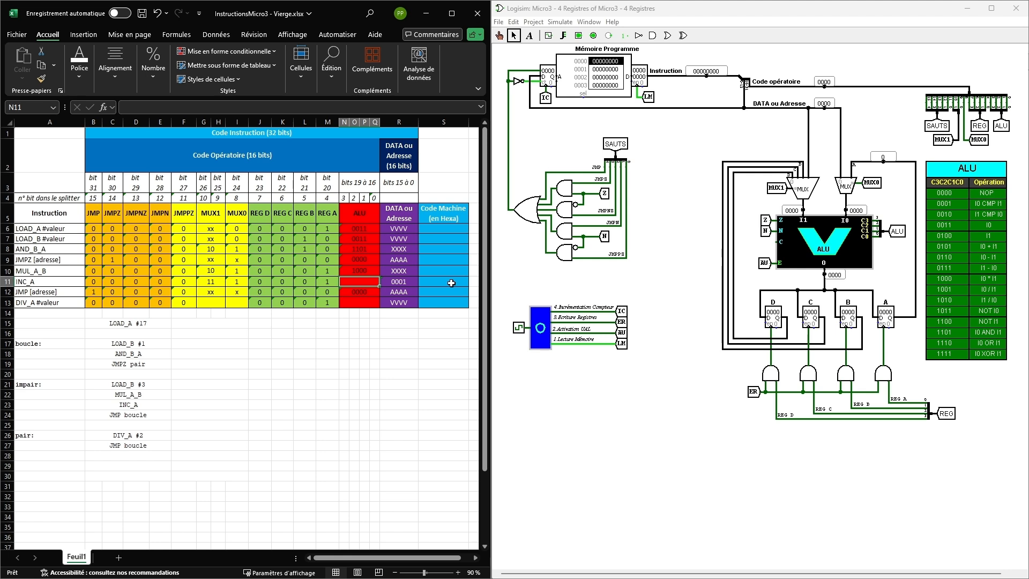
type("0101")
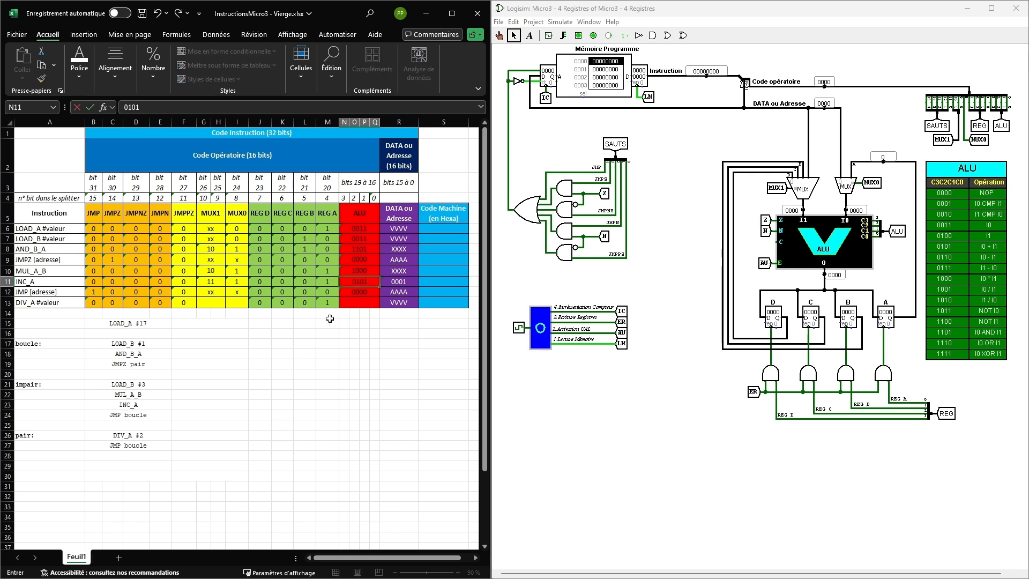
- Set the MUX0 bit to 1 and the MUX1 bits to 11 for DIV_A #valeur in row 13
left_click(220, 303)
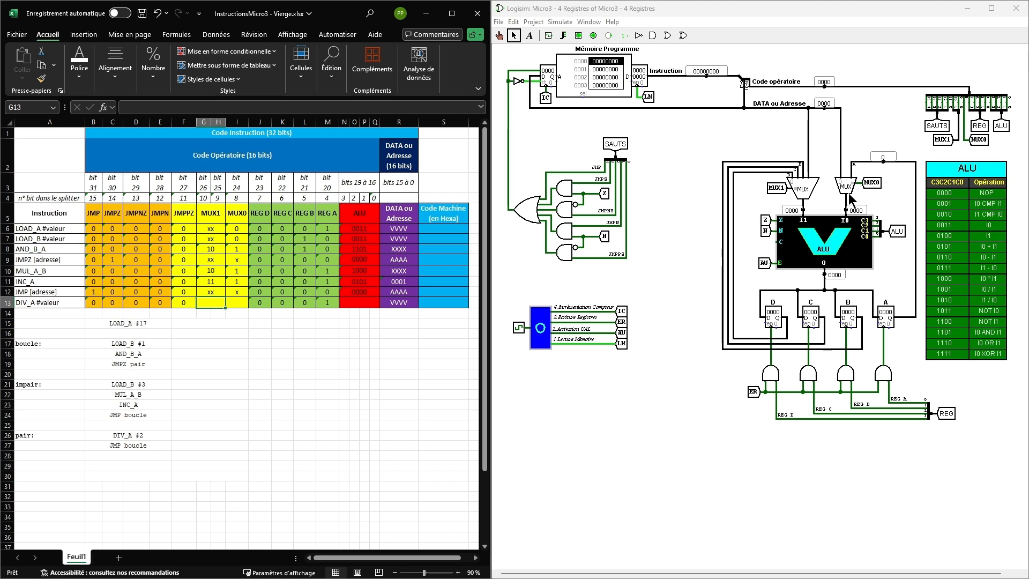
left_click(241, 304)
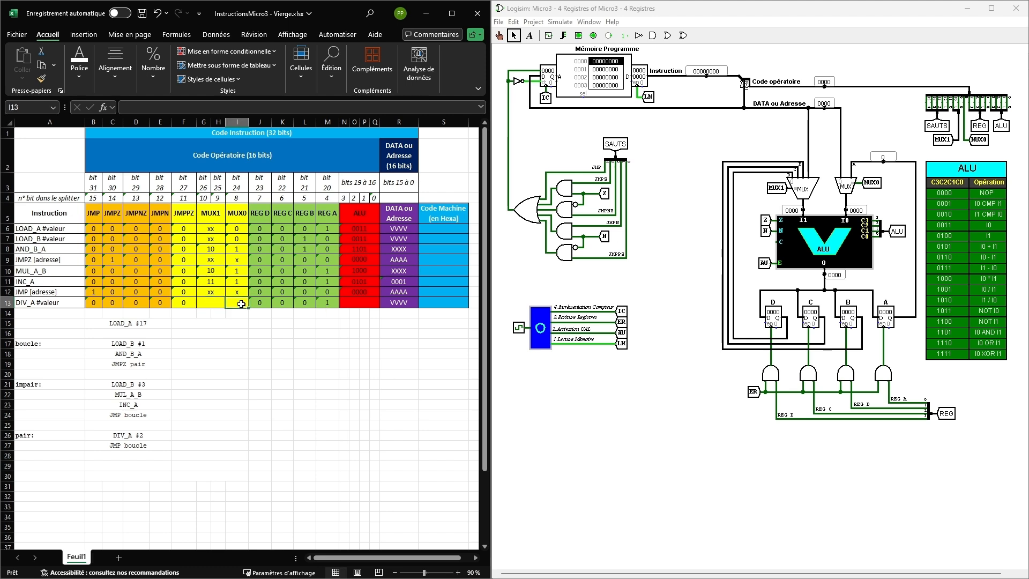
type("1")
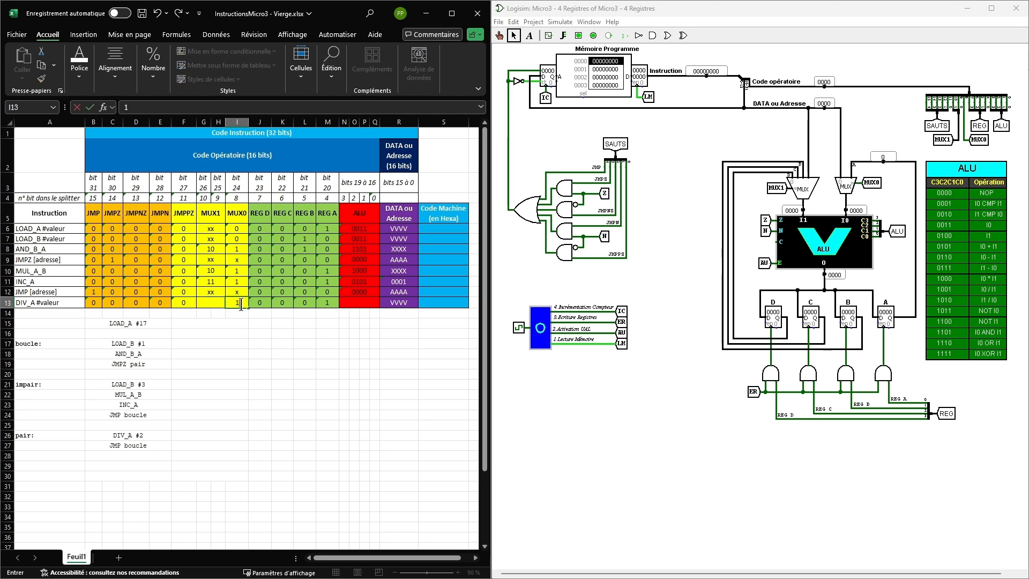
key("Left")
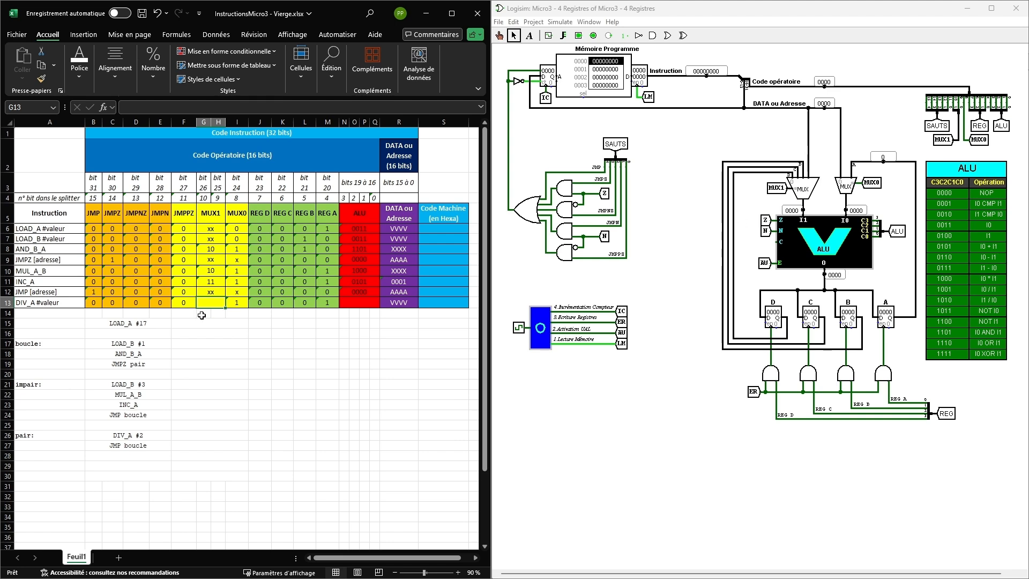
type("11")
key("Tab")
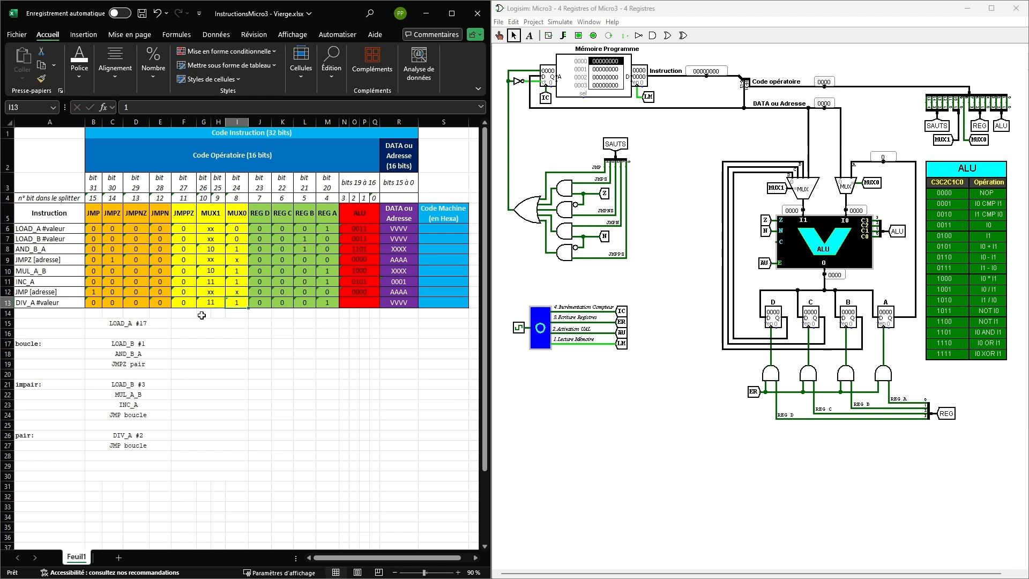
- Set the ALU code to 1001 (I0 / I1) for DIV_A #valeur in row 13
left_click(364, 302)
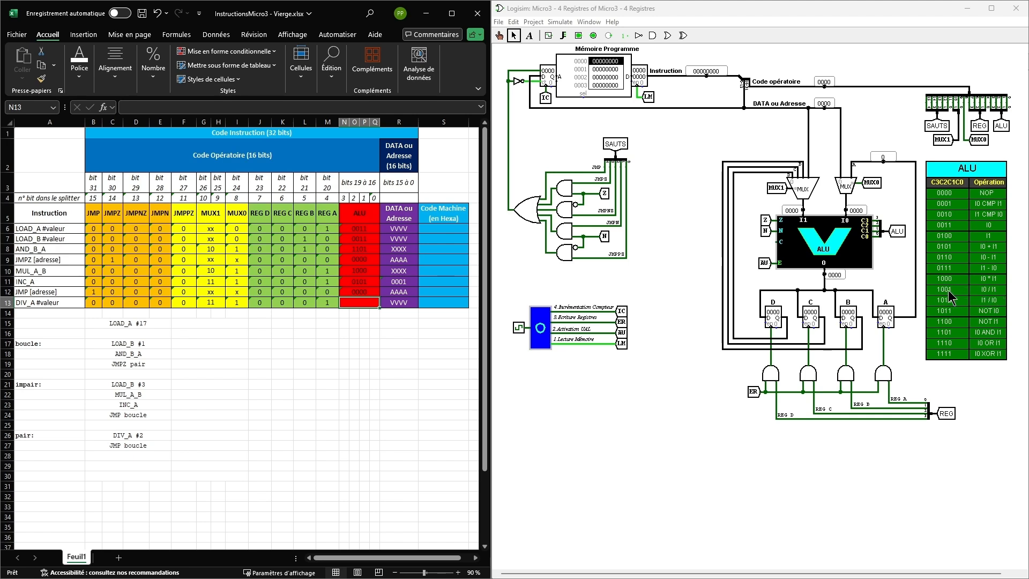
type("1")
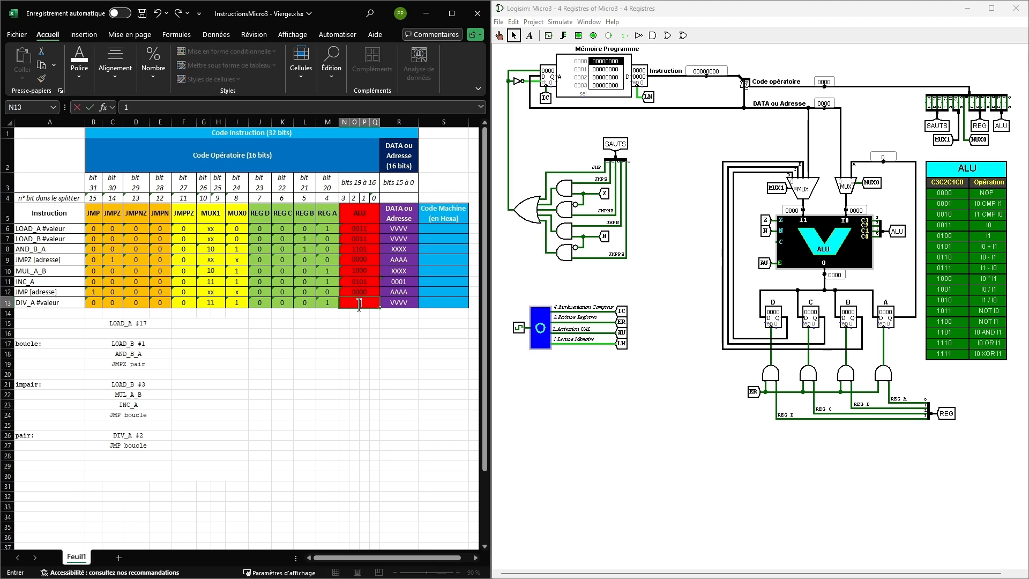
type("001")
left_click(327, 333)
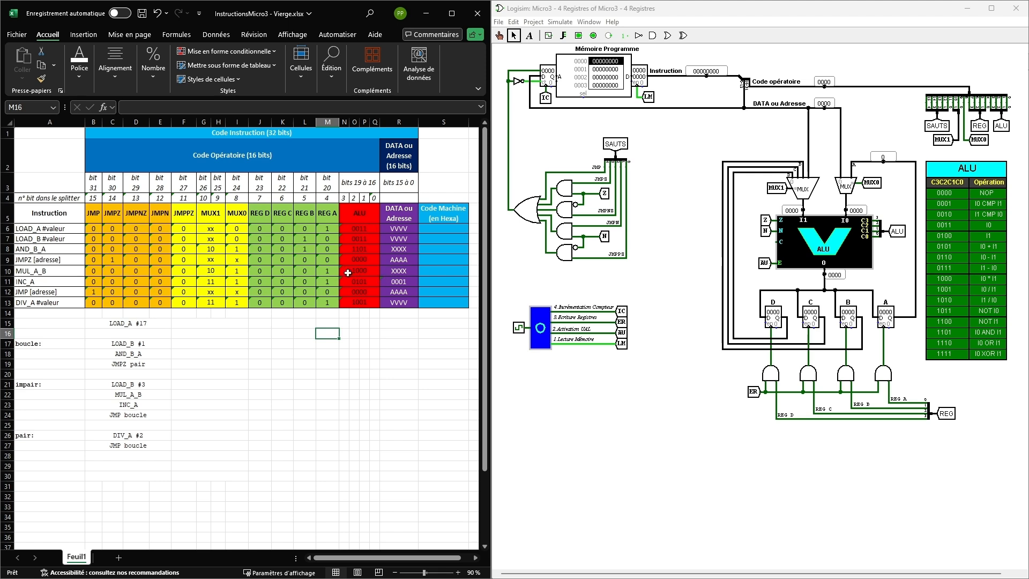
- Enter the hexadecimal machine codes 0013 VVVV for LOAD_A #valeur and 0023 VVVV for LOAD_B #valeur in column S
left_click(443, 229)
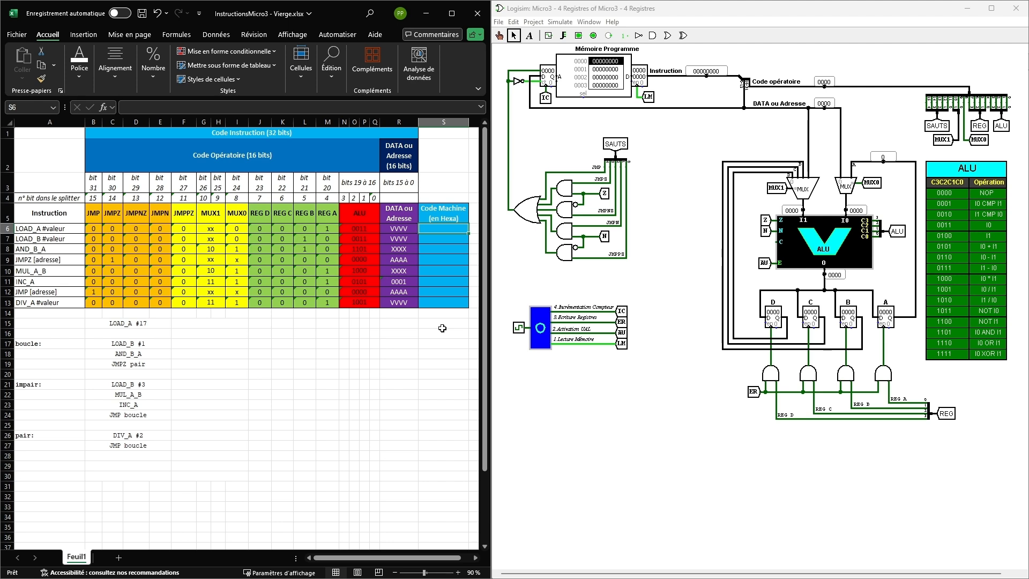
type("0")
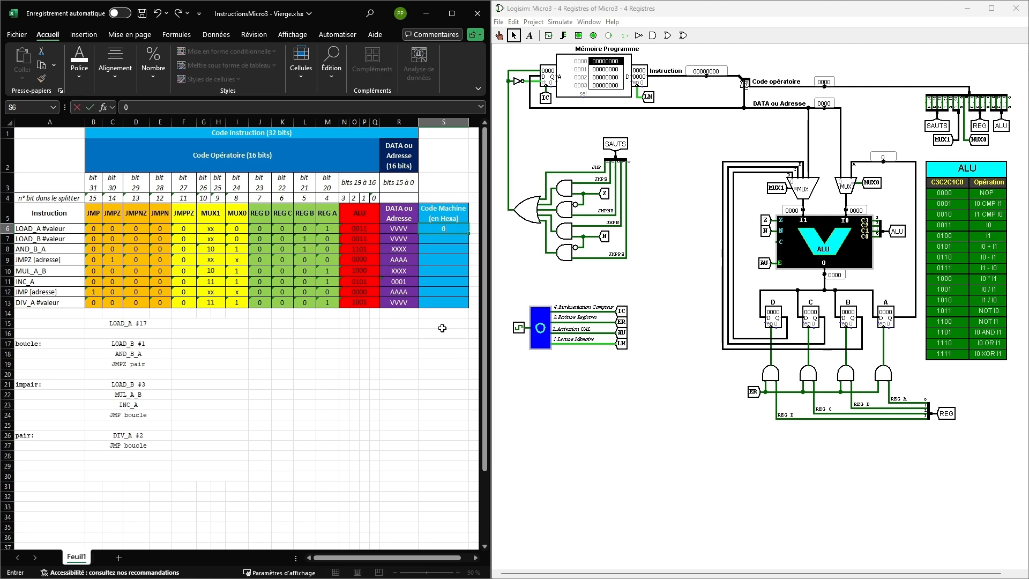
type("013 VVVV")
key("Return")
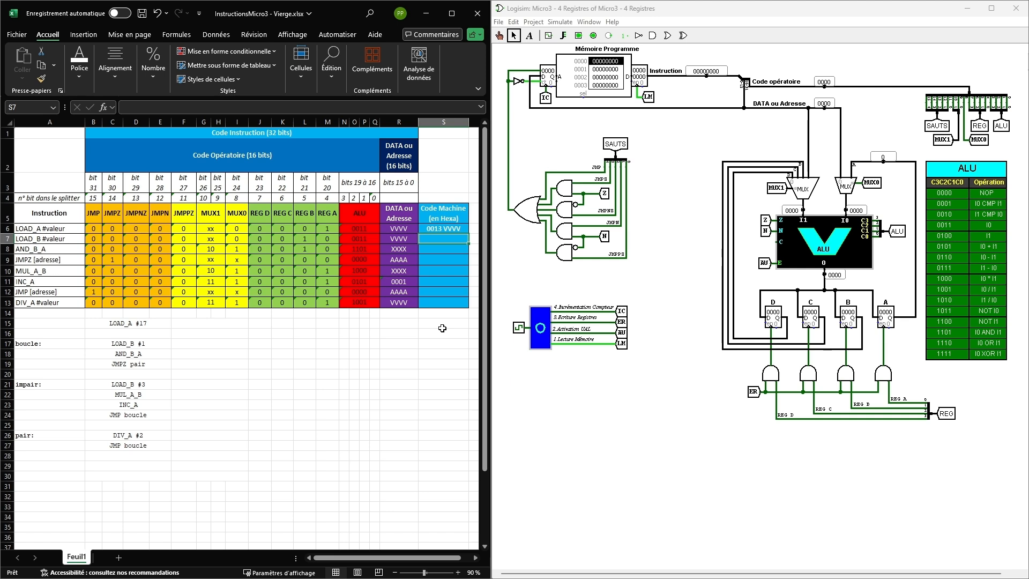
type("00")
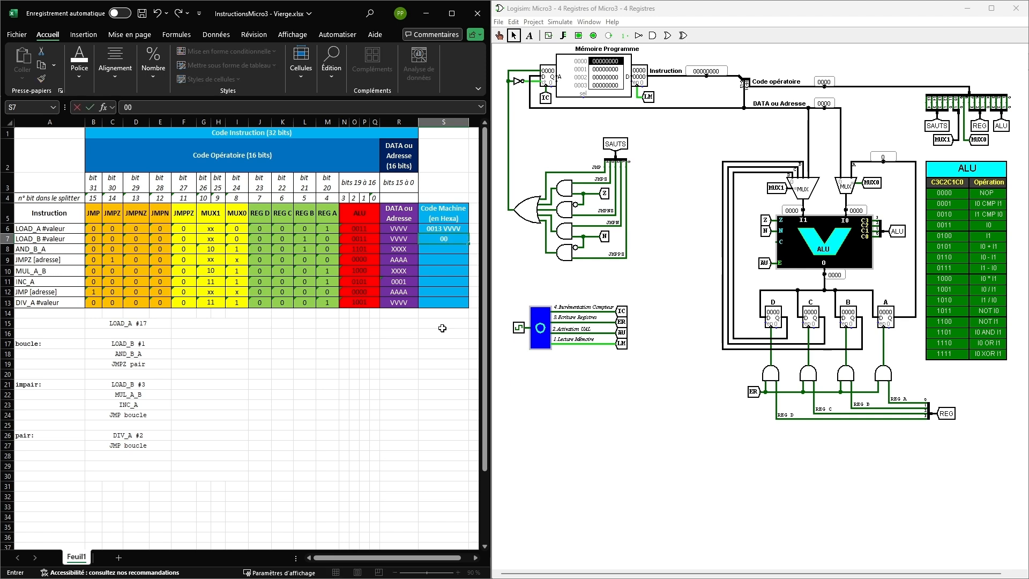
type("23 VVVV")
key("Return")
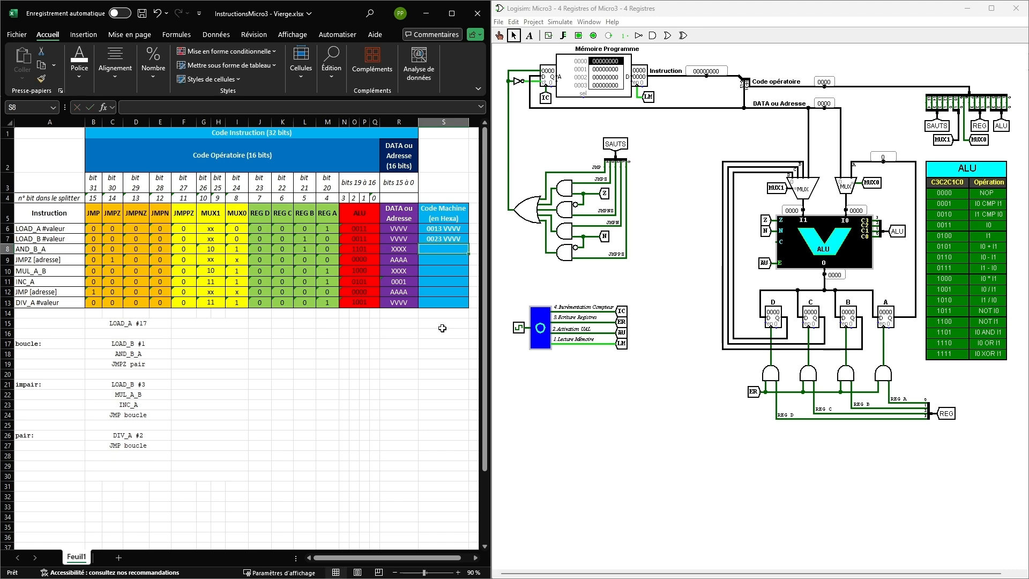
- Enter the hexadecimal machine codes 052D 0000 for AND_B_A and 4000 AAAA for JMPZ [adresse]
type("052")
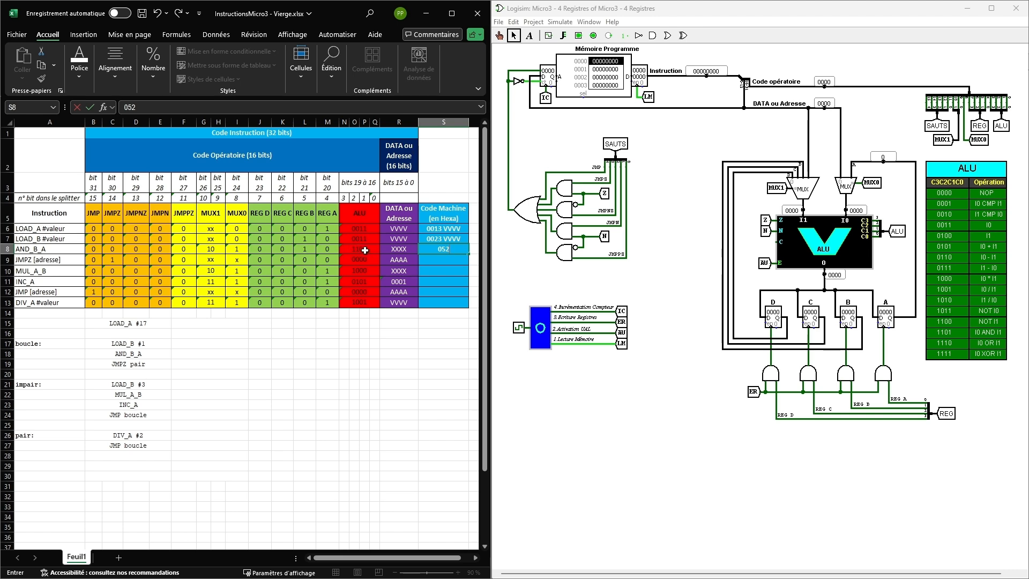
type("D")
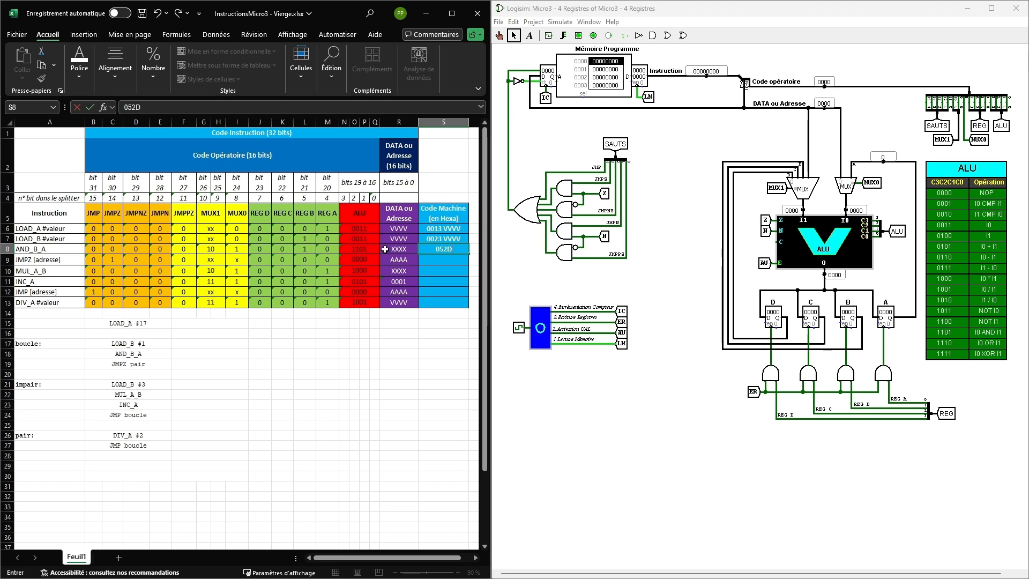
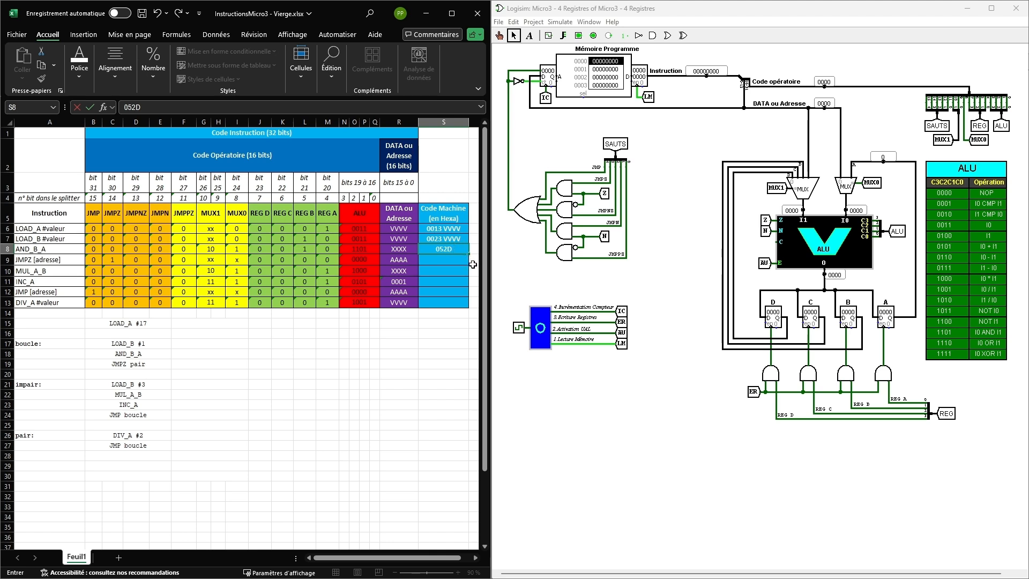
type("0000")
key("Return")
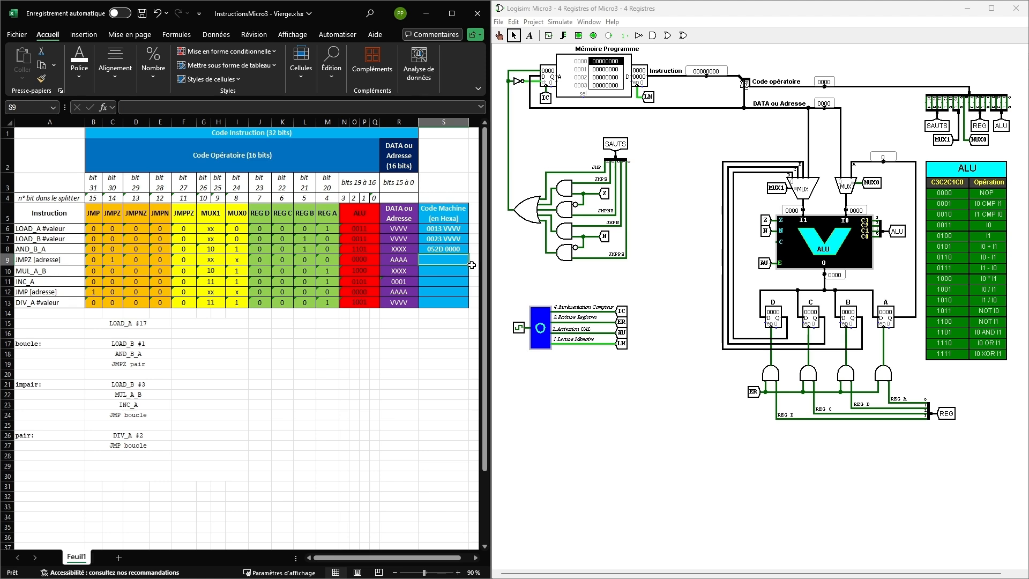
type("4")
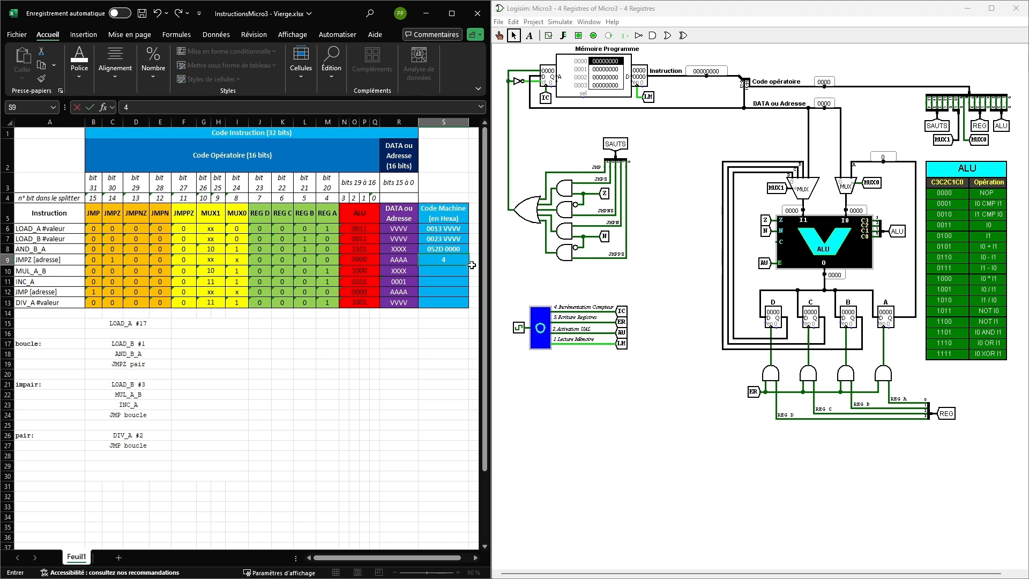
type("000 AAAA")
key("Return")
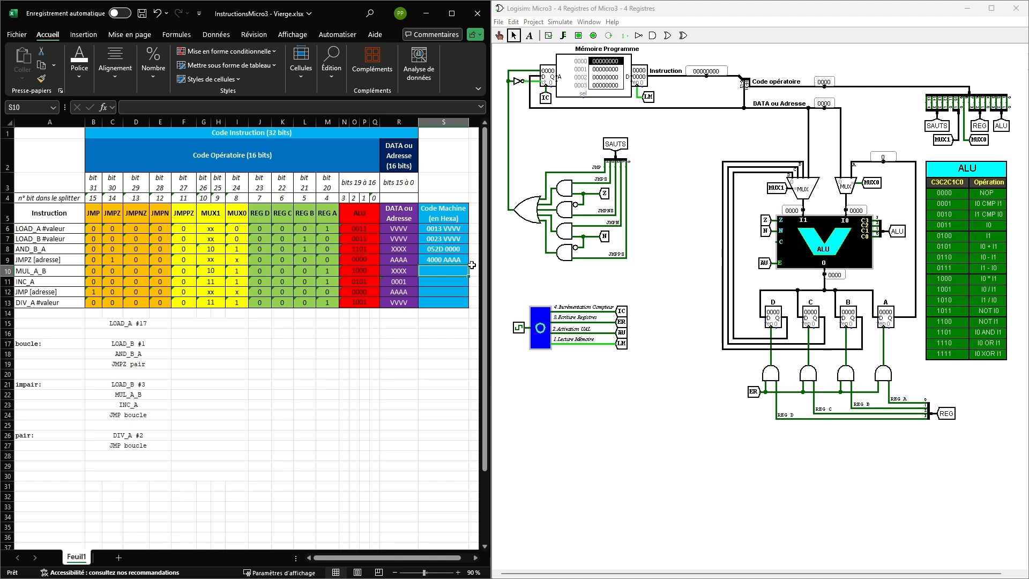
- Enter the hexadecimal machine codes 0518 0000 for MUL_A_B and 0715 0001 for INC_A
type("05")
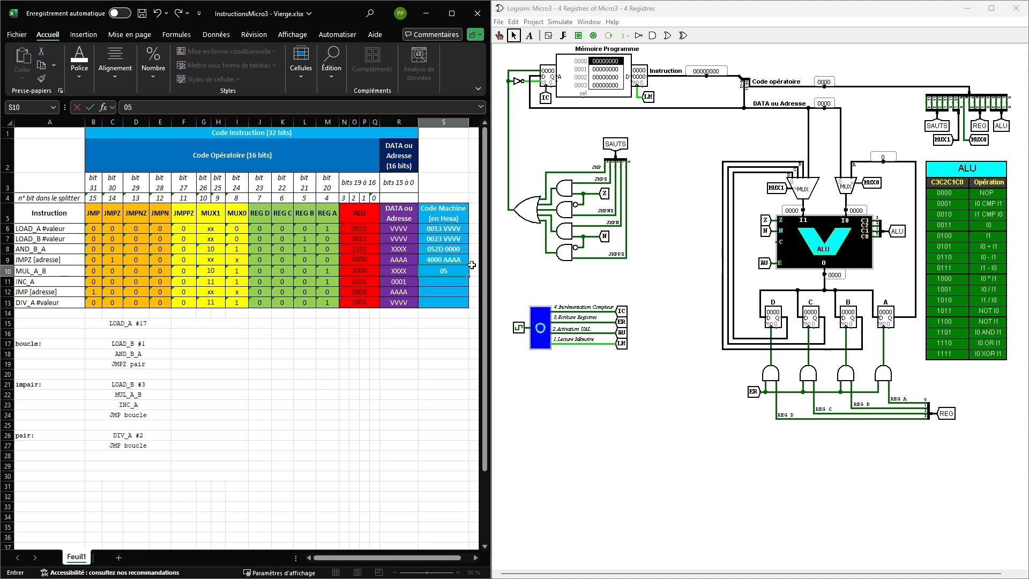
type("18 0000")
key("Return")
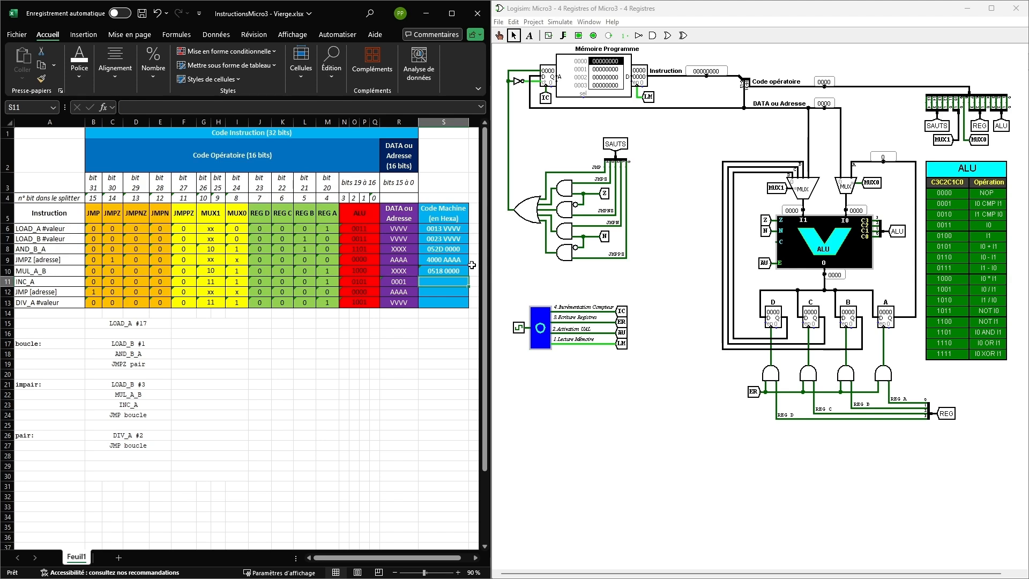
type("0")
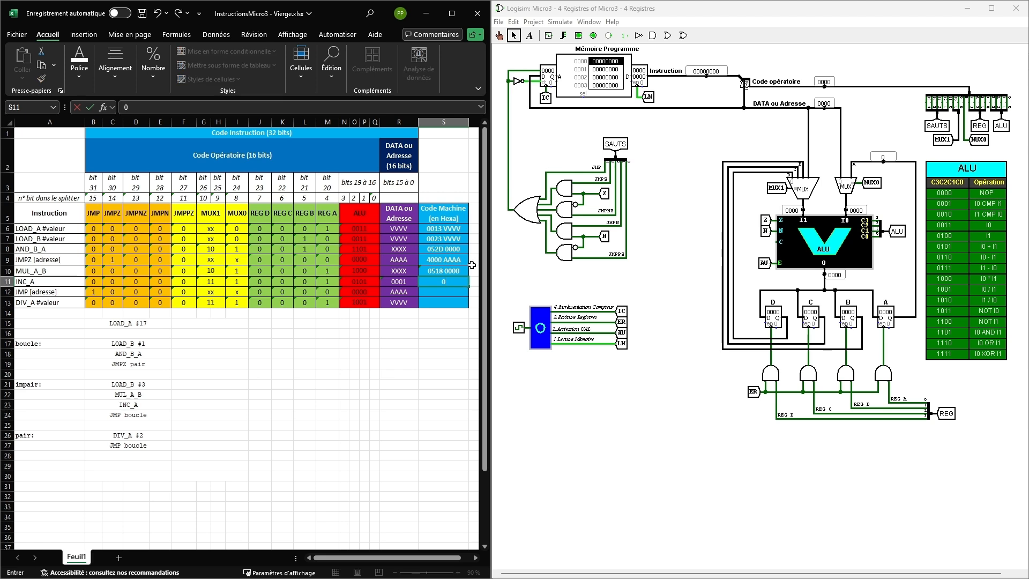
type("715 0001")
key("Return")
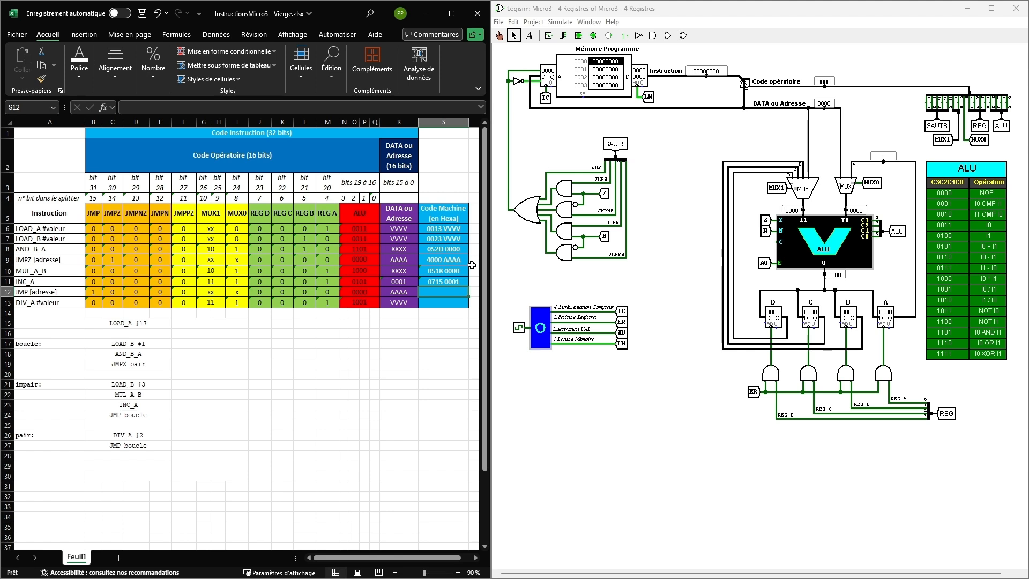
- Enter the hexadecimal machine codes 8000 AAAA for JMP [adresse] and 0719 VVVV for DIV_A #valeur
type("8")
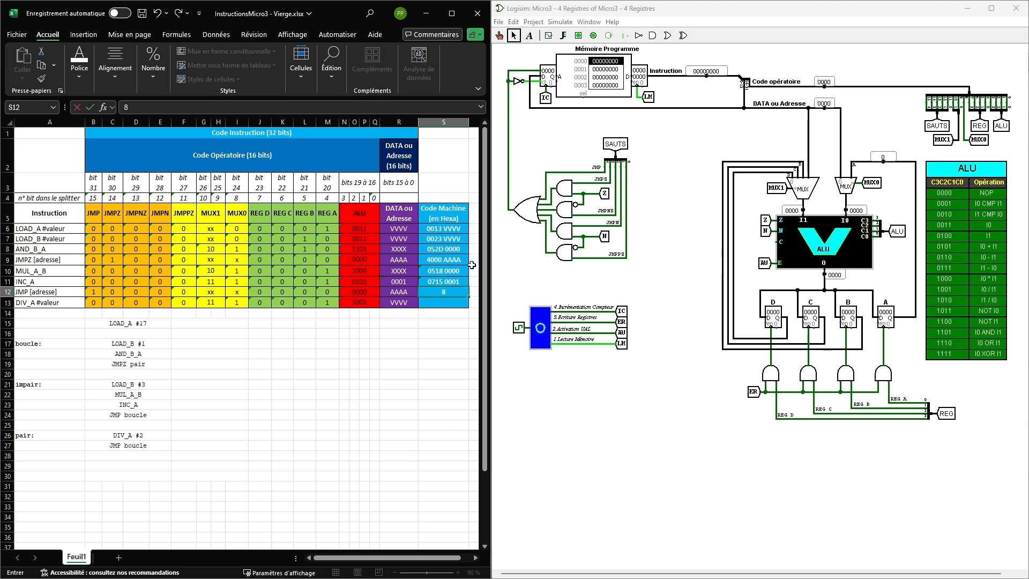
type("000 AAAA")
key("Return")
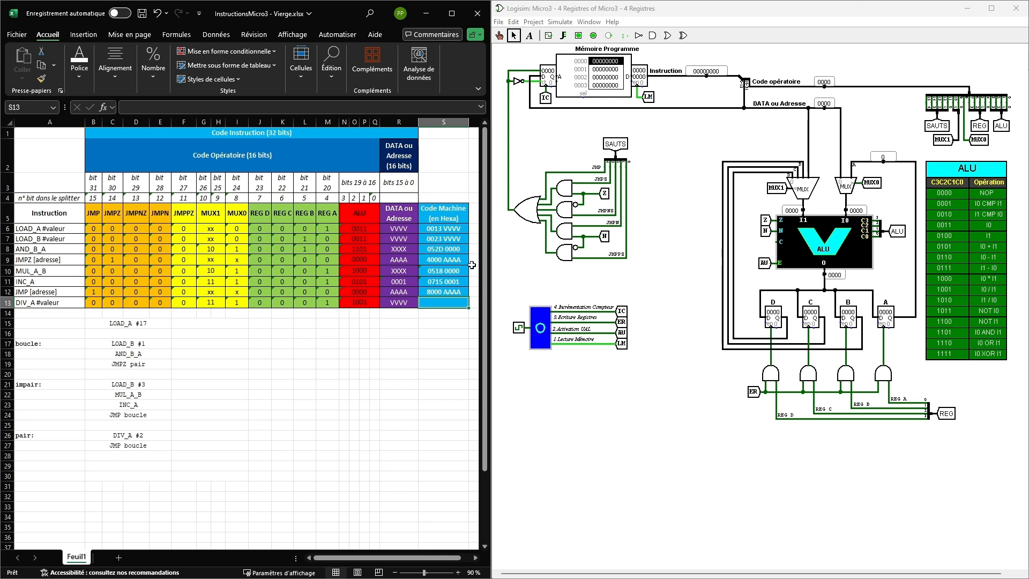
type("07")
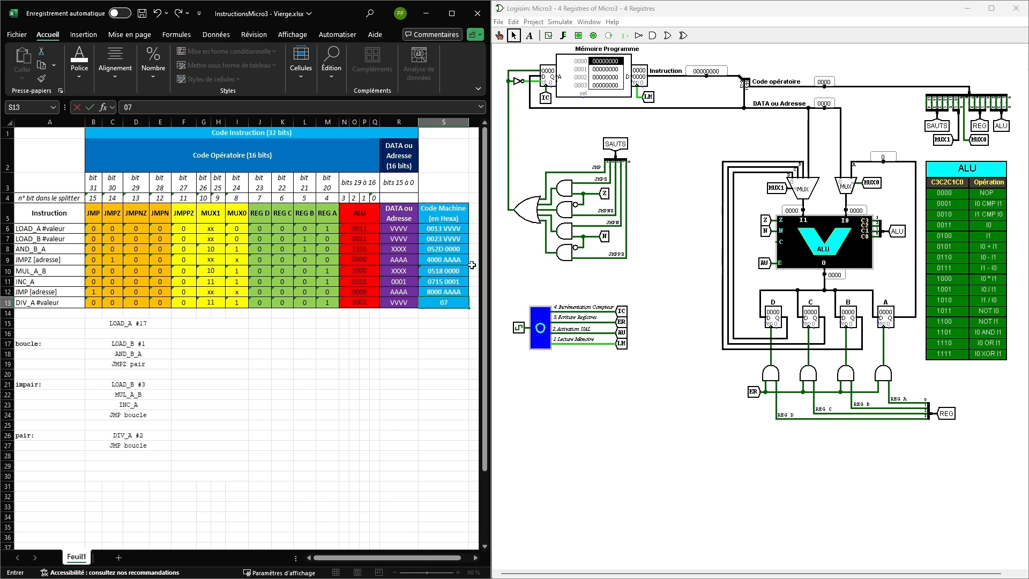
type("19 VVVV")
key("Return")
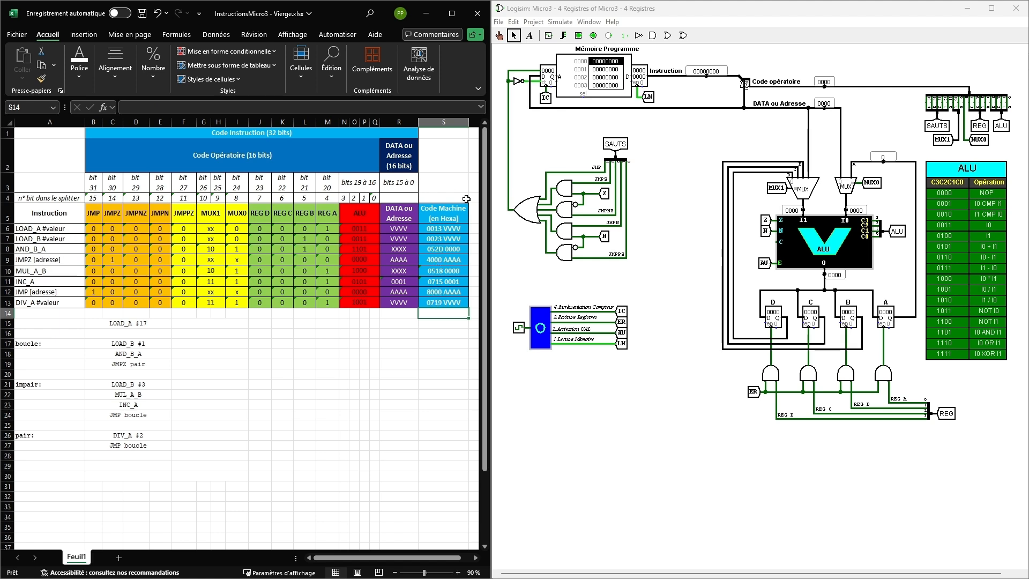
- Enter the machine code 0013 0011 beside the program line LOAD_A #17 in cell F15
left_click(187, 323)
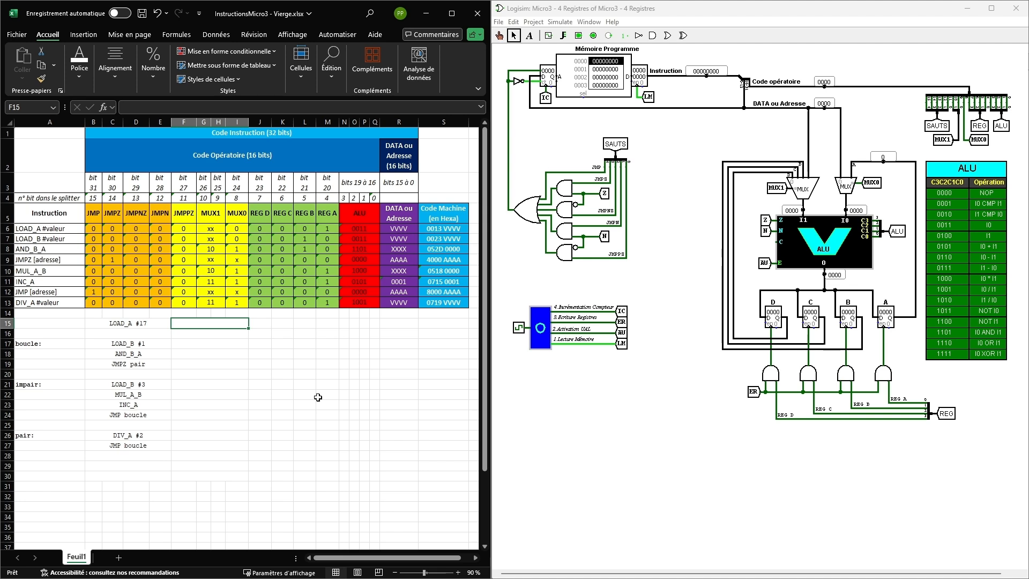
type("00")
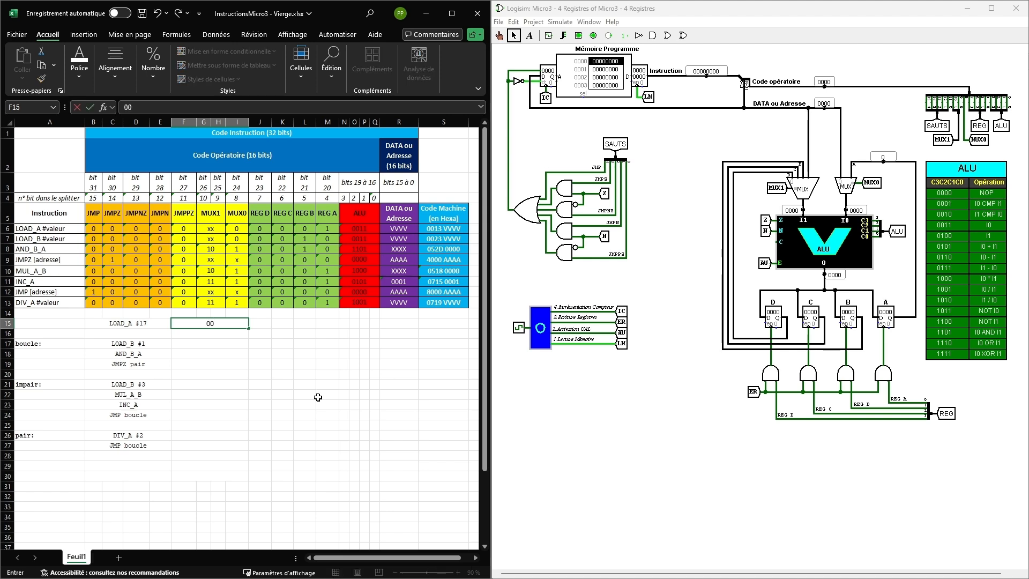
type("13")
type("0011")
key("Return")
- Enter the machine codes 0023 0001 for LOAD_B #1 in cell F17 and 052D 0000 for AND_B_A in cell F18
key("Return")
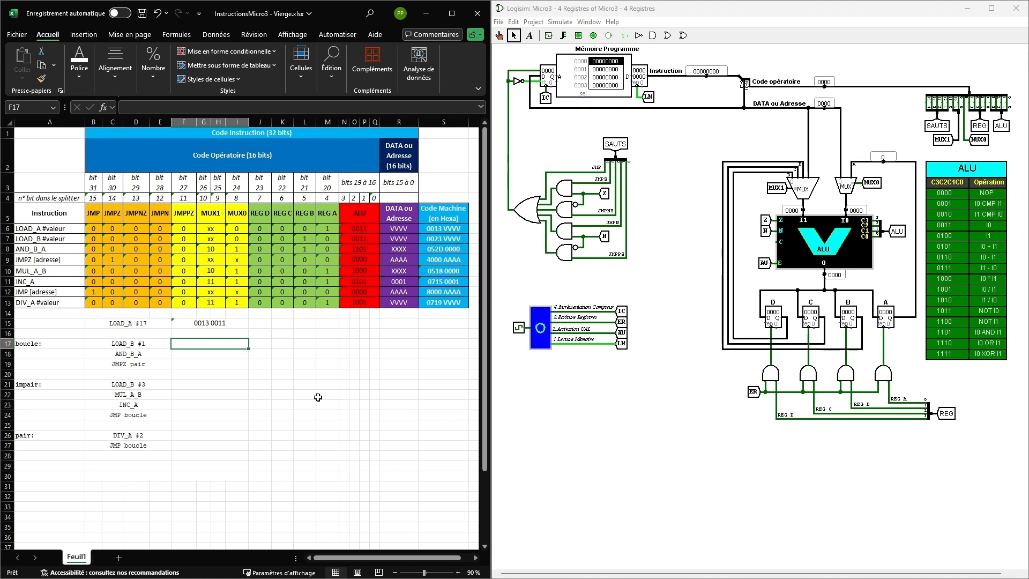
type("0023")
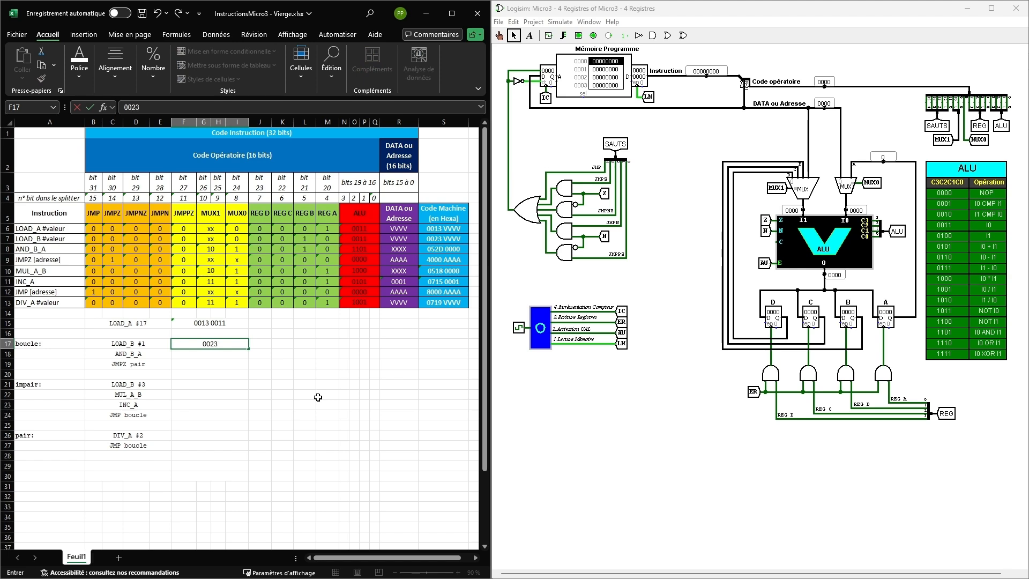
type(" 0001")
key("Return")
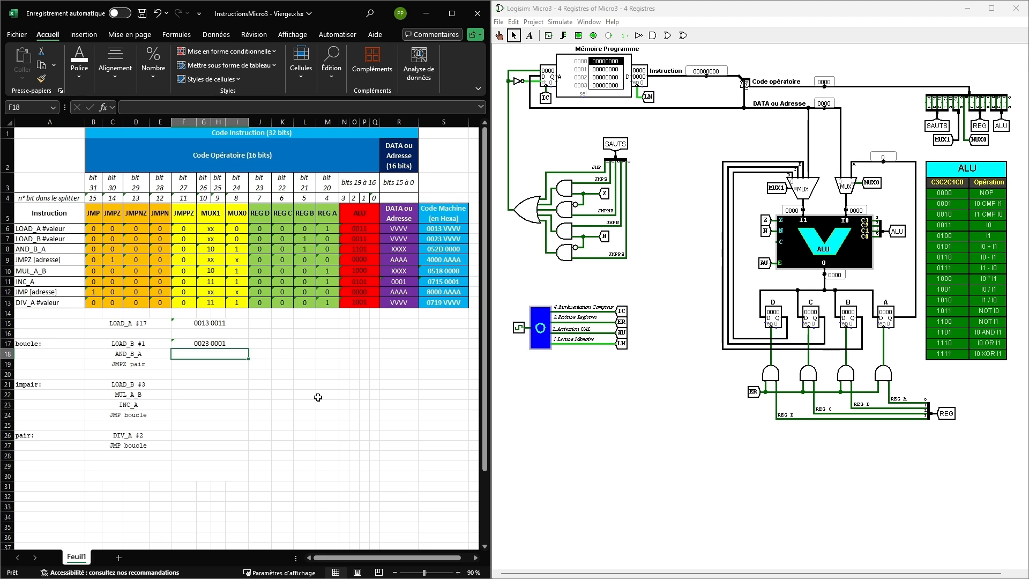
type("052D")
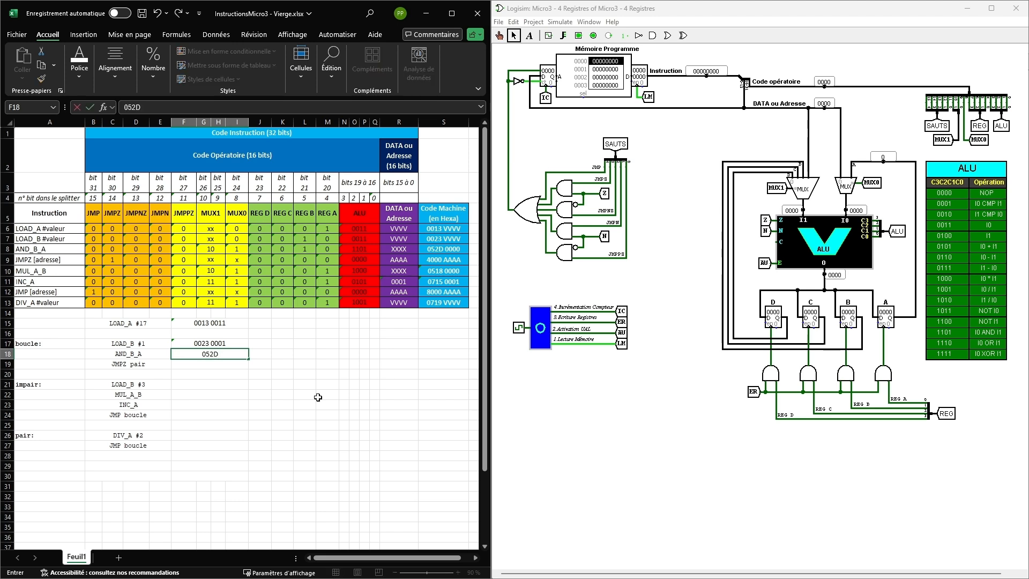
type(" 0000")
key("Return")
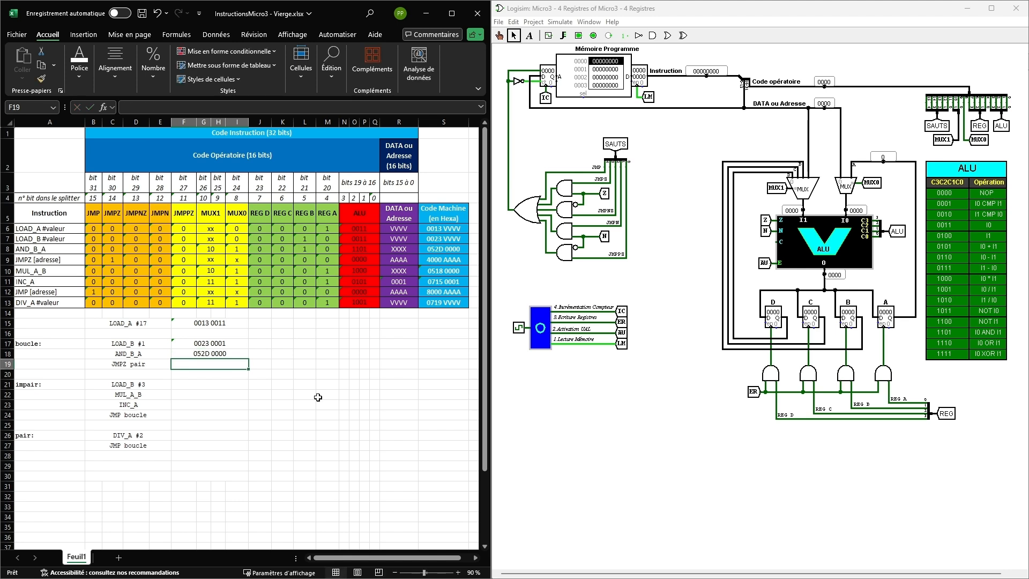
- Enter the machine code 4000 0008 beside the program line JMPZ pair in cell F19
type("4000")
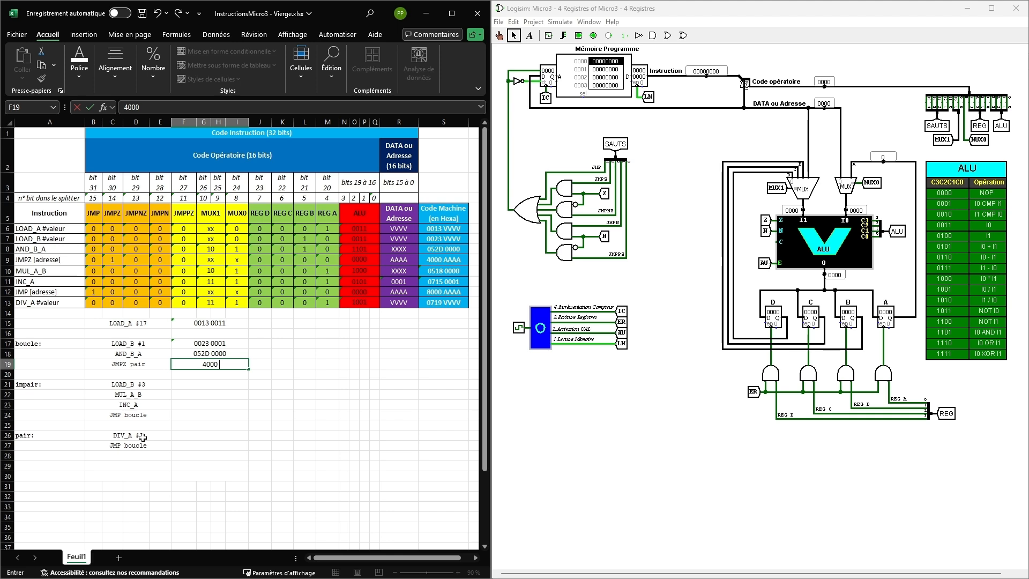
type("0008")
key("Return")
key("Return")
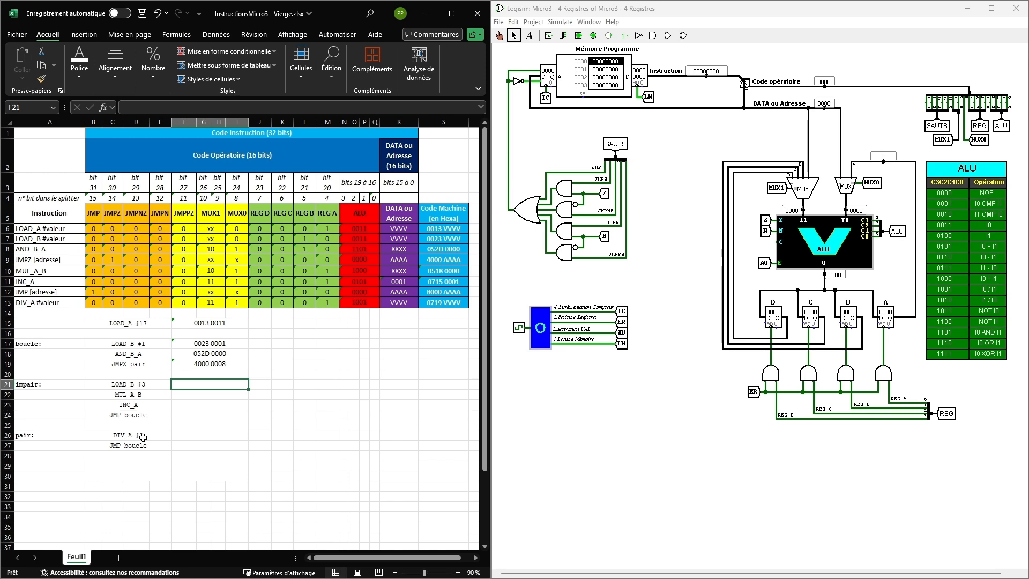
- In the impair block, enter the machine codes 0023 0003 for LOAD_B #3 and 0518 0000 for MUL_A_B
type("002")
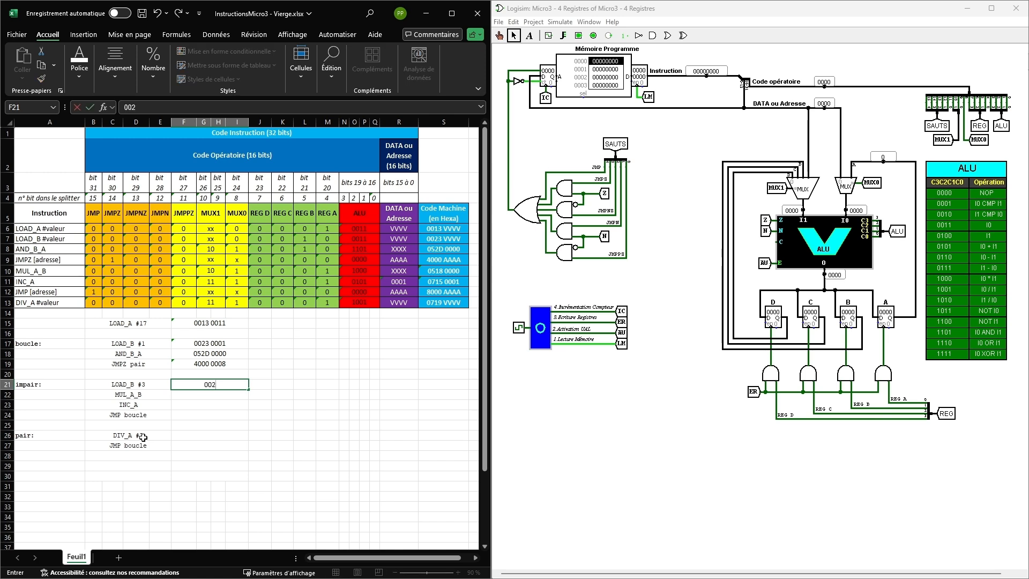
type("3 0003")
key("Return")
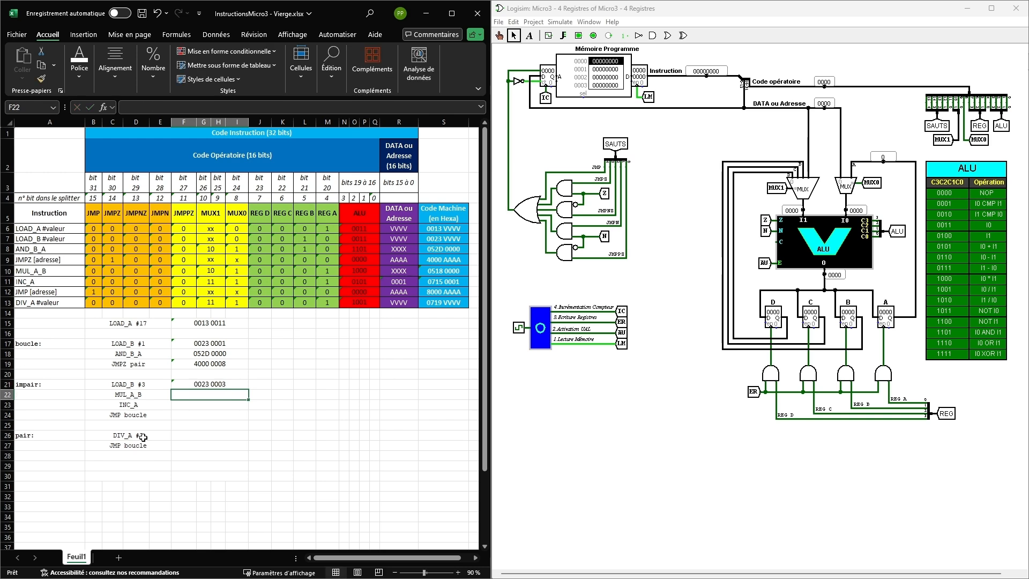
type("0518")
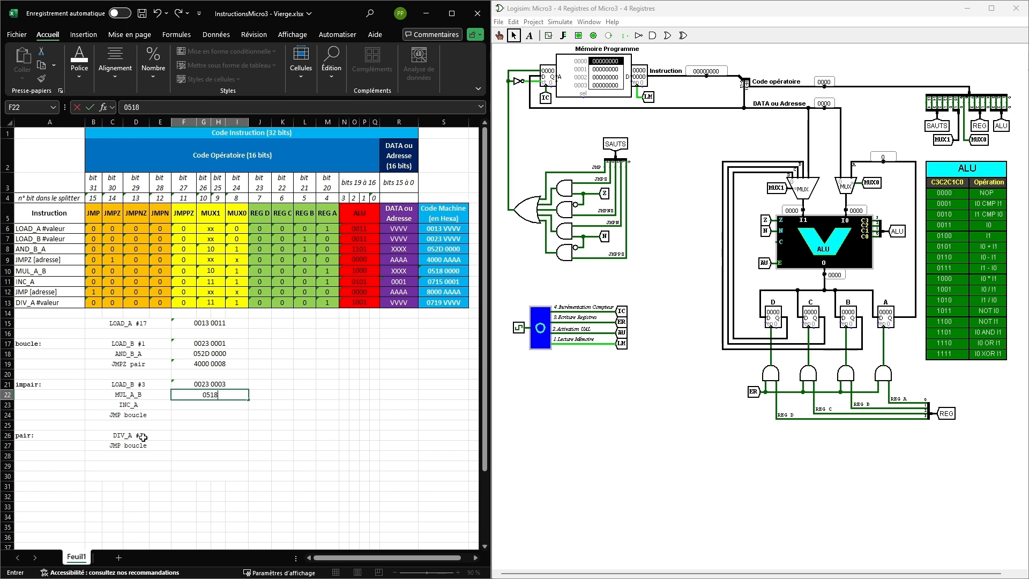
type(" 0000")
key("Return")
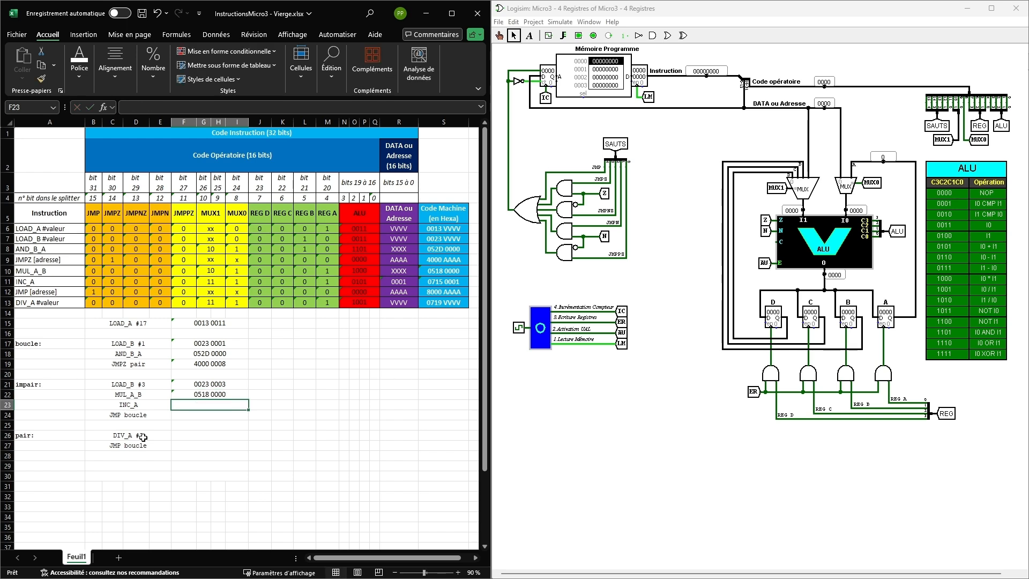
- In the impair block, enter the machine codes 0715 0001 for INC_A and 8000 0001 for JMP boucle
type("07")
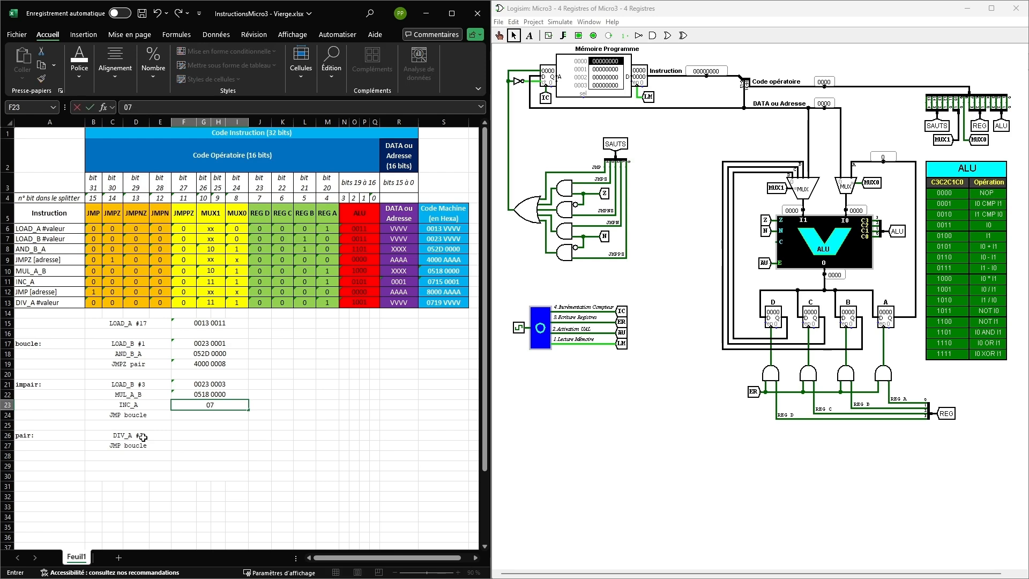
type("15 0001")
key("Return")
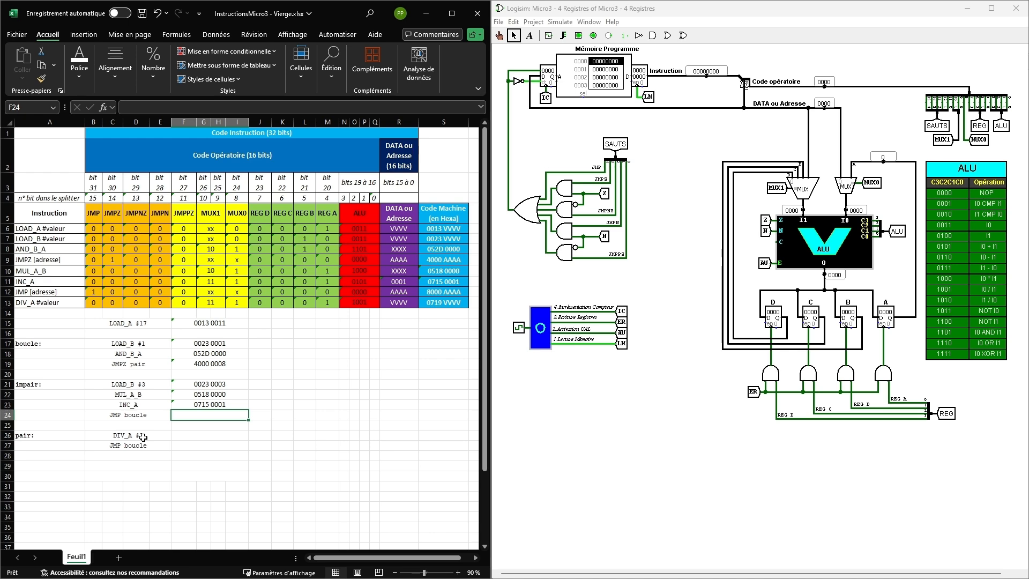
type("8000")
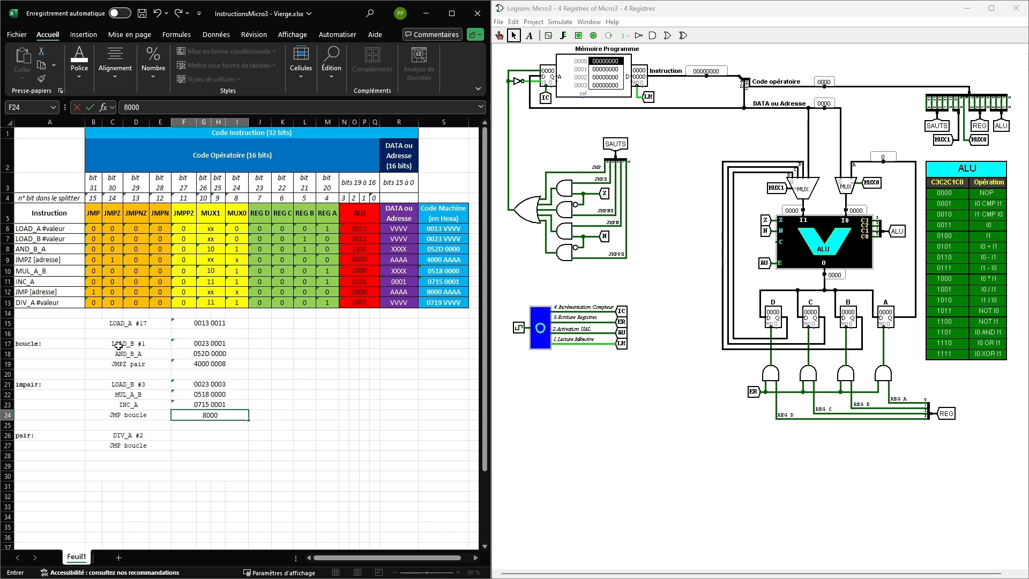
type("0001")
key("Return")
key("Return")
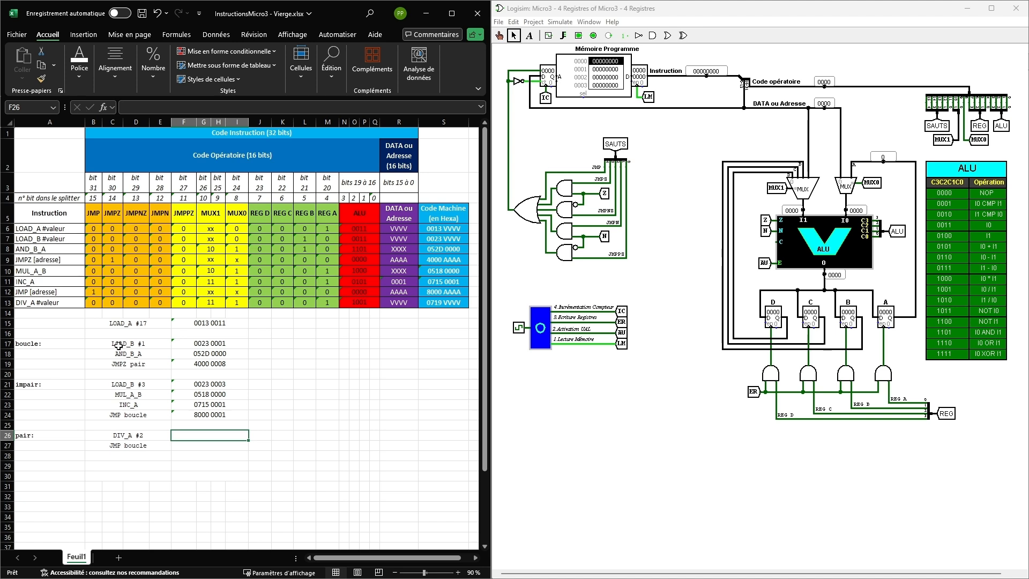
- In the pair block, enter 0719 0002 for DIV_A #2 and 8000 0001 for JMP boucle, and save the workbook
type("071")
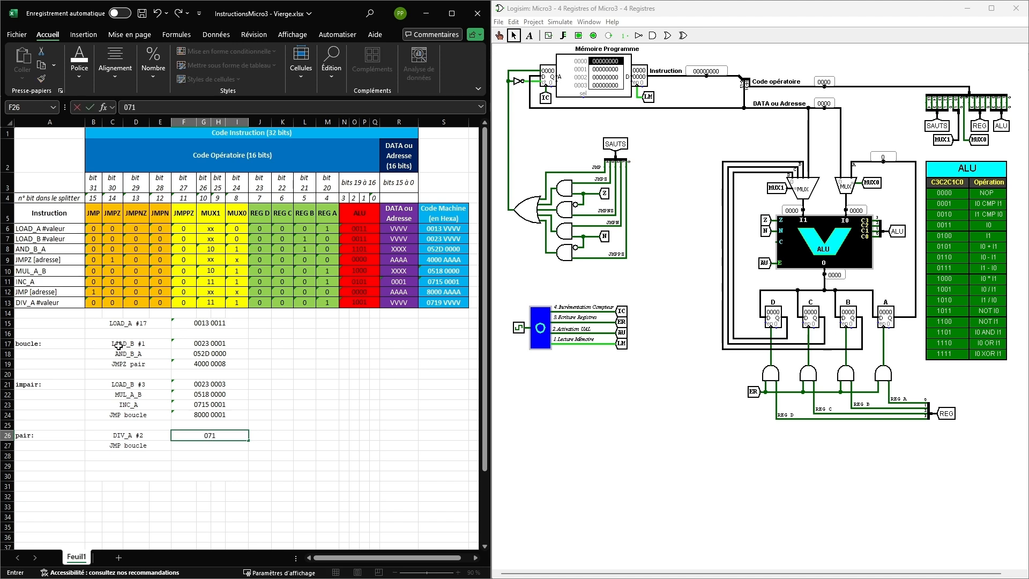
type("9 0002")
key("Return")
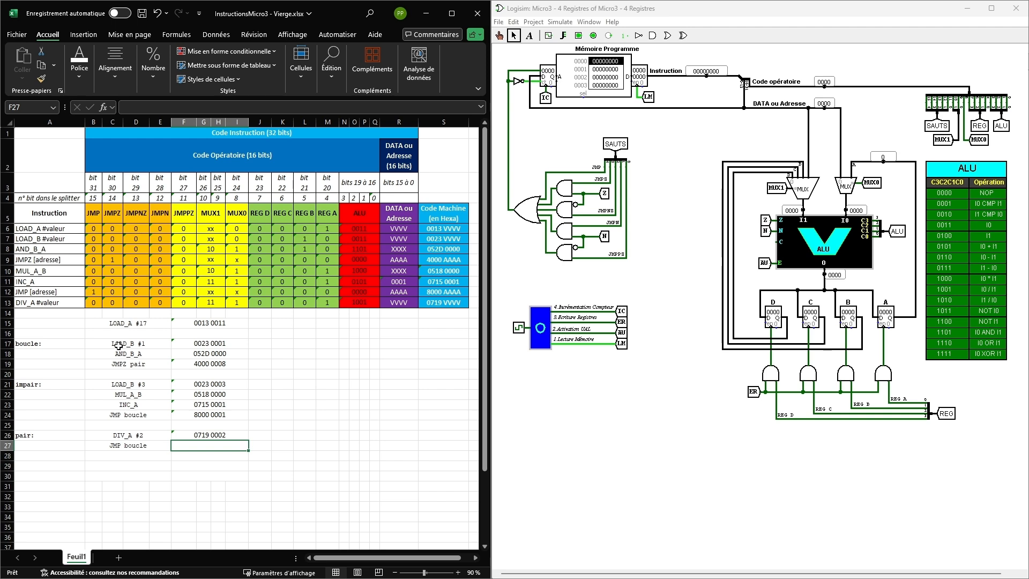
type("8000")
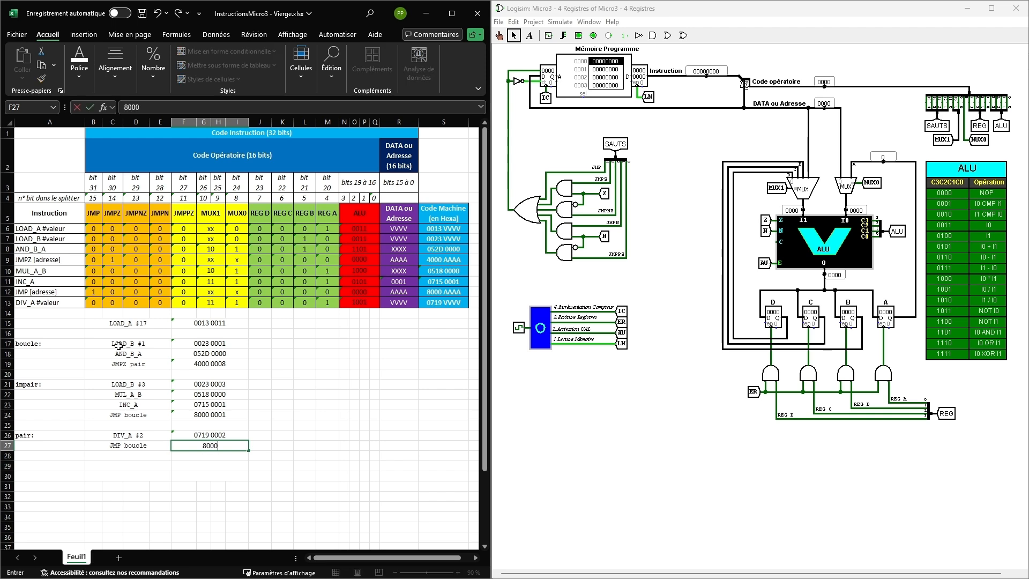
type(" 0001")
key("Return")
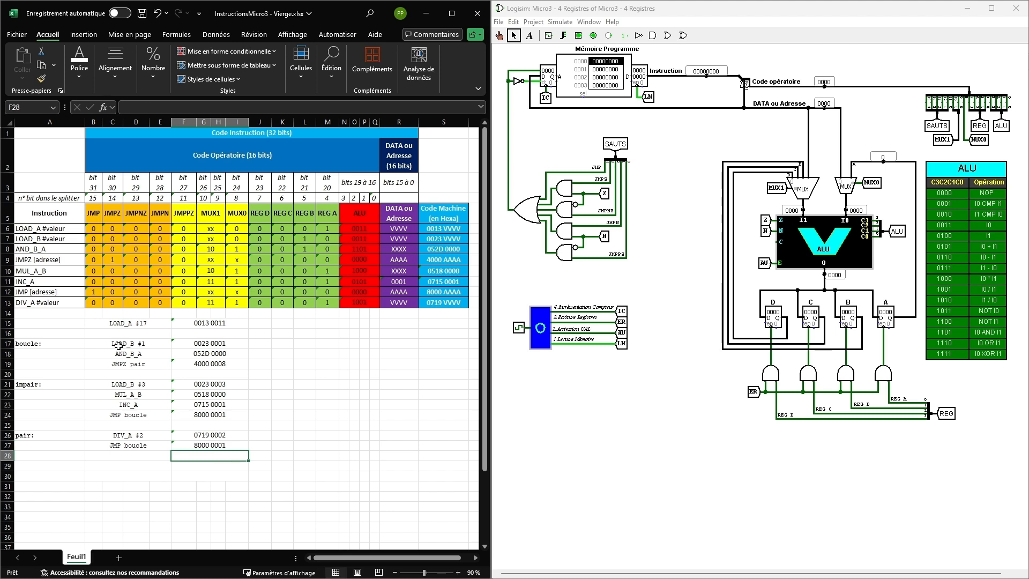
key("ctrl+s")
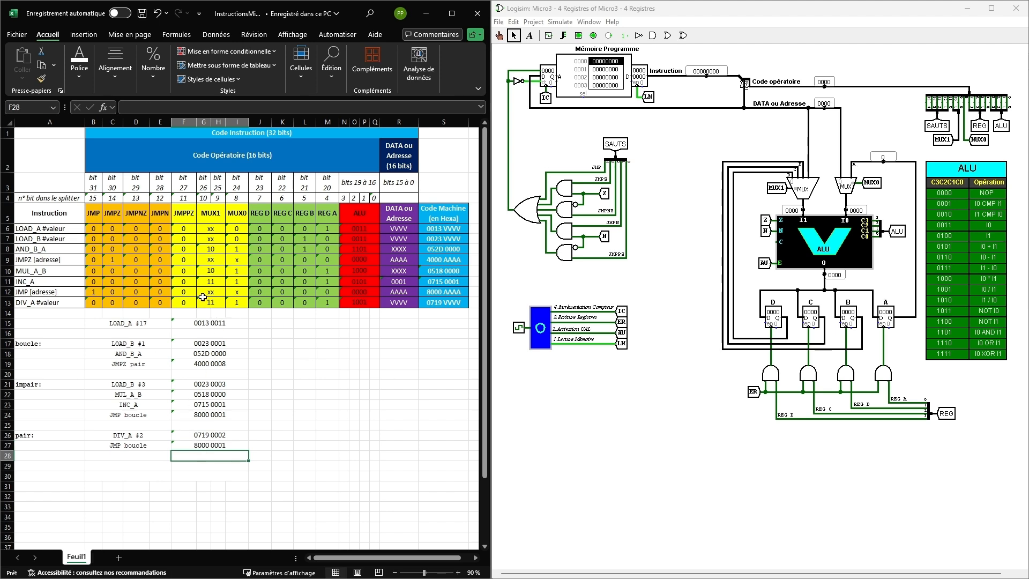
- Switch to Logisim and open the program memory's contents in the hex editor, placed so the worksheet's machine codes stay readable
right_click(605, 75)
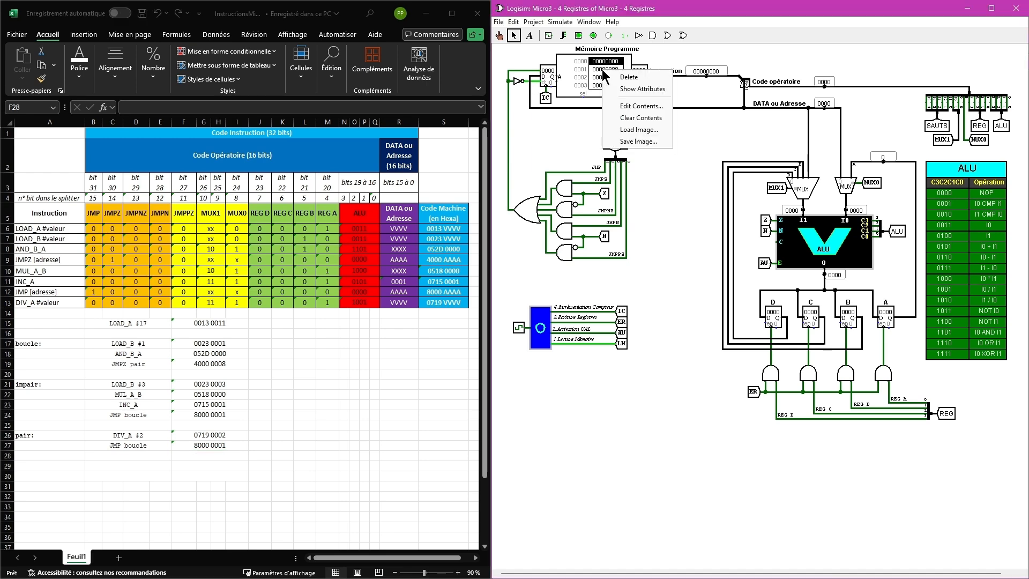
left_click(632, 106)
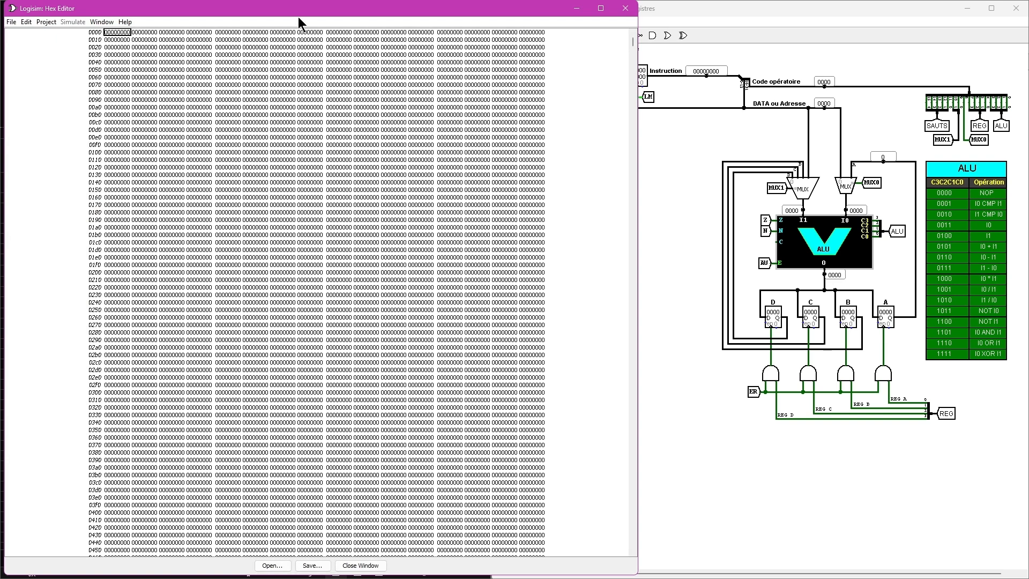
left_click_drag(299, 14, 708, 24)
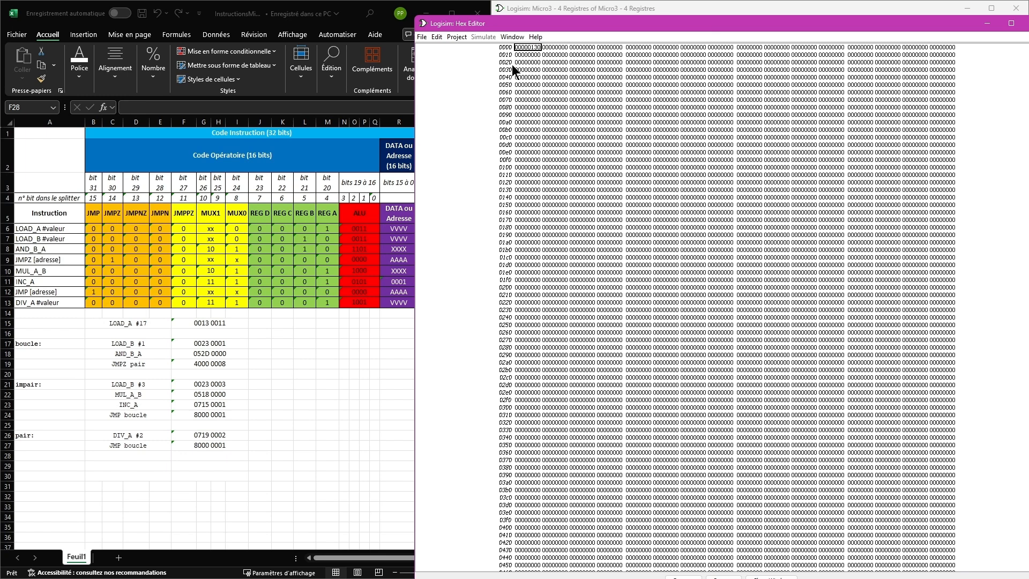
- Fill memory addresses 0000 to 0003 with the words 00130011, 00230001, 052d0000 and 40000008
key("space")
key("space")
type("52d0000")
key("space")
key("space")
- Fill addresses 0004 to 0009 with 00230003, 05180000, 07150001, 80000001, 07190002 and 80000001, and close the hex editor
key("space")
type("5180000")
key("space")
type("7150001")
key("space")
type("8000000")
key("space")
type("07190002")
key("space")
key("space")
left_click_drag(928, 24, 779, 24)
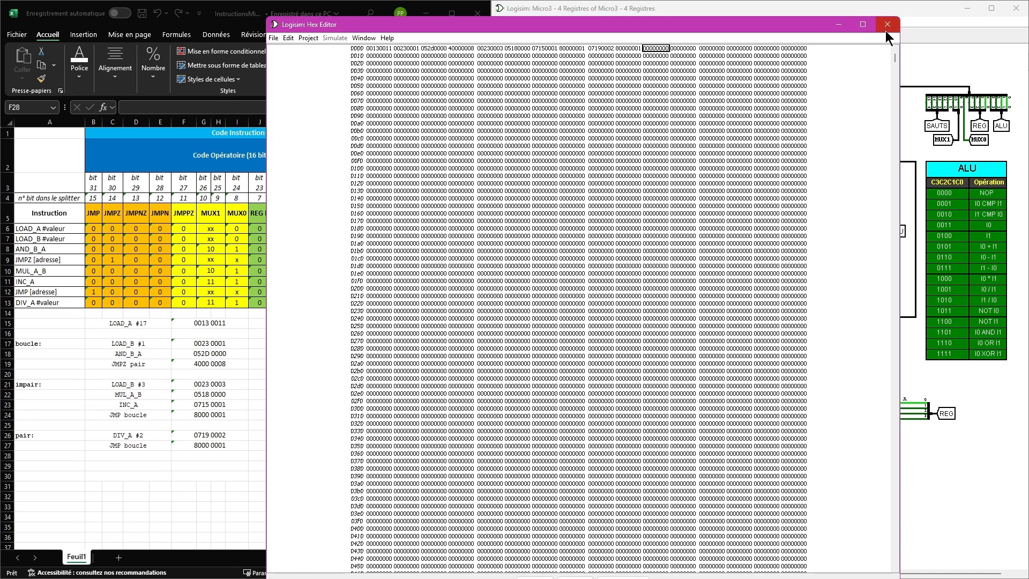
left_click(884, 25)
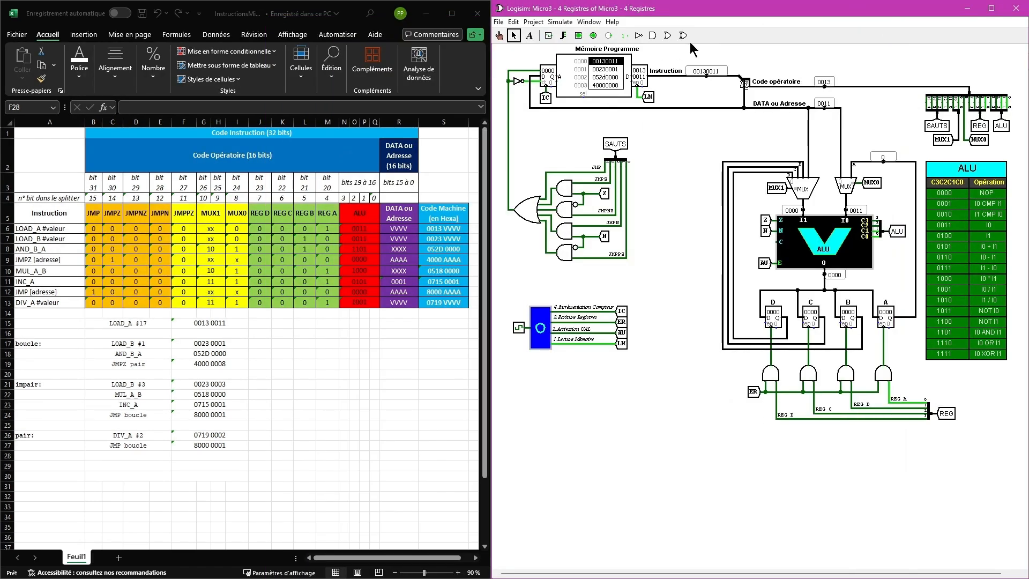
- Maximize the circuit window and enlarge the circuit display to 133%
left_click(991, 8)
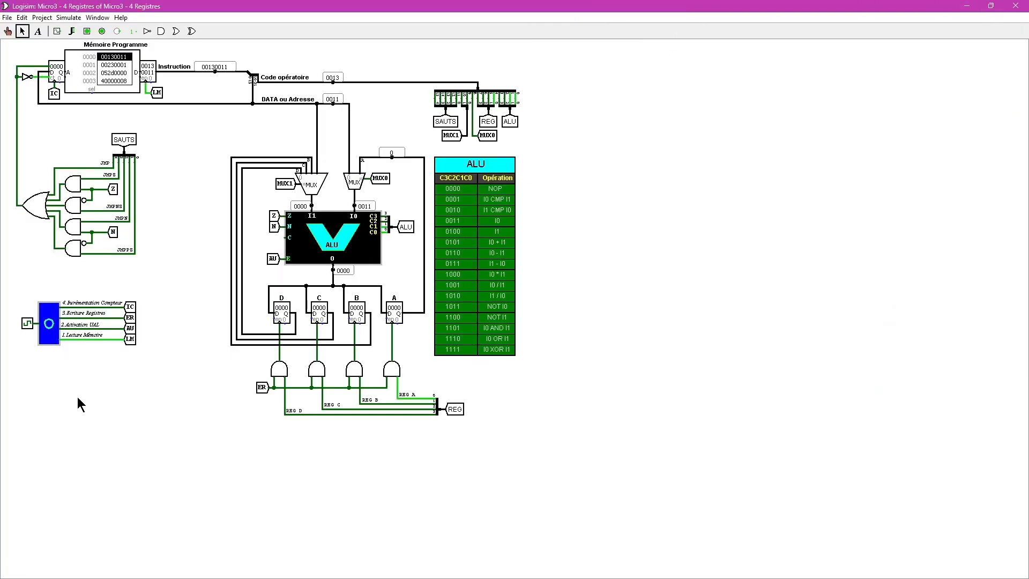
left_click(2, 394)
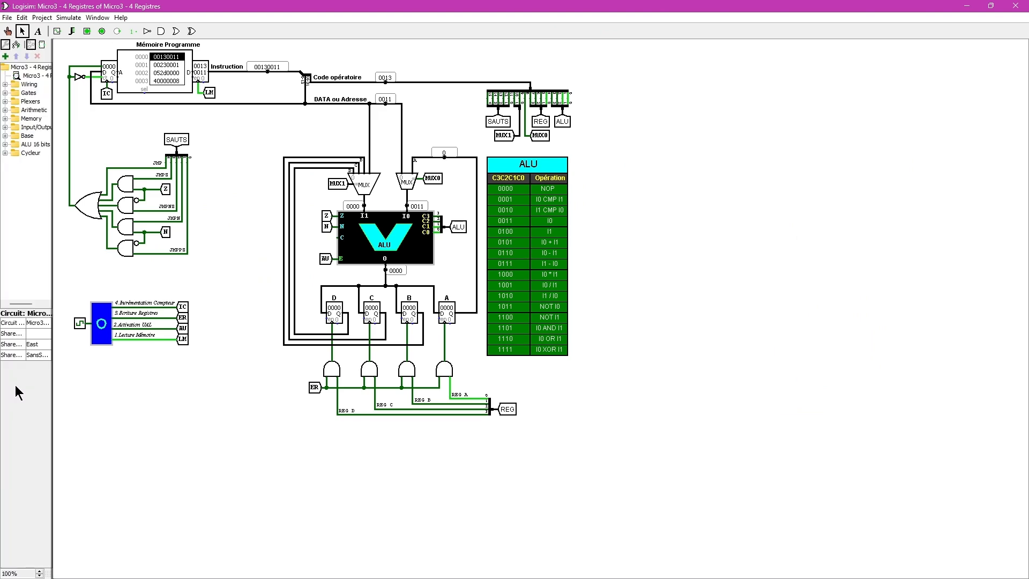
left_click(39, 571)
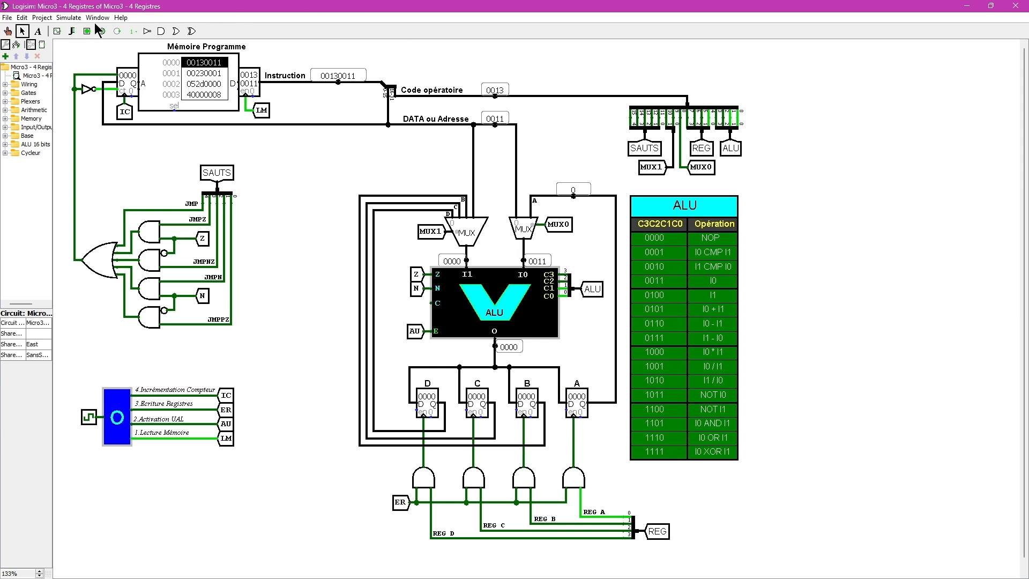
- Set the simulation's tick frequency to 16 Hz
left_click(67, 18)
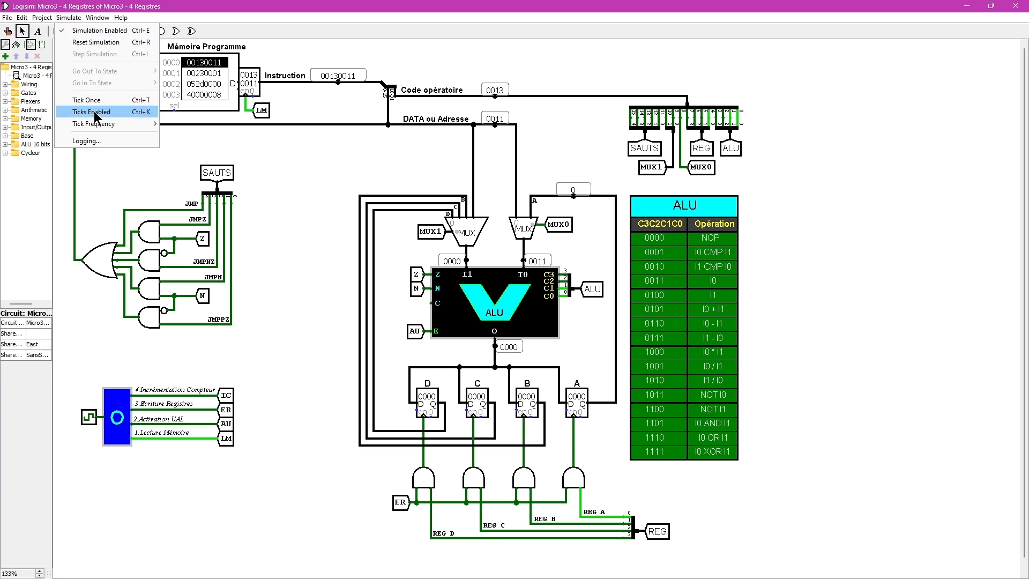
mouse_move(102, 125)
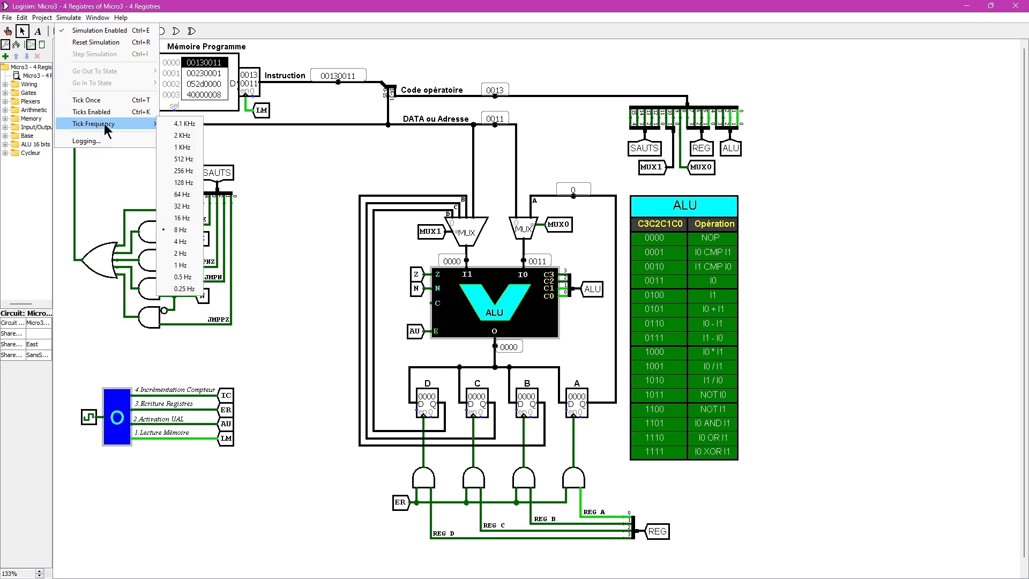
left_click(181, 217)
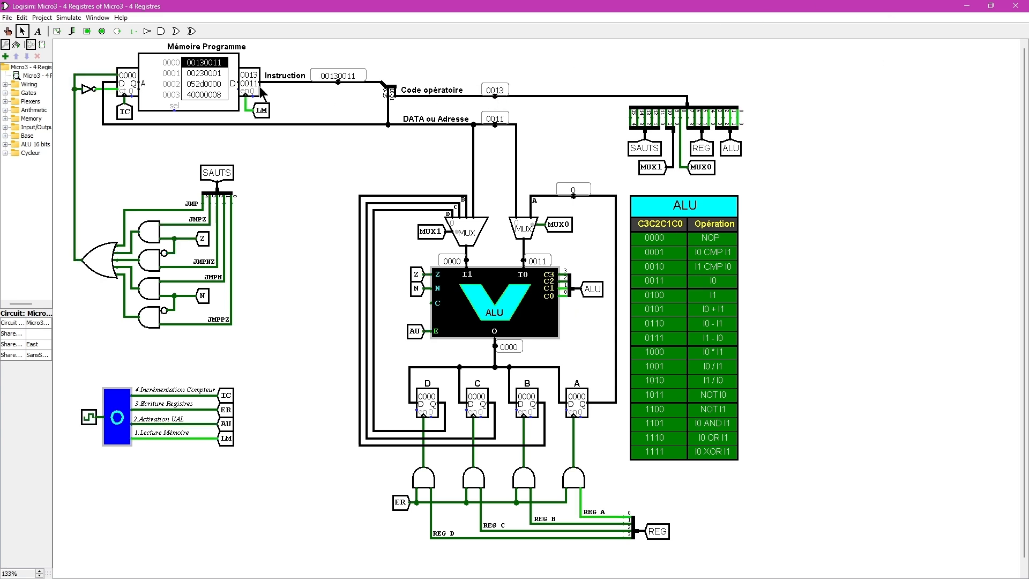
- Change the program memory word at address 0000 to 0013ffff directly in the circuit
left_click(208, 68)
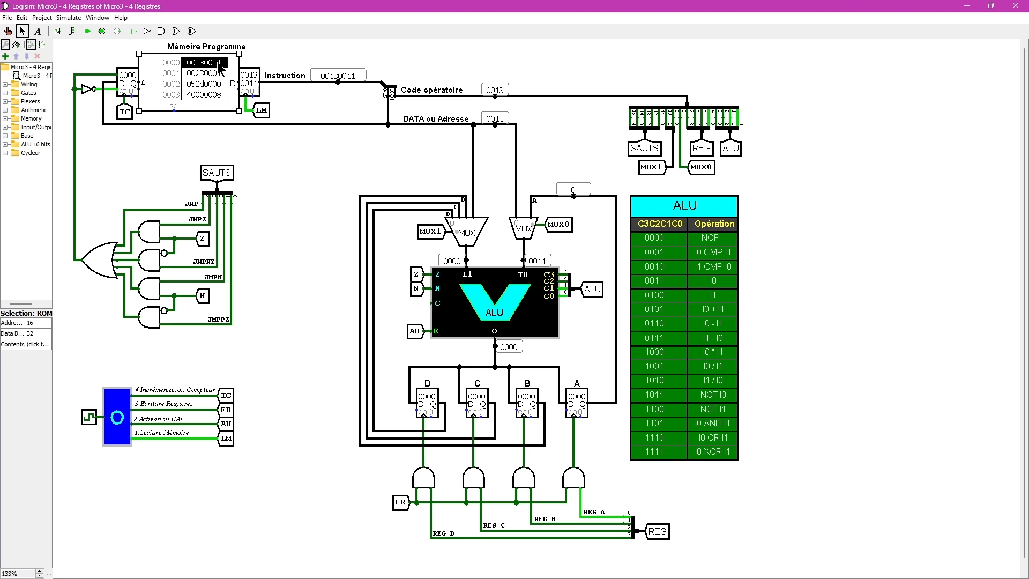
left_click(8, 31)
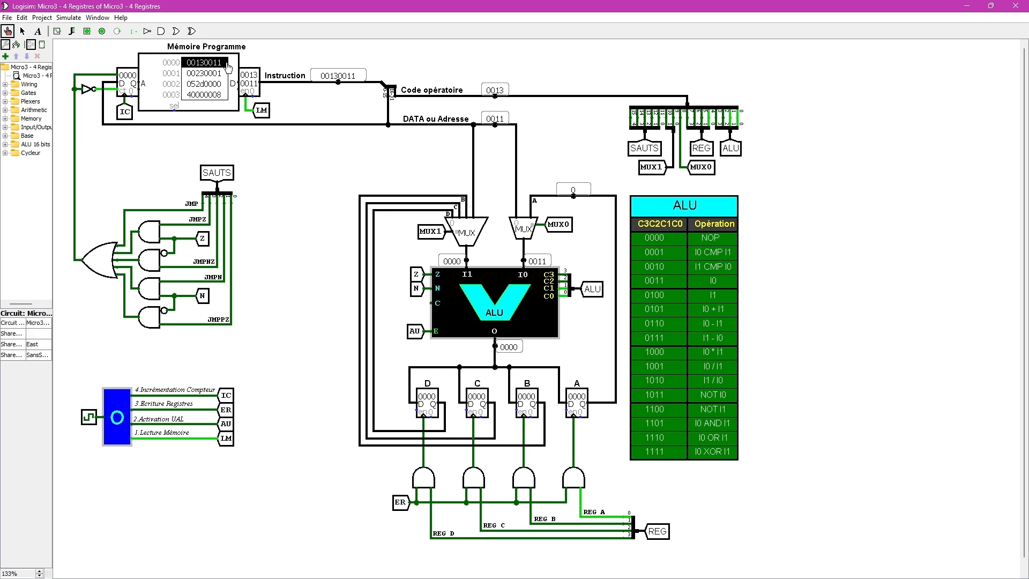
left_click(212, 67)
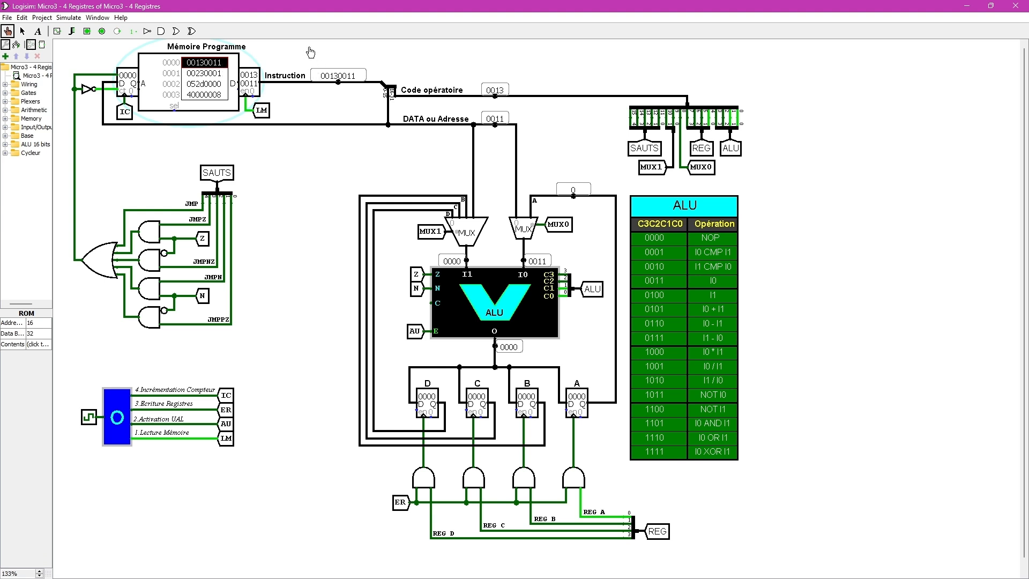
type("13")
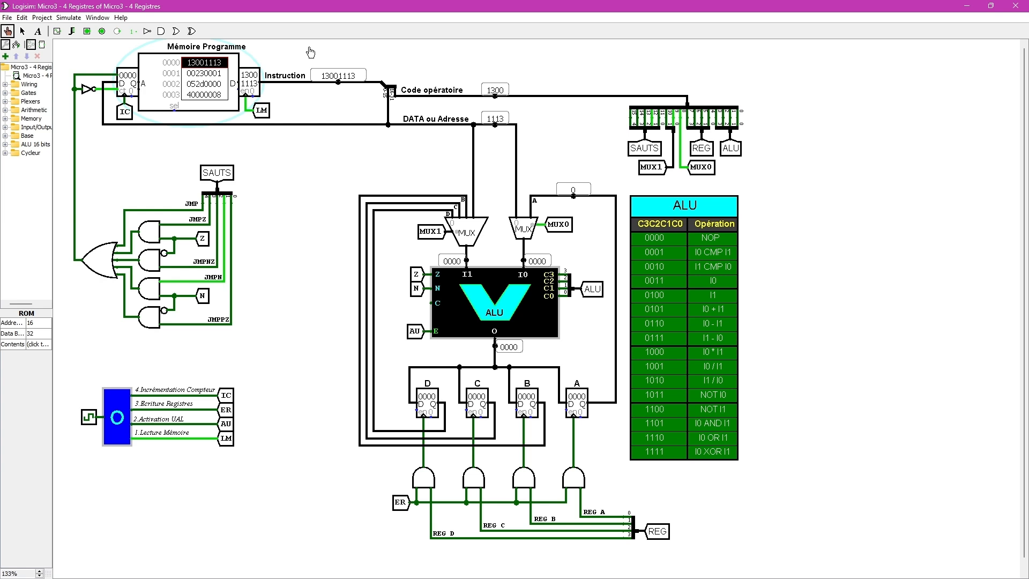
type("00")
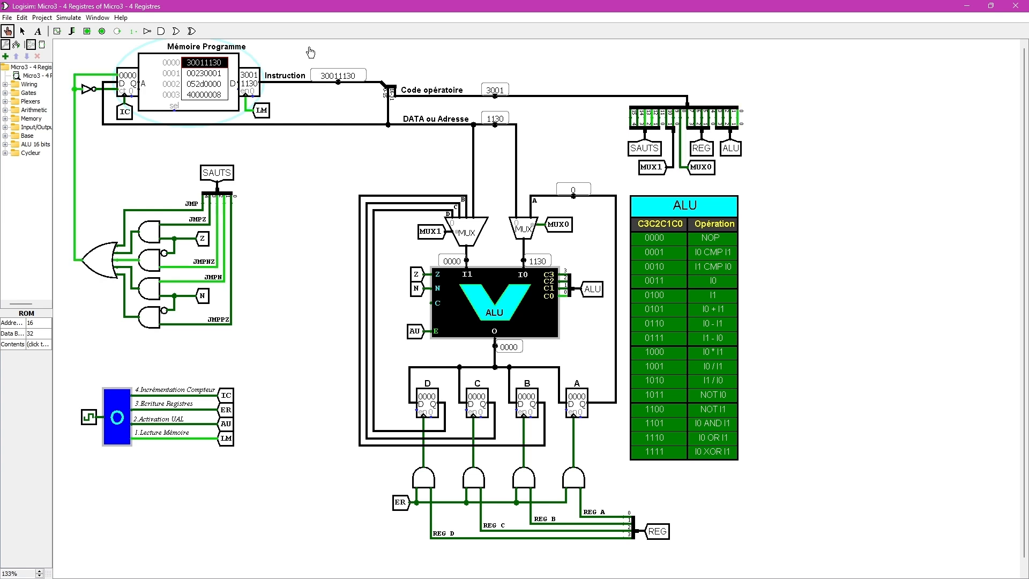
type("13")
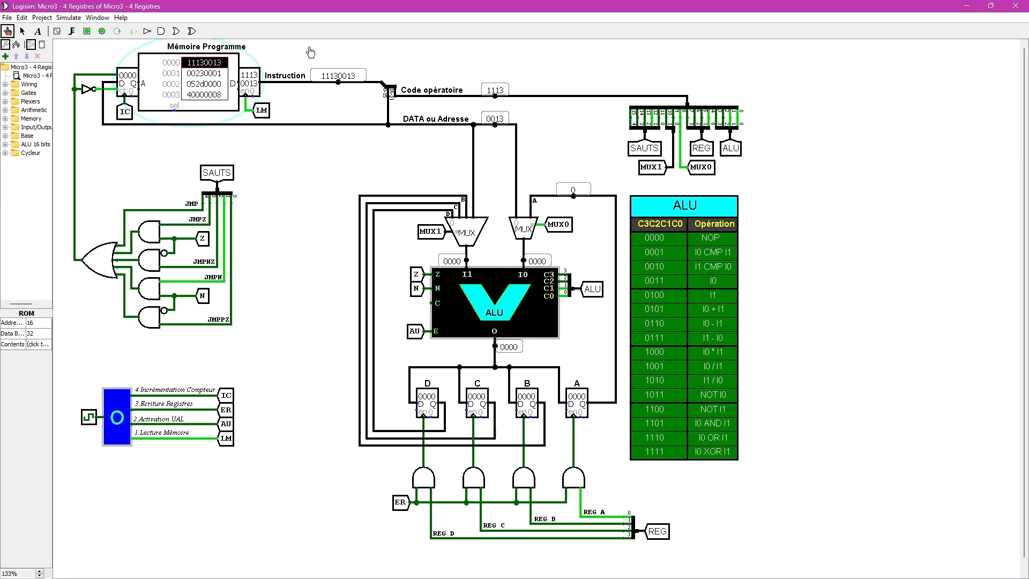
type("f")
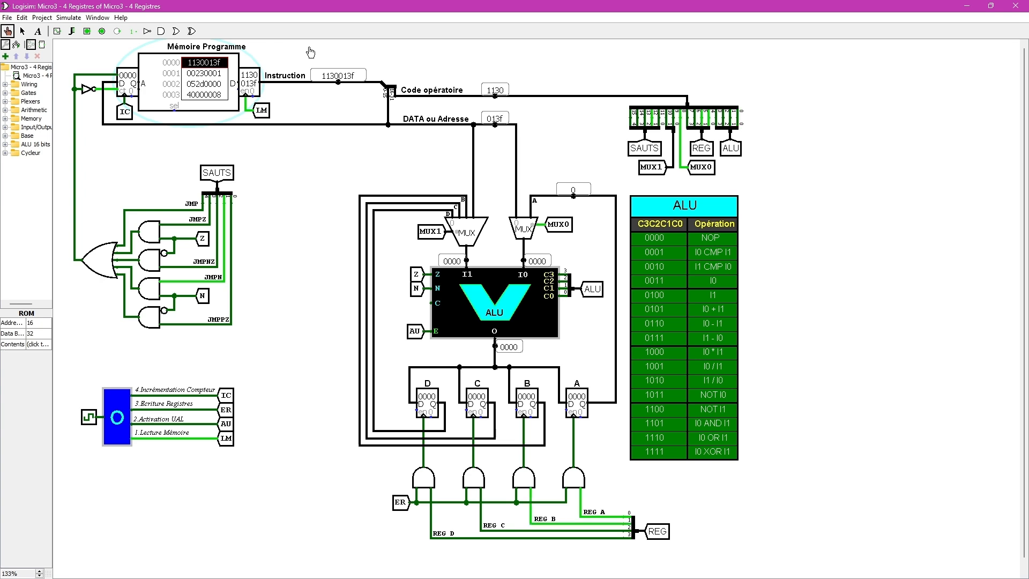
type("ff")
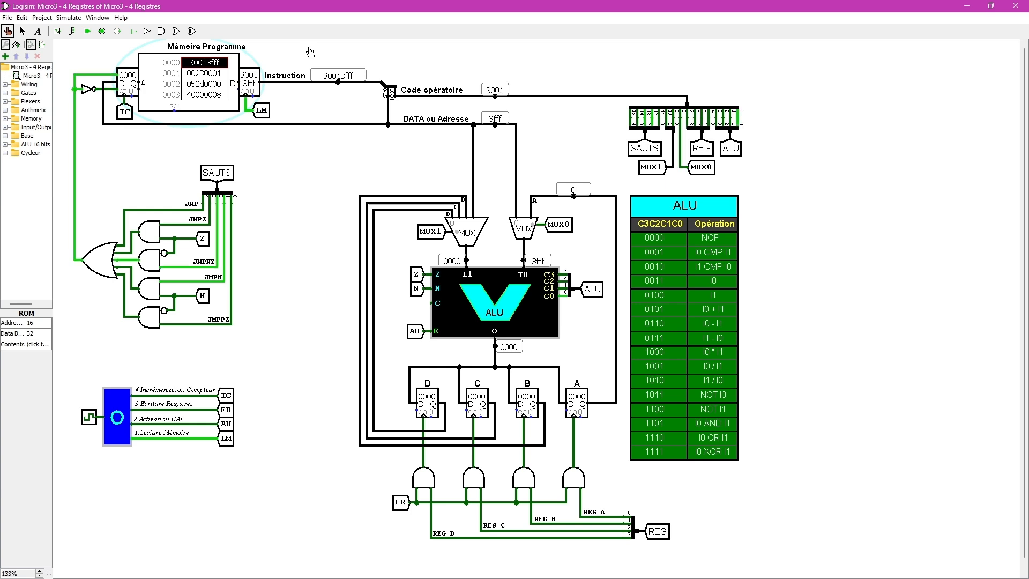
type("f")
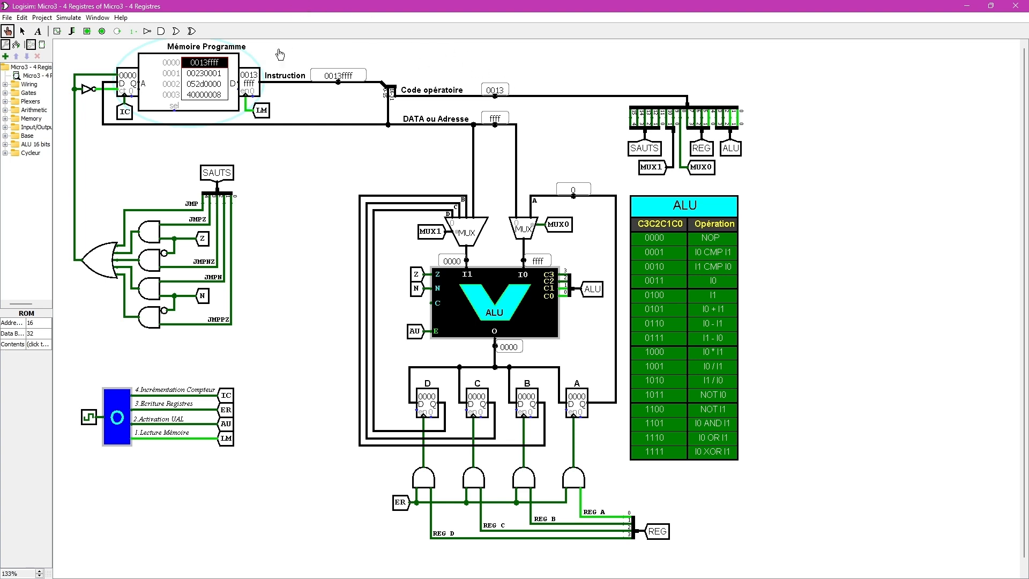
- Set the simulation's tick frequency to 64 Hz and run the loaded program
left_click(79, 18)
mouse_move(101, 122)
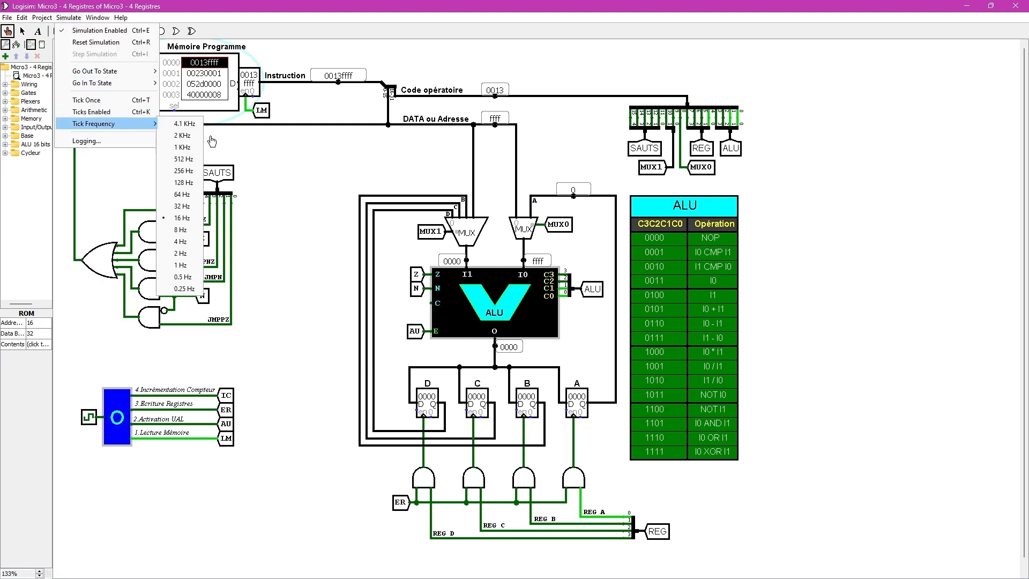
left_click(178, 196)
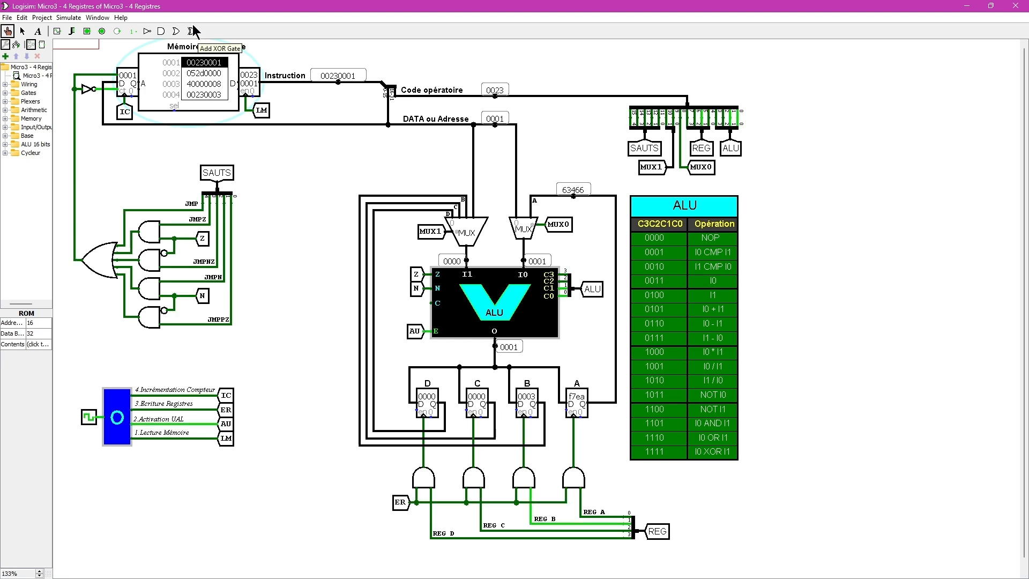
- Speed up the running simulation by setting its tick frequency to 512 Hz
left_click(68, 18)
mouse_move(133, 124)
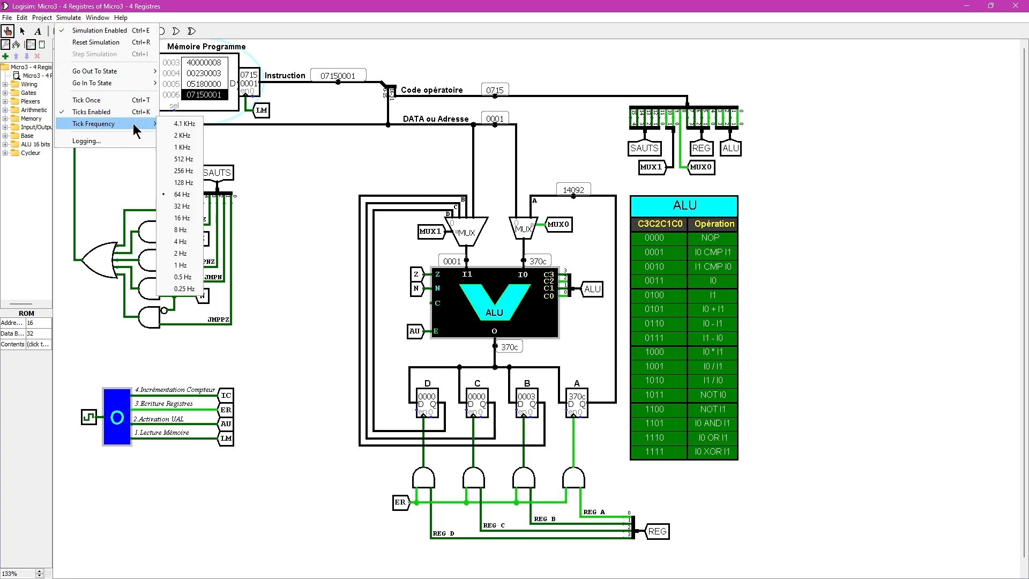
left_click(184, 159)
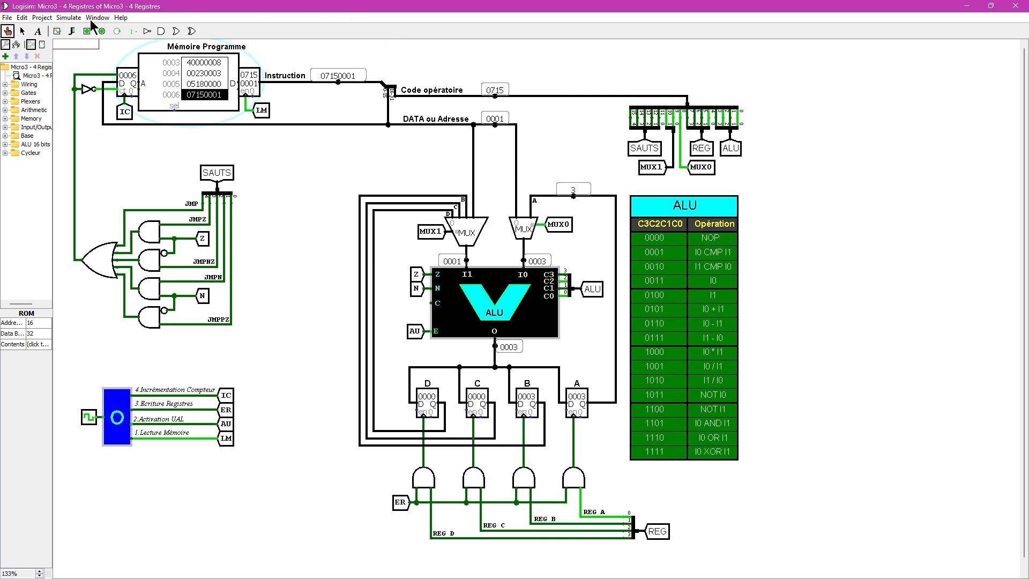
- Slow the running simulation back down to a tick frequency of 64 Hz
left_click(68, 18)
mouse_move(113, 121)
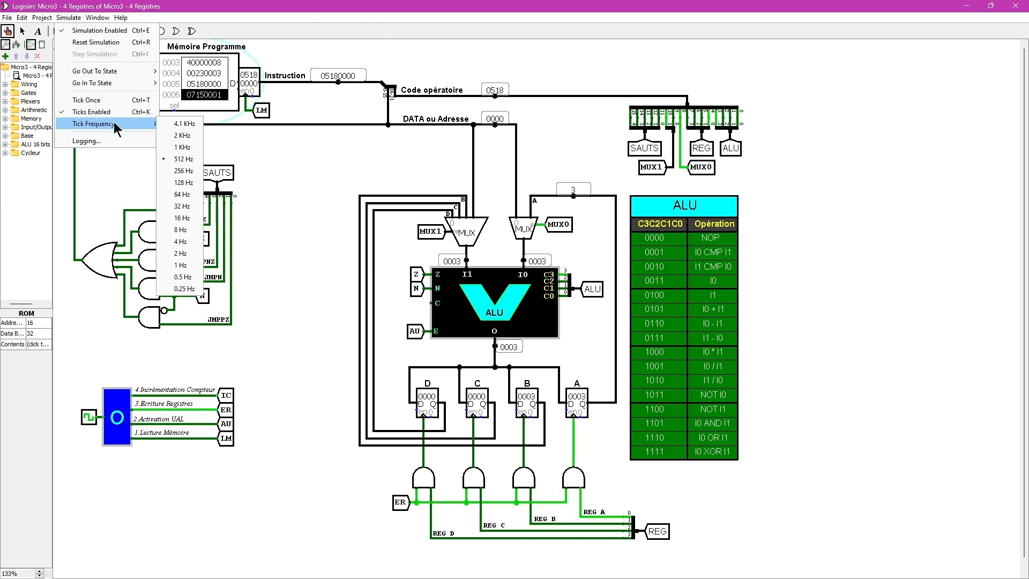
left_click(183, 198)
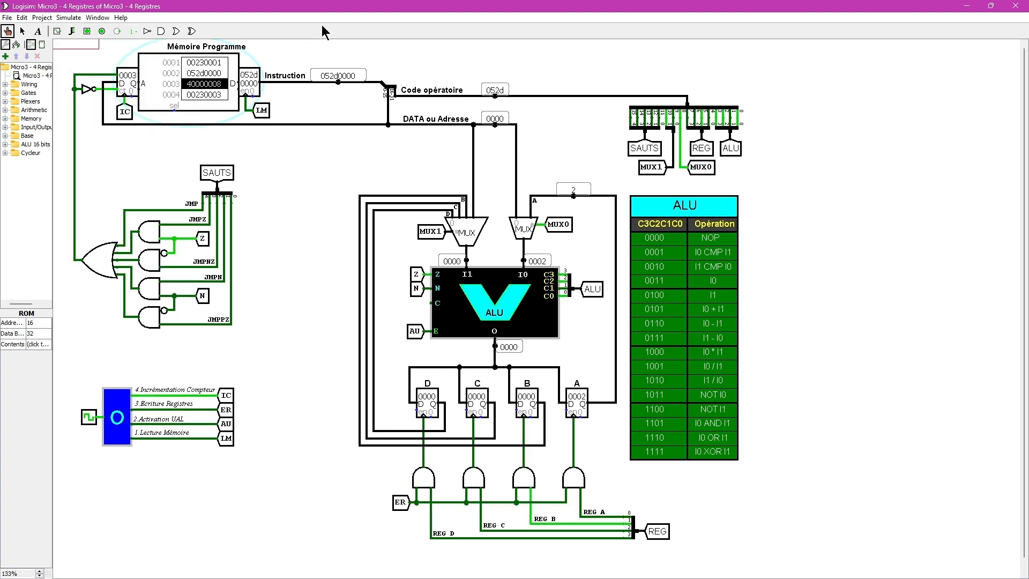